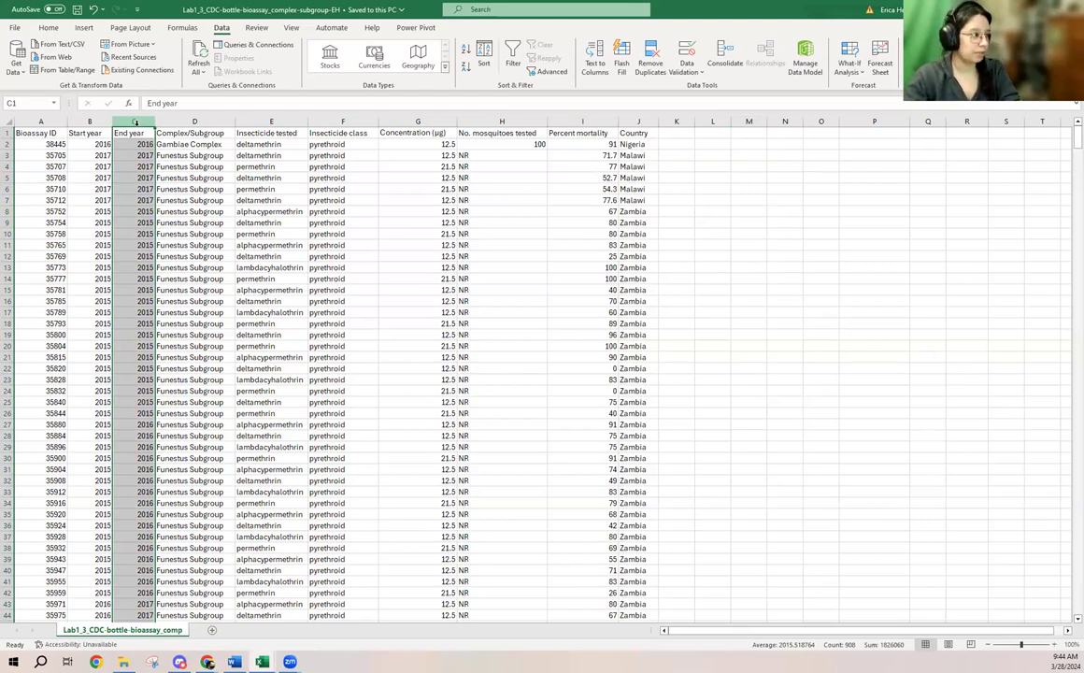
- Copy the whole End year column C and paste it as values only into column P, starting at P1
right_click(136, 123)
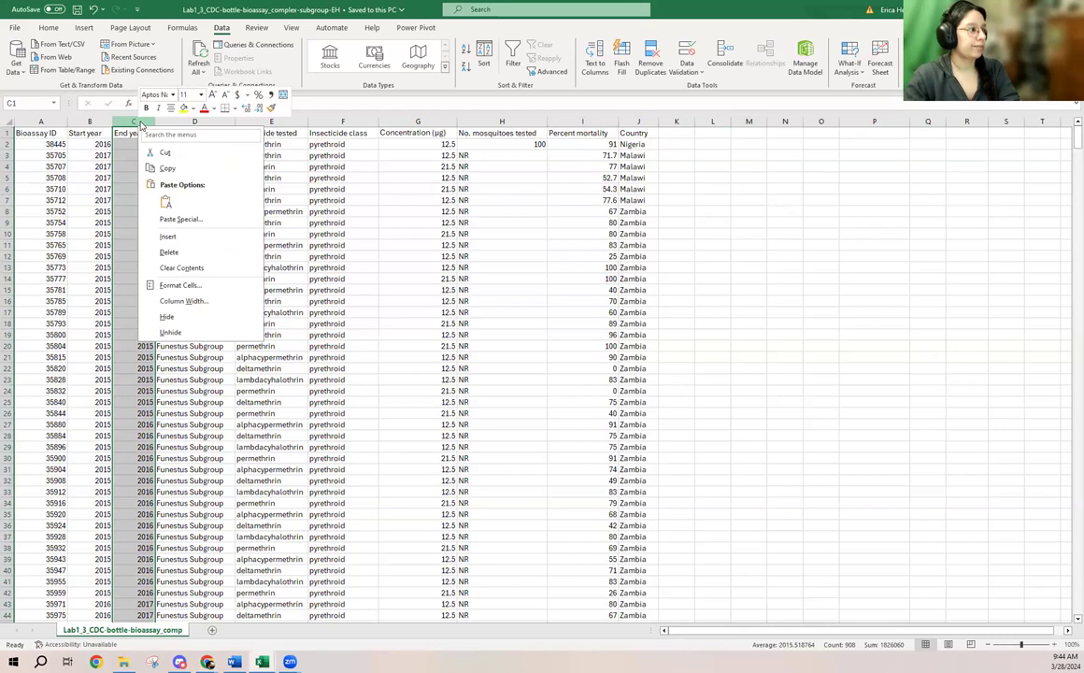
left_click(168, 169)
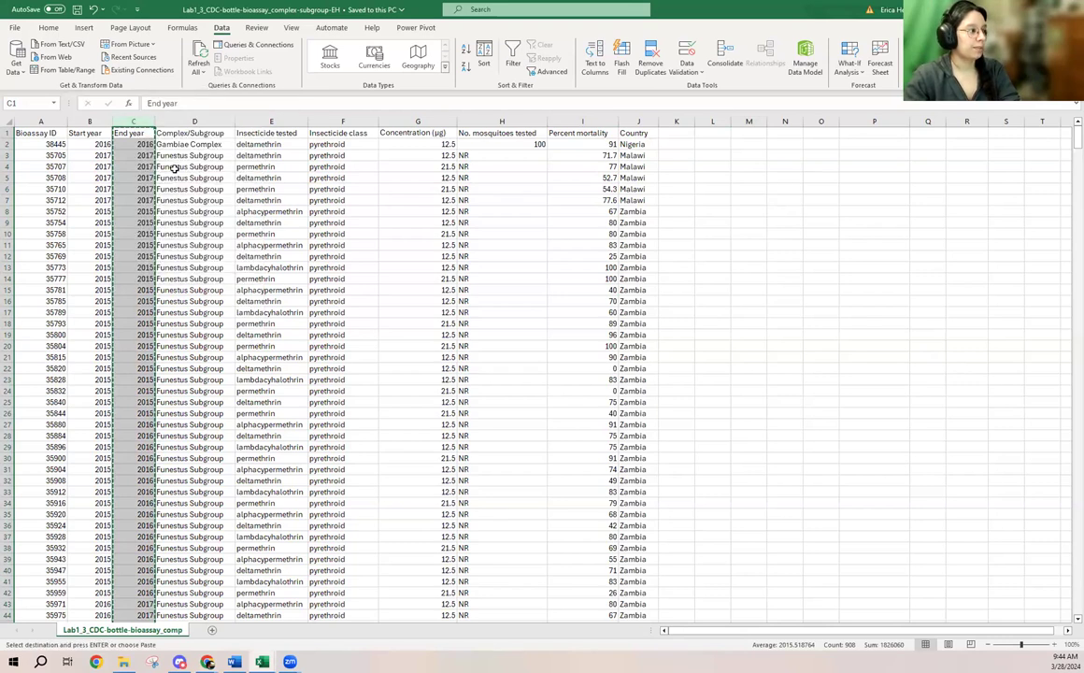
left_click(860, 132)
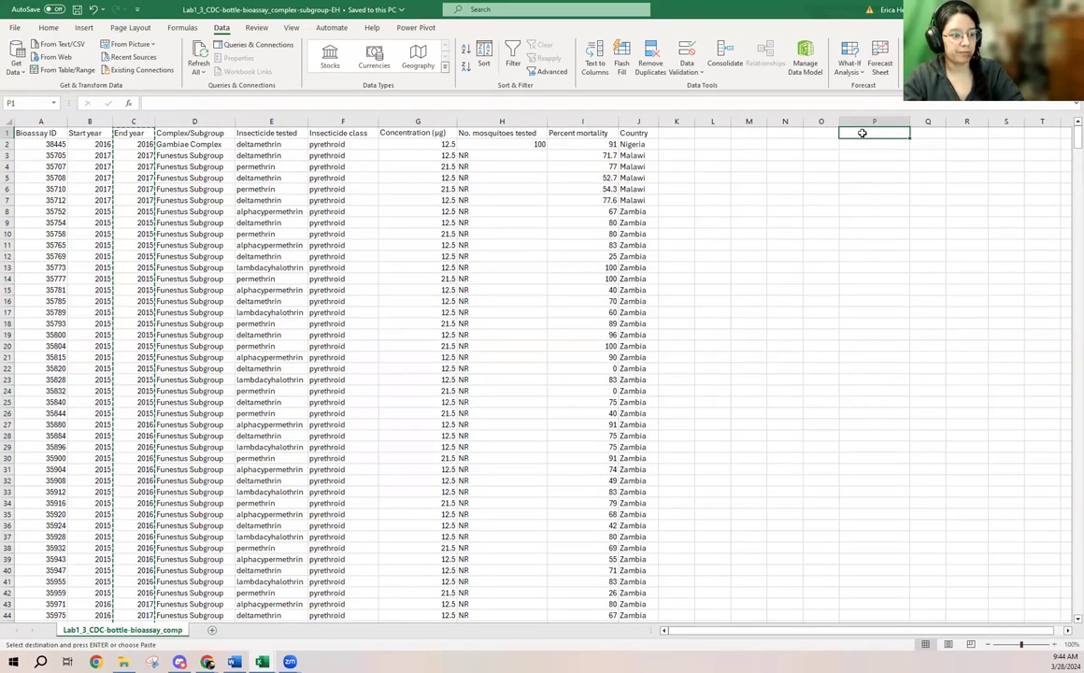
right_click(862, 133)
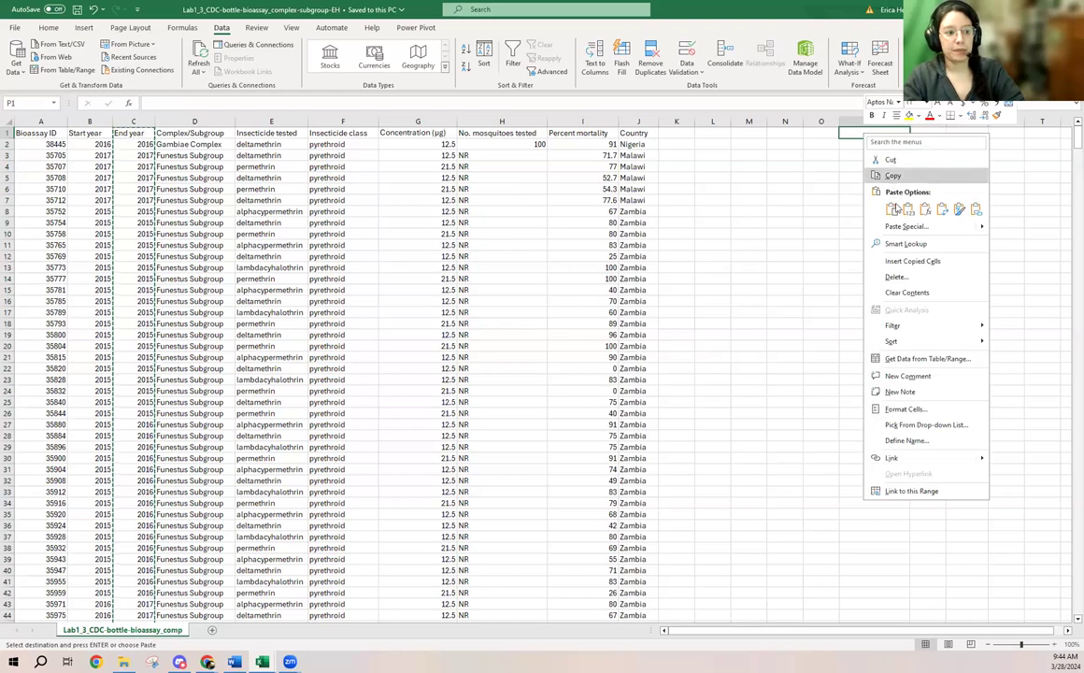
left_click(892, 209)
right_click(889, 152)
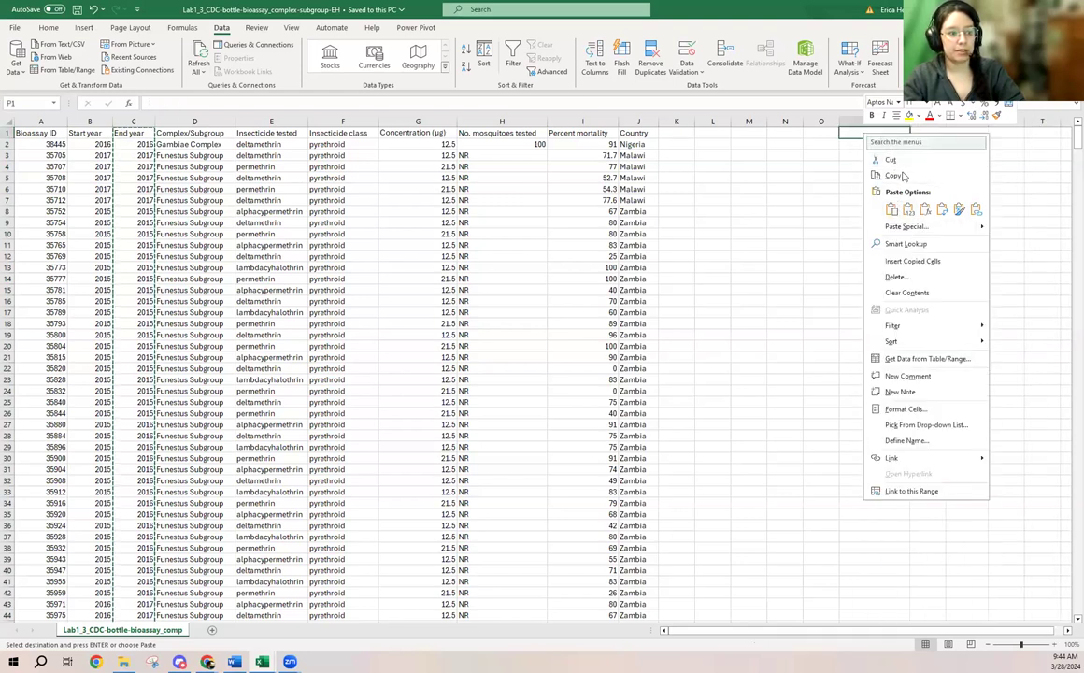
left_click(908, 211)
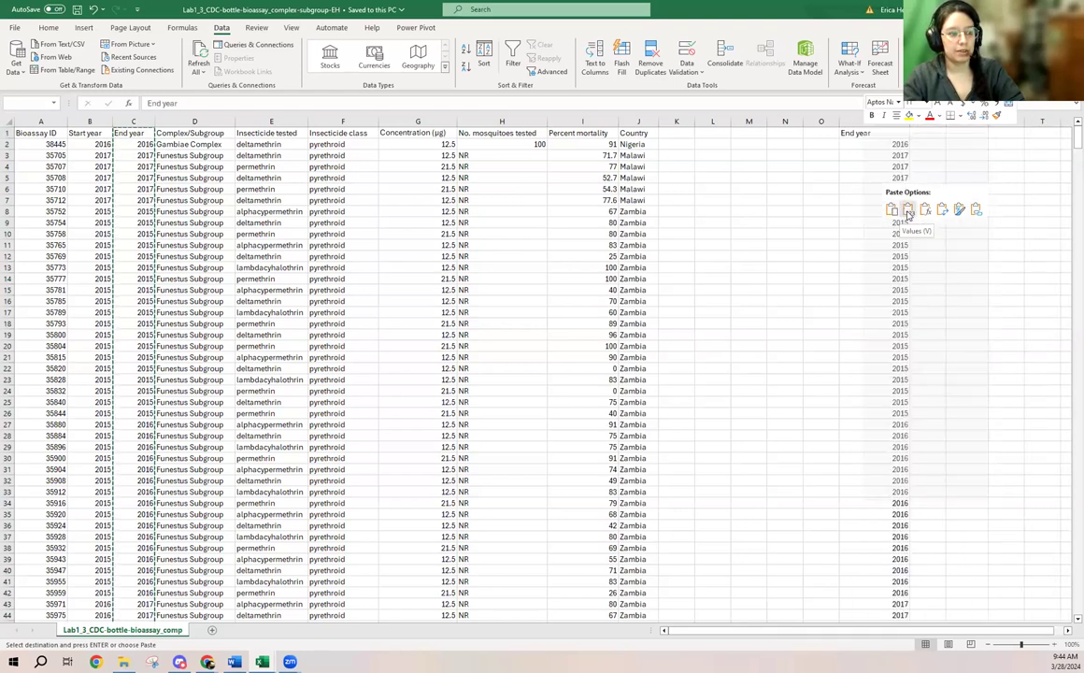
left_click(908, 211)
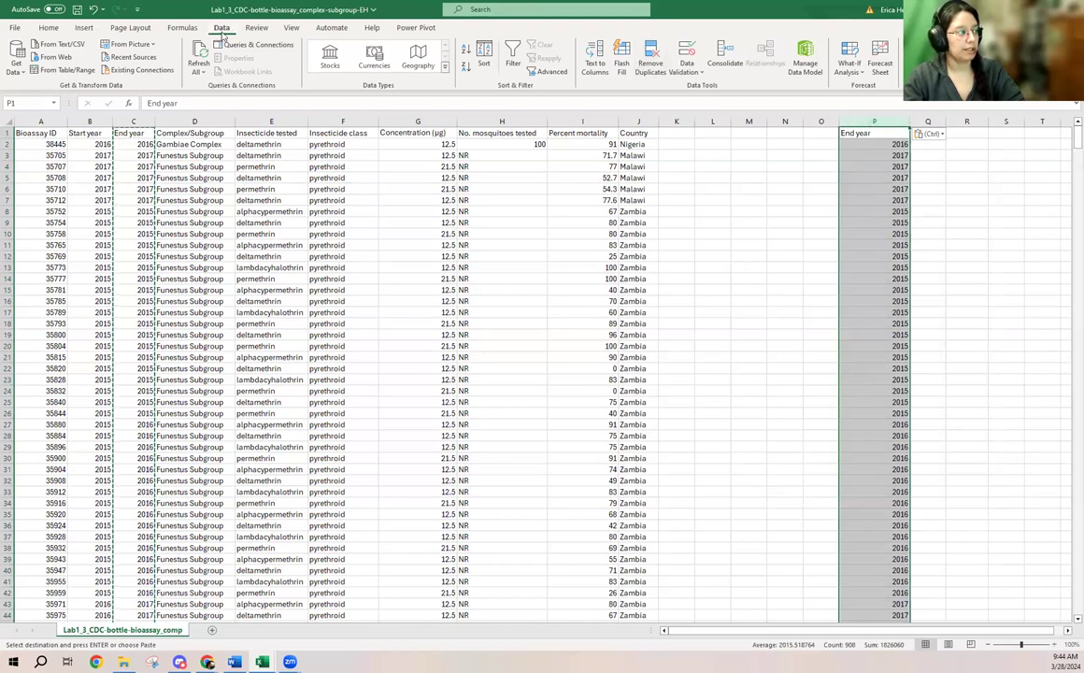
- Remove the duplicate values from the pasted End year column P, treating its first row as a header
left_click(48, 27)
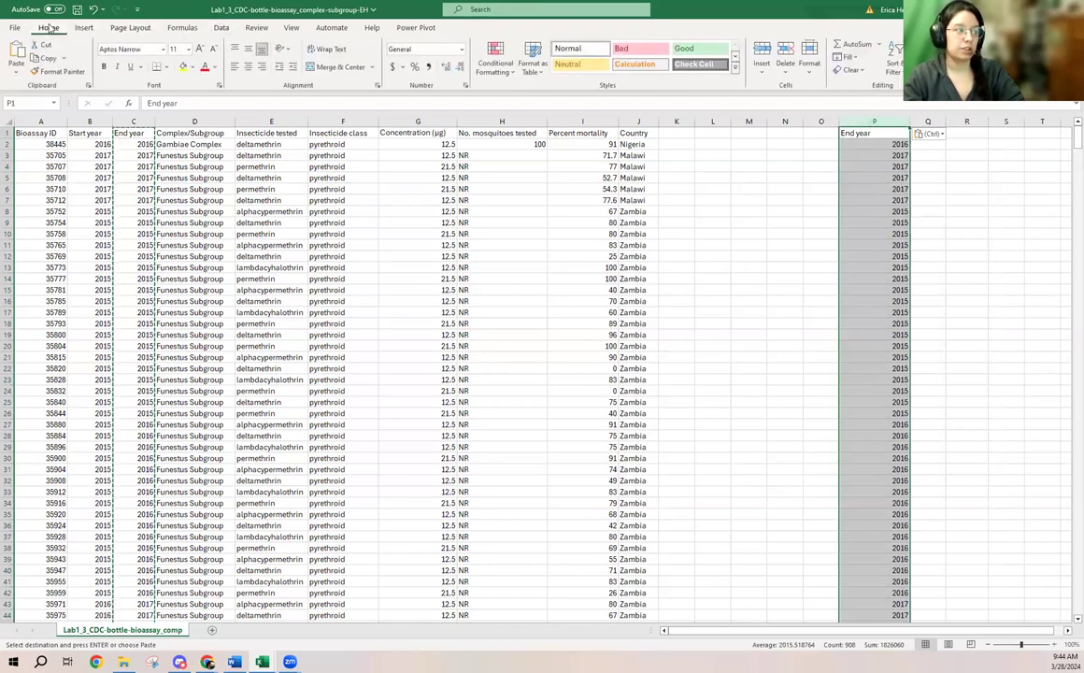
left_click(222, 28)
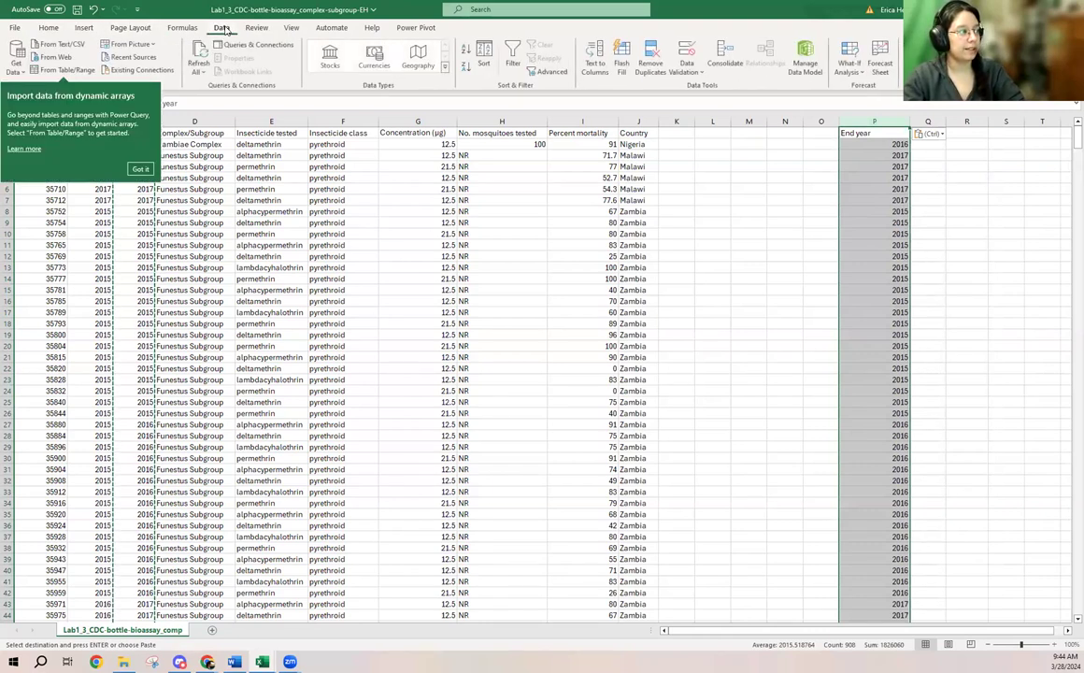
left_click(651, 56)
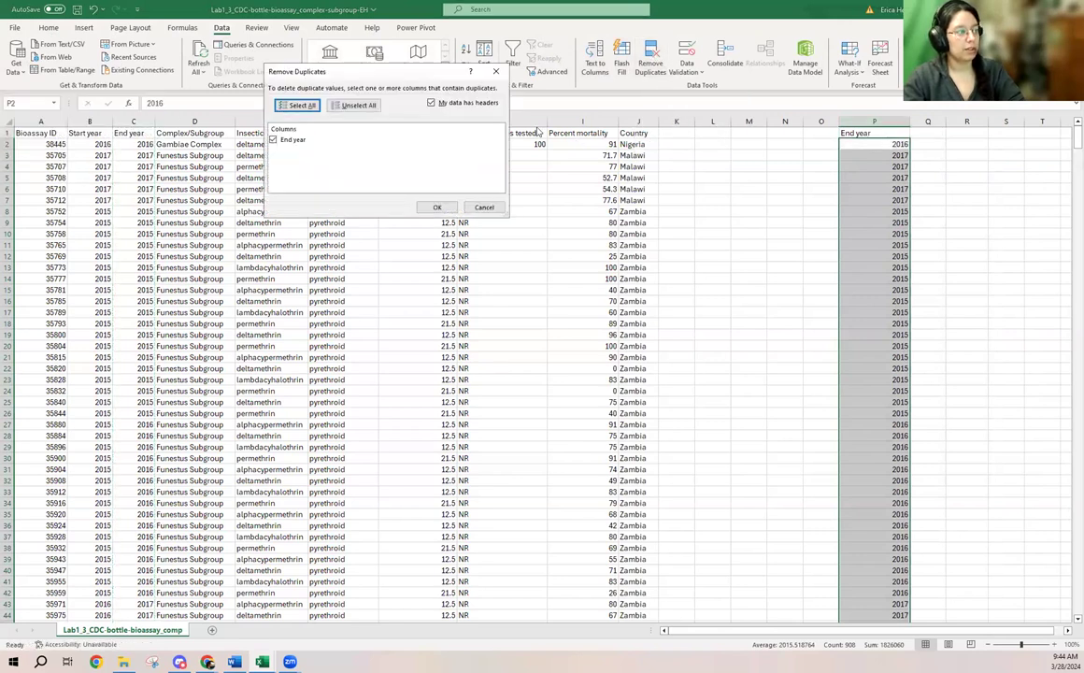
left_click_drag(309, 72, 487, 210)
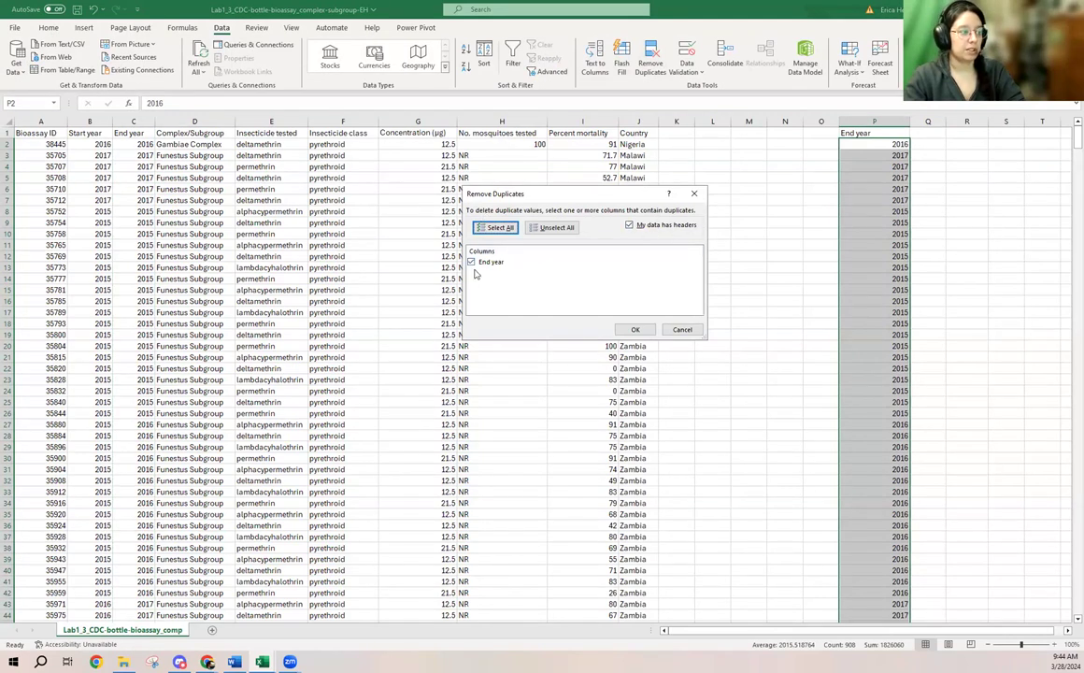
left_click(635, 331)
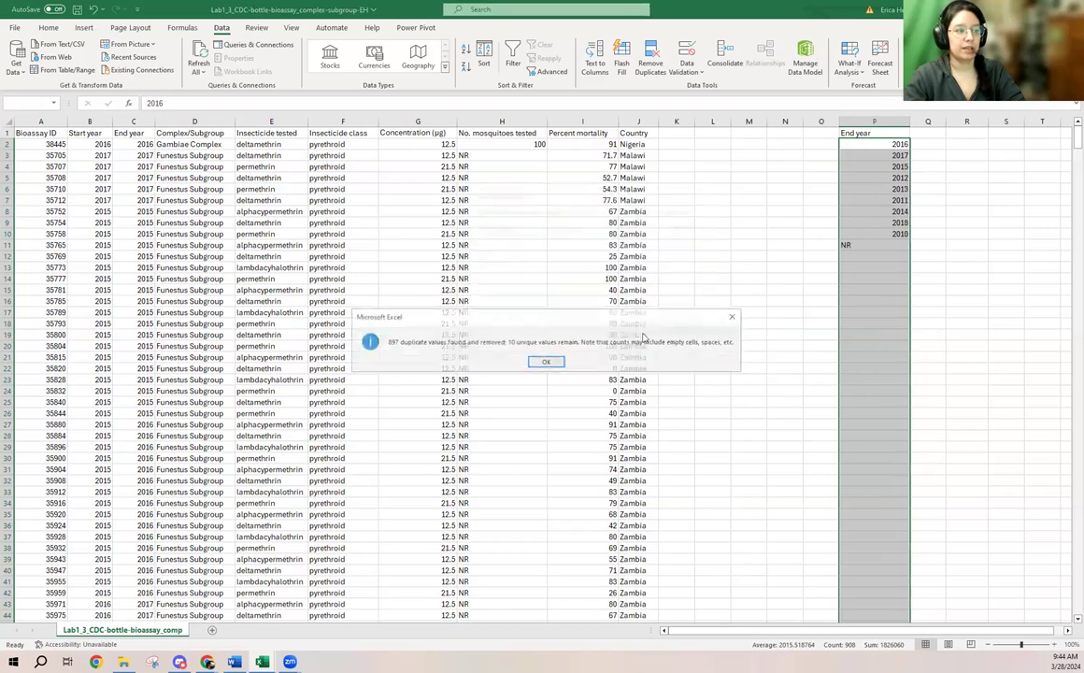
left_click(549, 361)
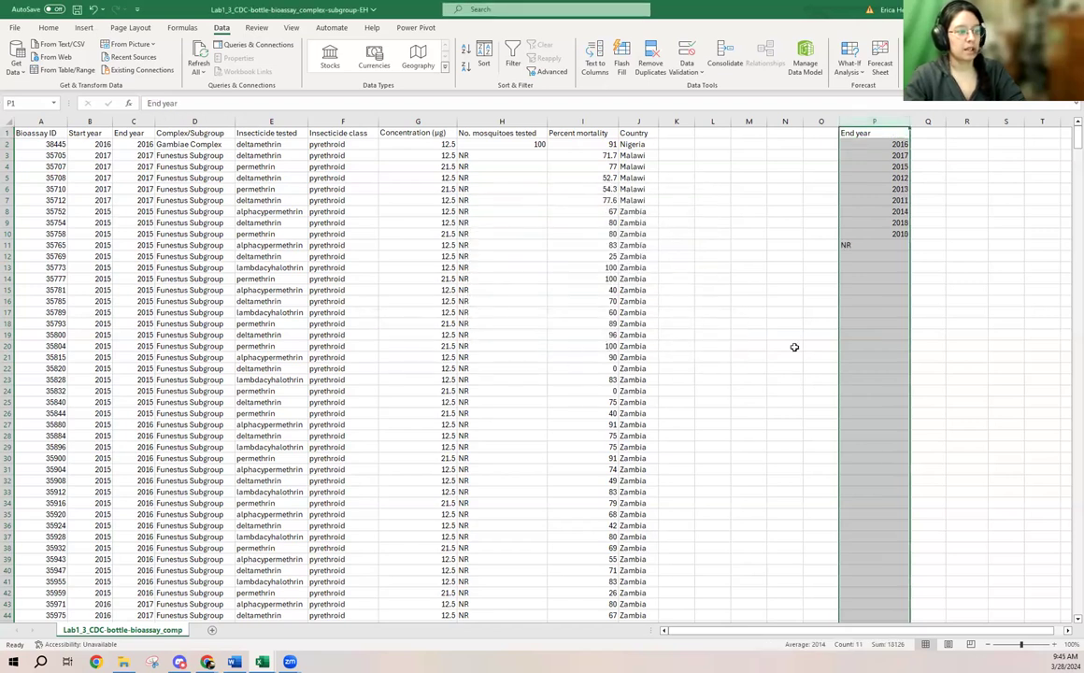
- Delete the NR entry in cell P11 from the list of unique end years
left_click(875, 245)
left_click_drag(883, 145, 884, 243)
left_click(884, 243)
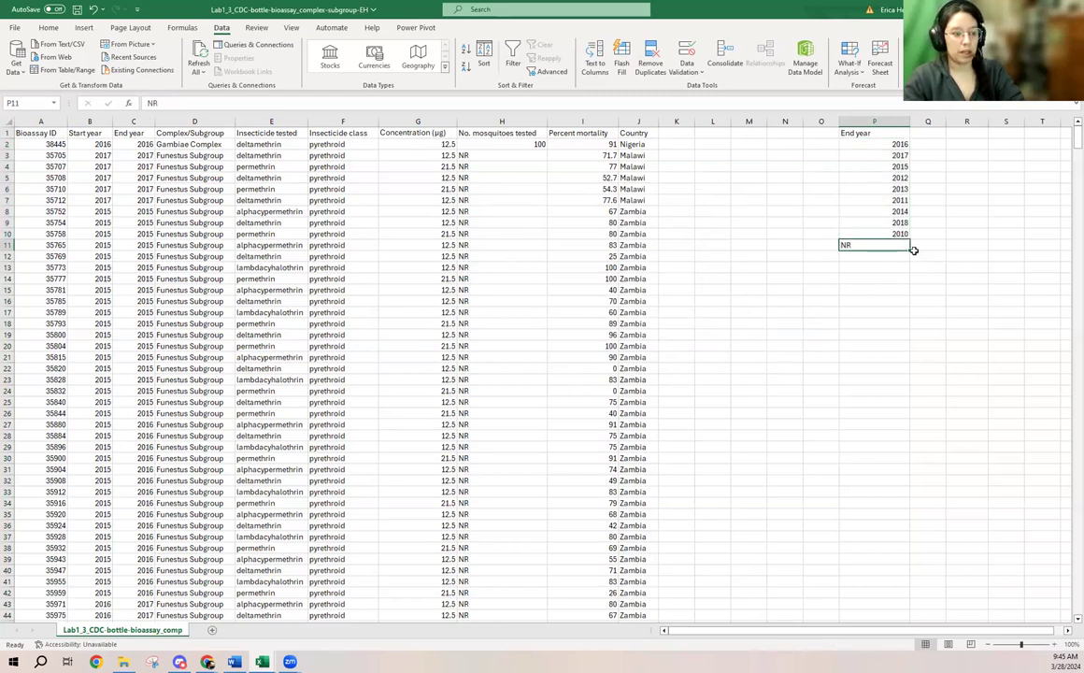
key("Delete")
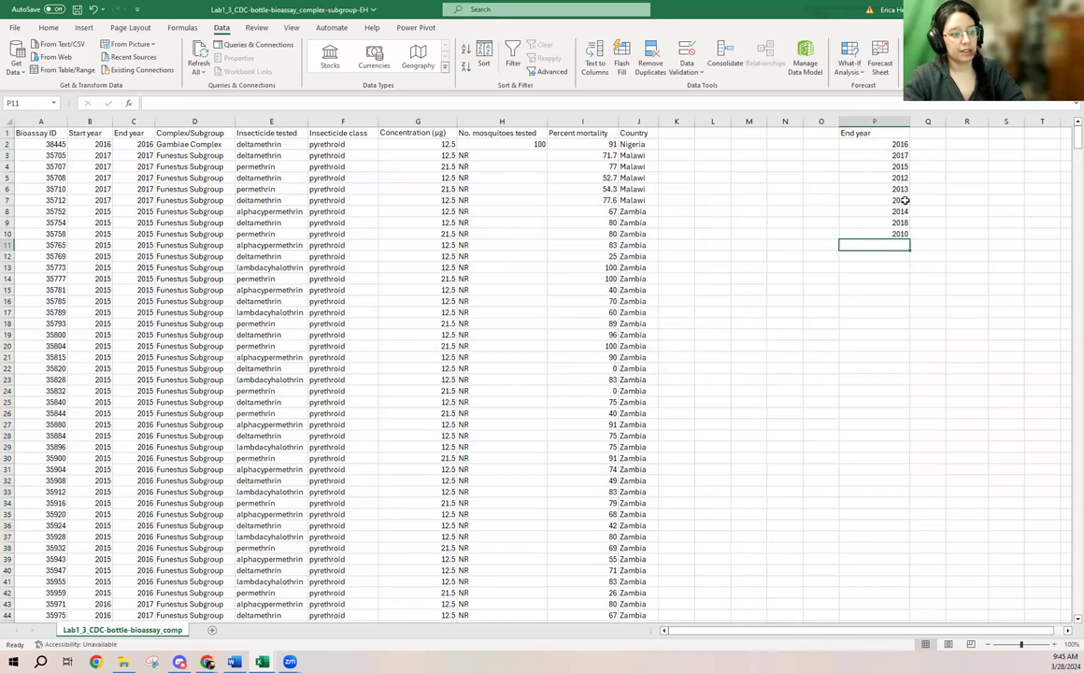
- Sort the years in P2:P10 by cell values from smallest to largest, with the data set as having no headers
left_click_drag(900, 144, 900, 234)
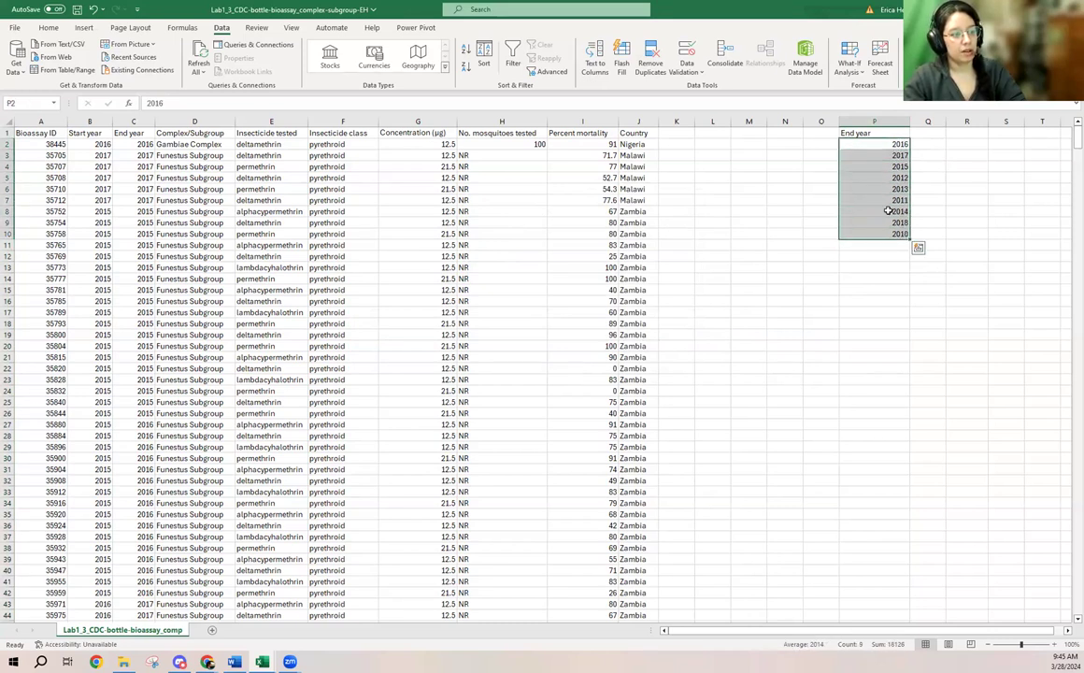
left_click(484, 54)
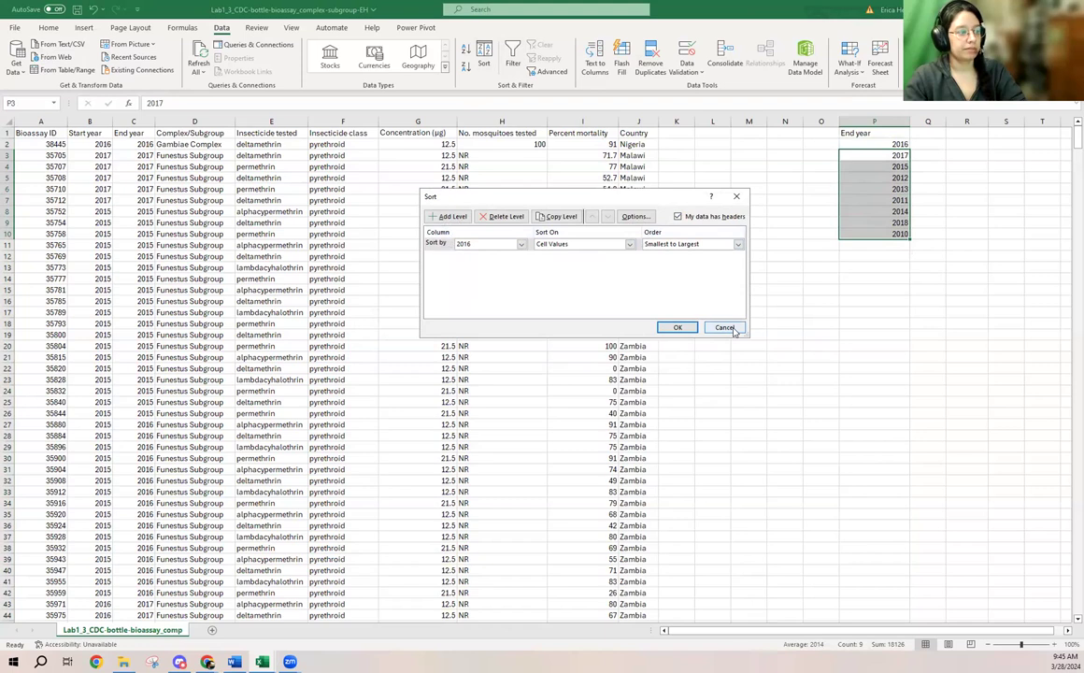
left_click(679, 217)
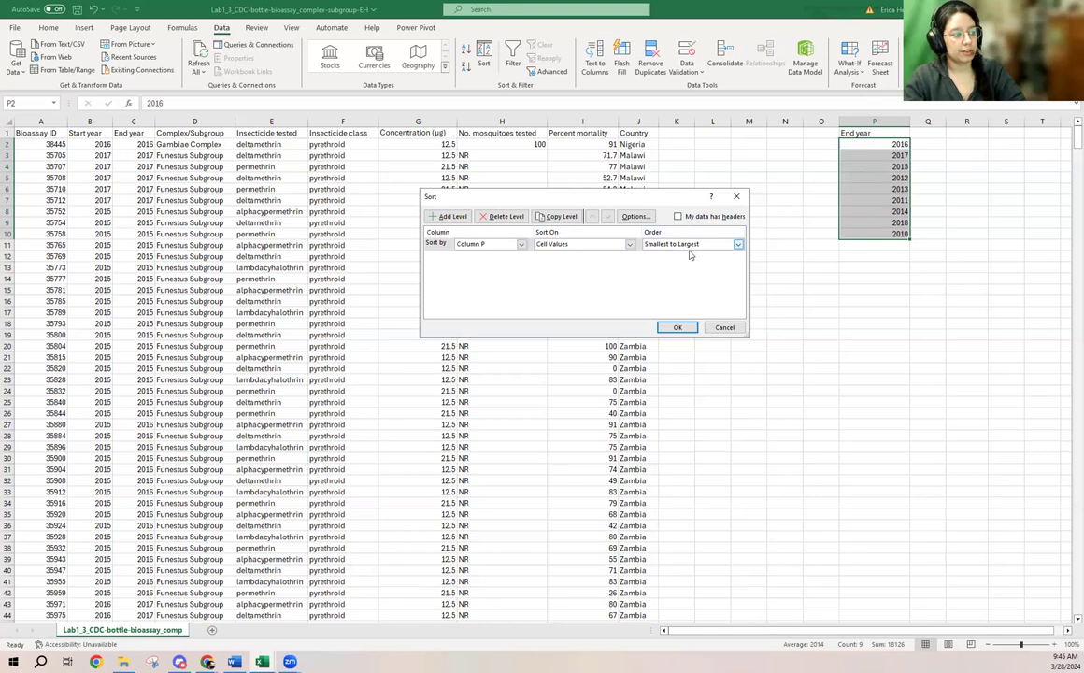
left_click(677, 328)
left_click_drag(892, 145, 883, 232)
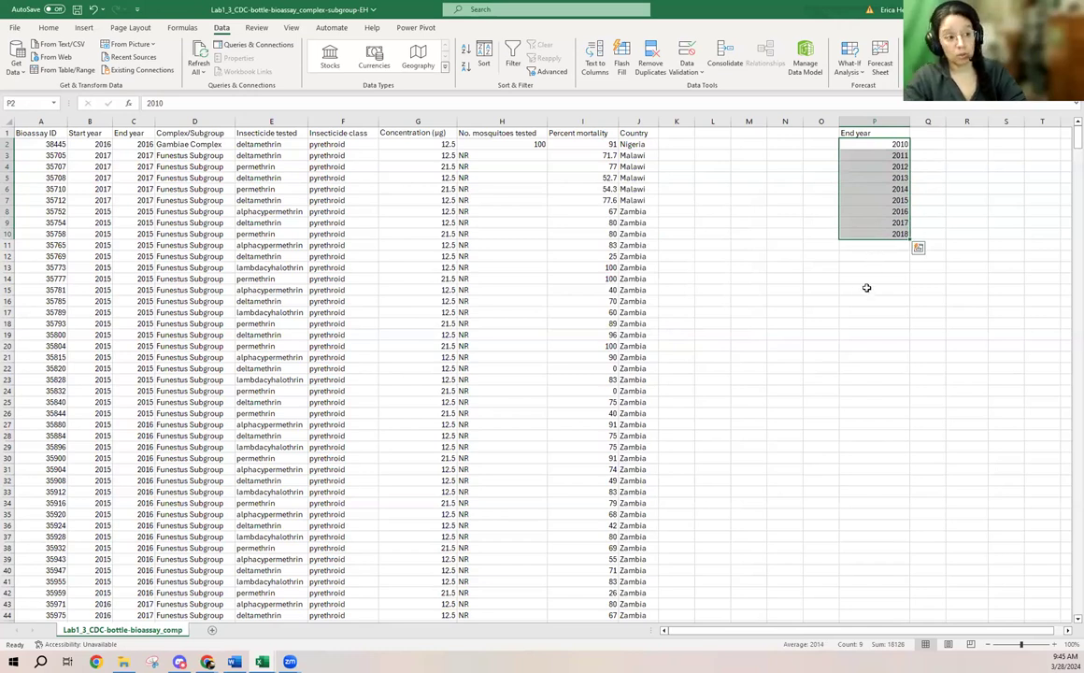
- Enter the header Count in cell Q1, beside the End year header of the unique-year list
left_click(864, 135)
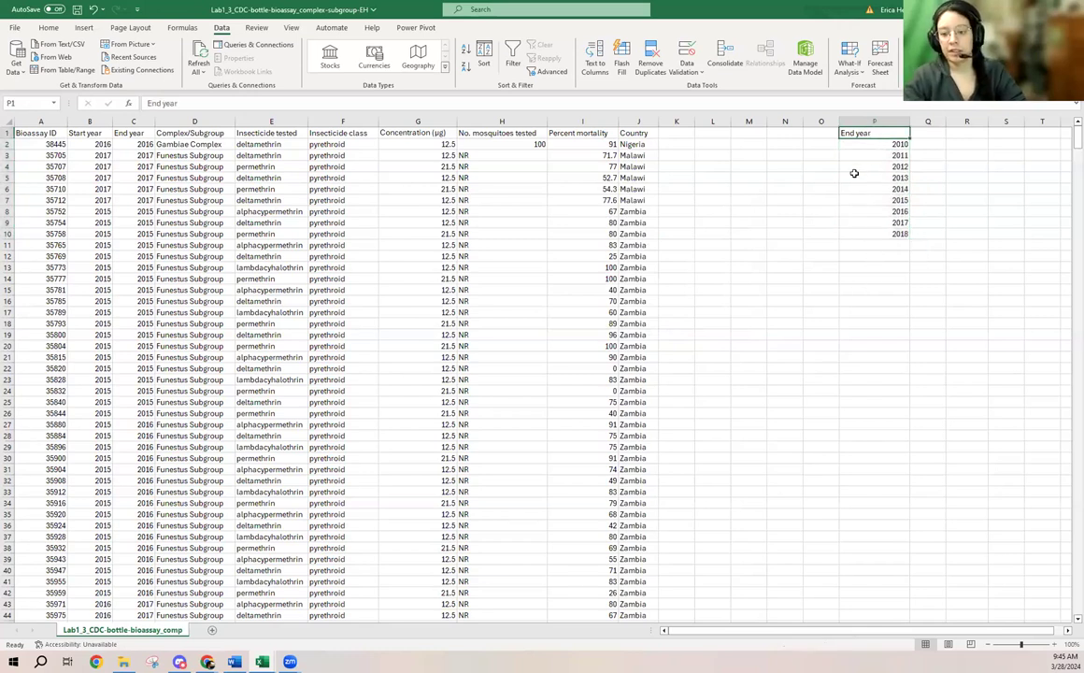
left_click(931, 134)
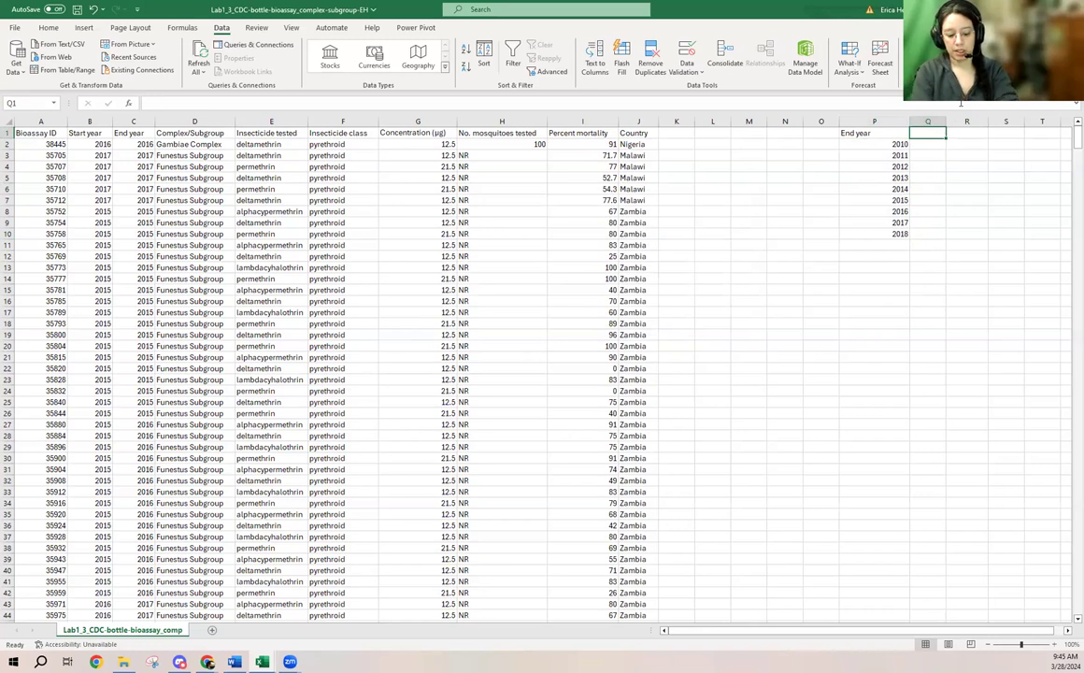
type("Count")
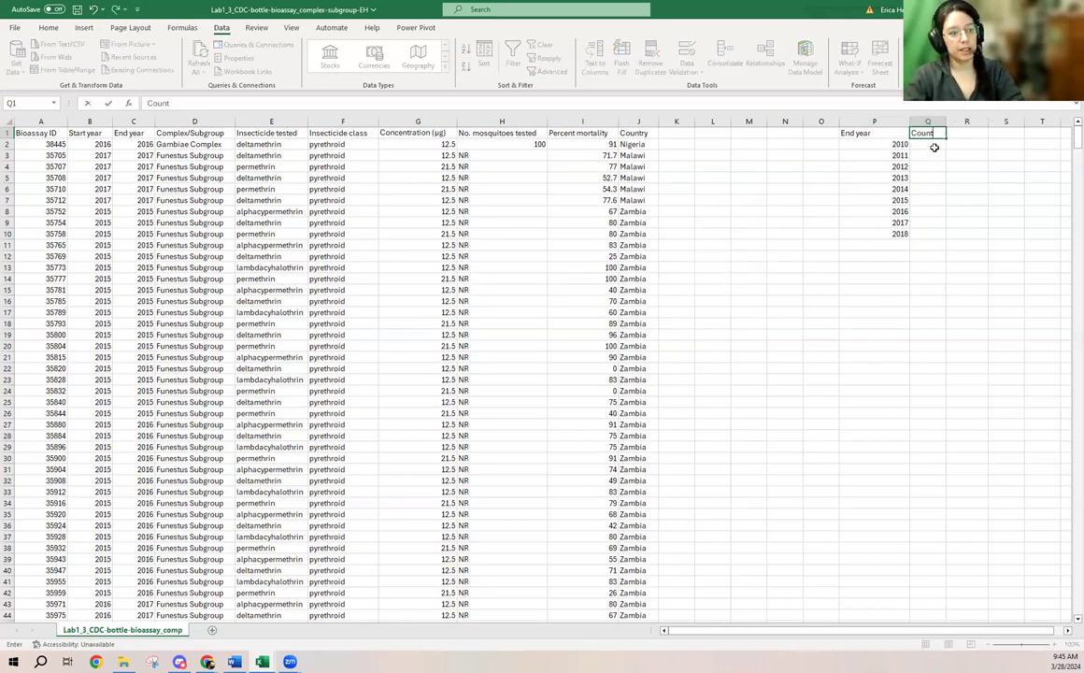
key("Return")
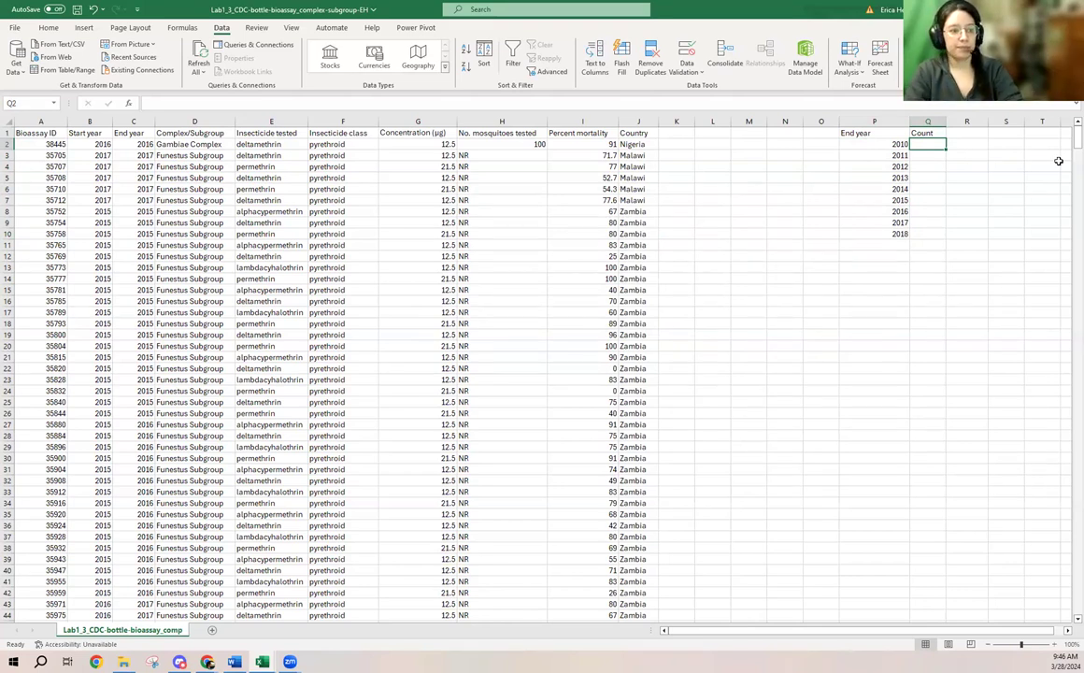
- Enter the formula =COUNTIF(C:C,P2) in cell Q2 to count the records with end year 2010
type("=")
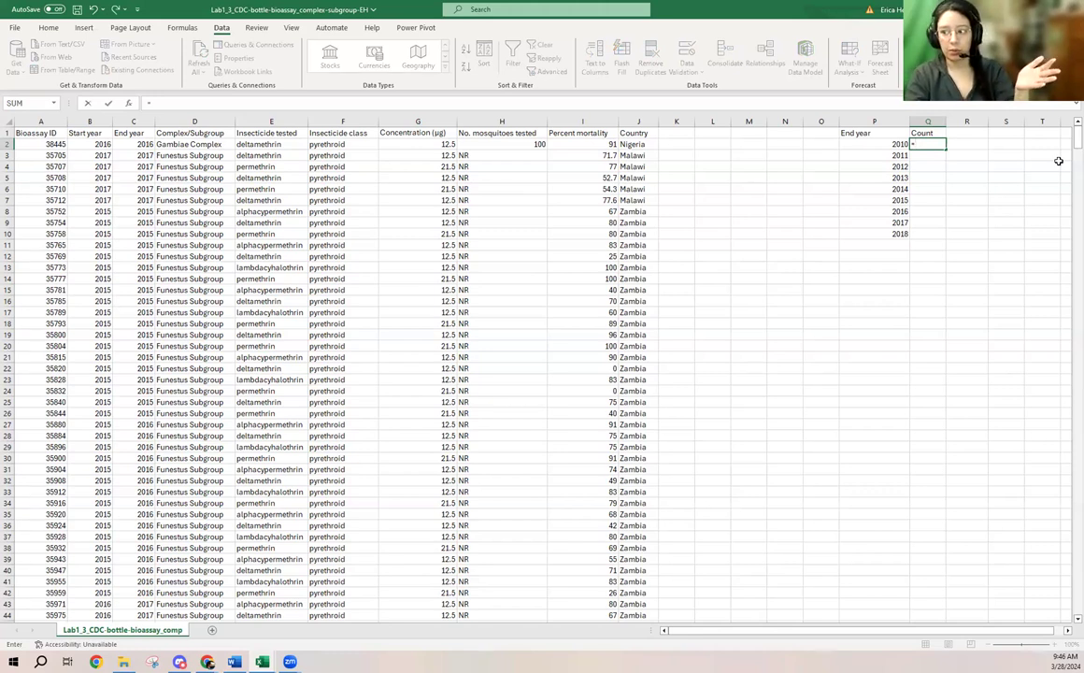
type("countif")
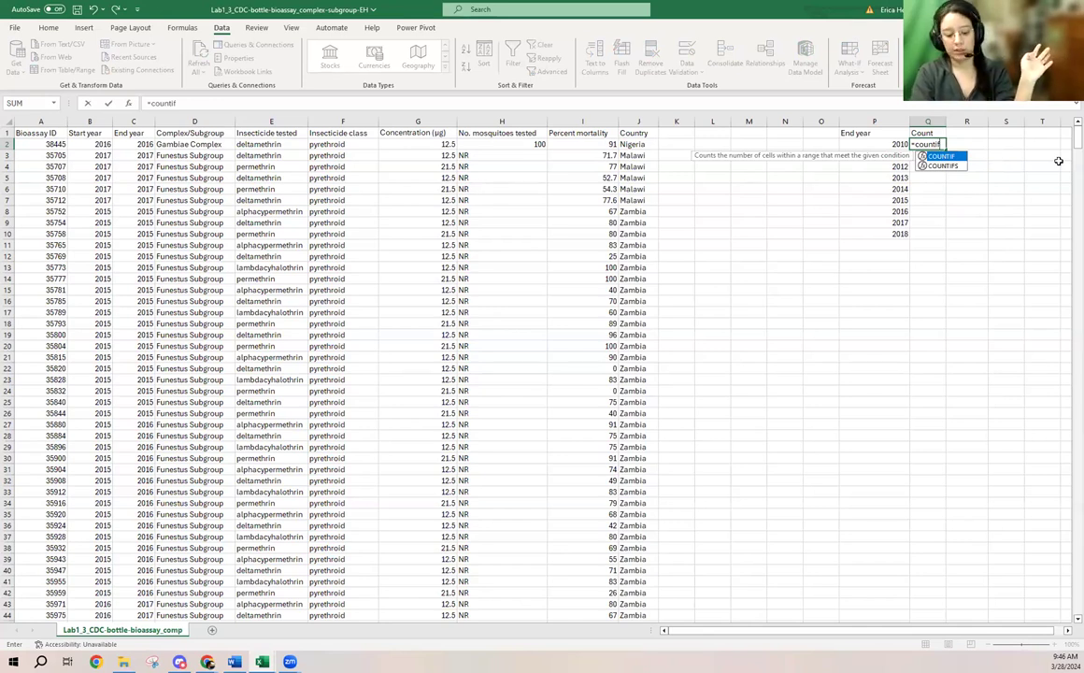
type("(")
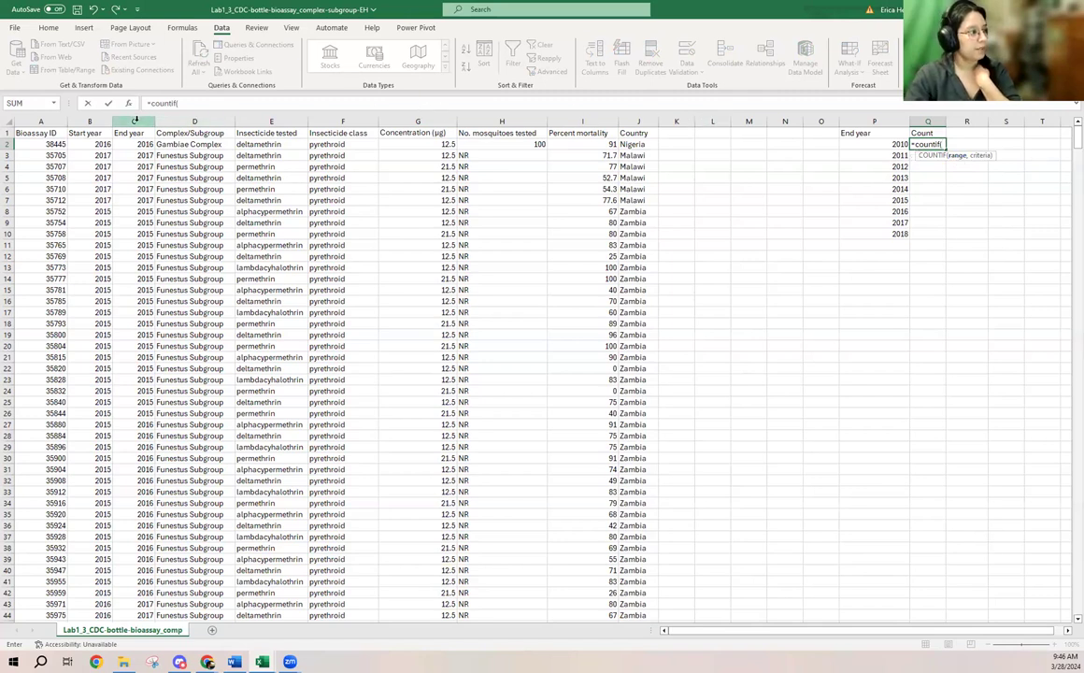
left_click(136, 122)
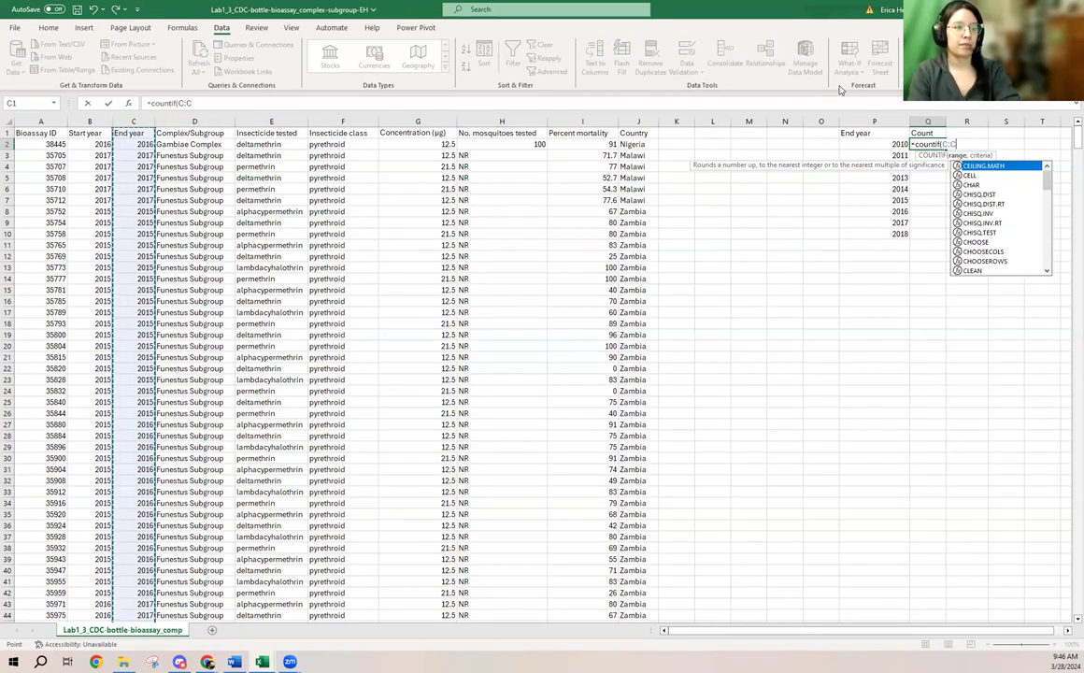
type(",")
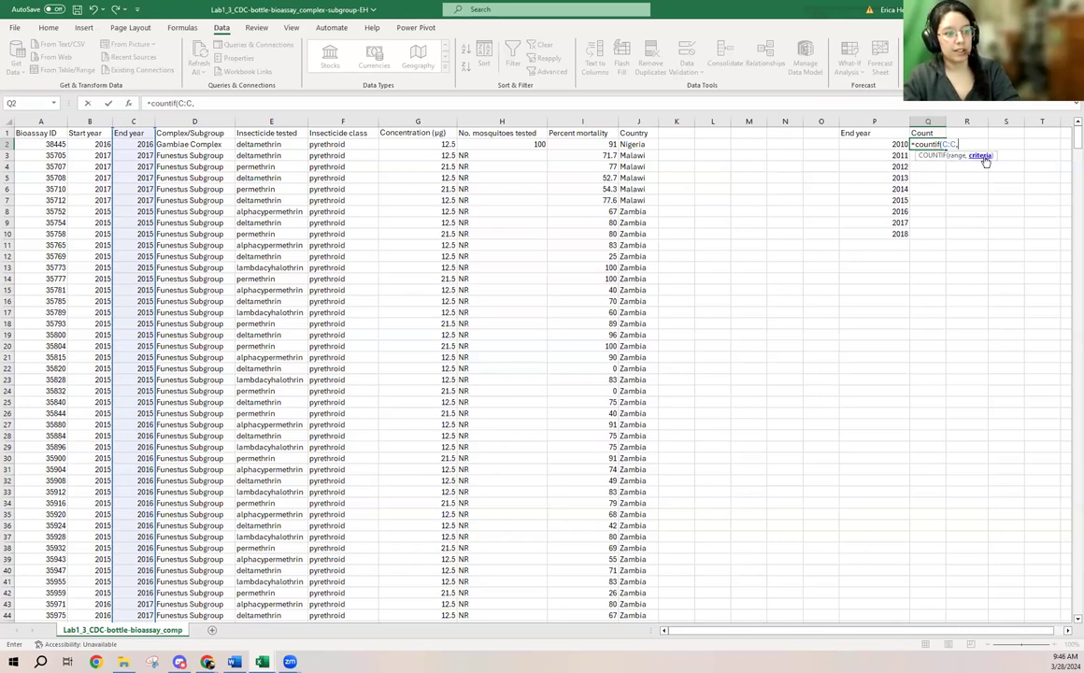
left_click(899, 144)
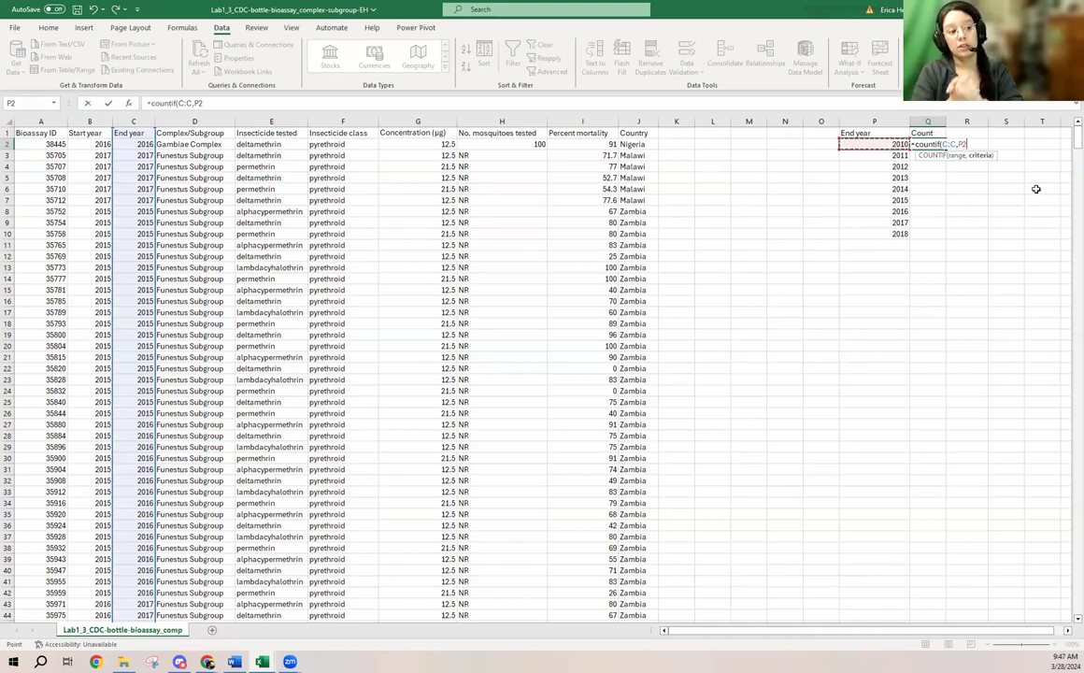
type(")")
key("Return")
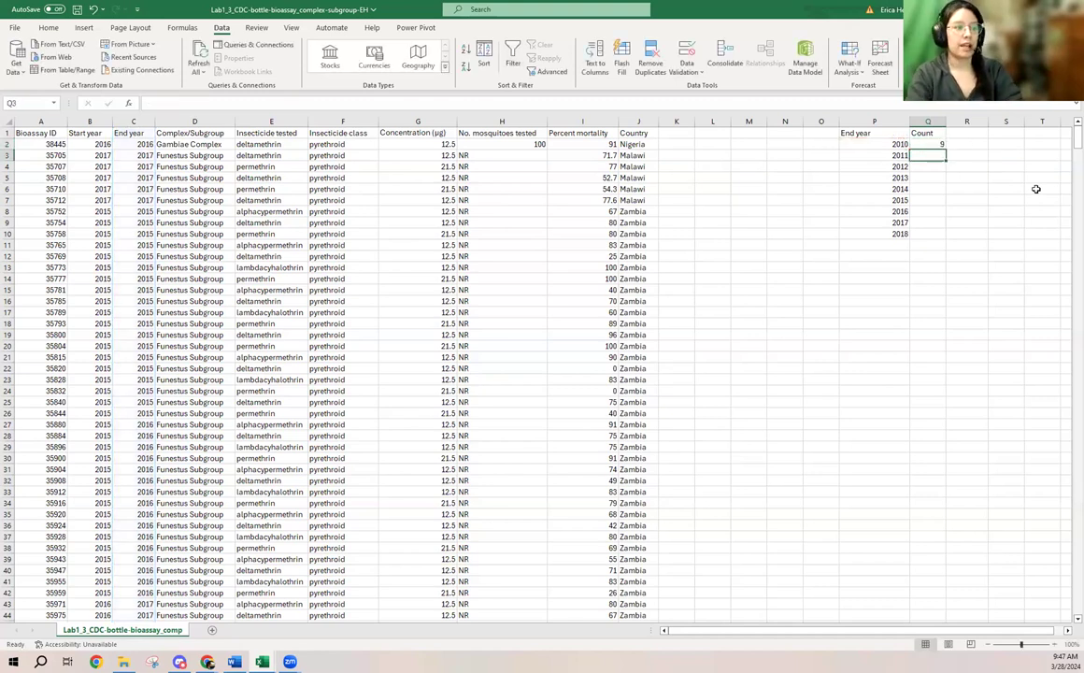
- Try filling the COUNTIF formula from Q2 down to Q10 for the remaining years, and undo the fill
left_click(897, 145)
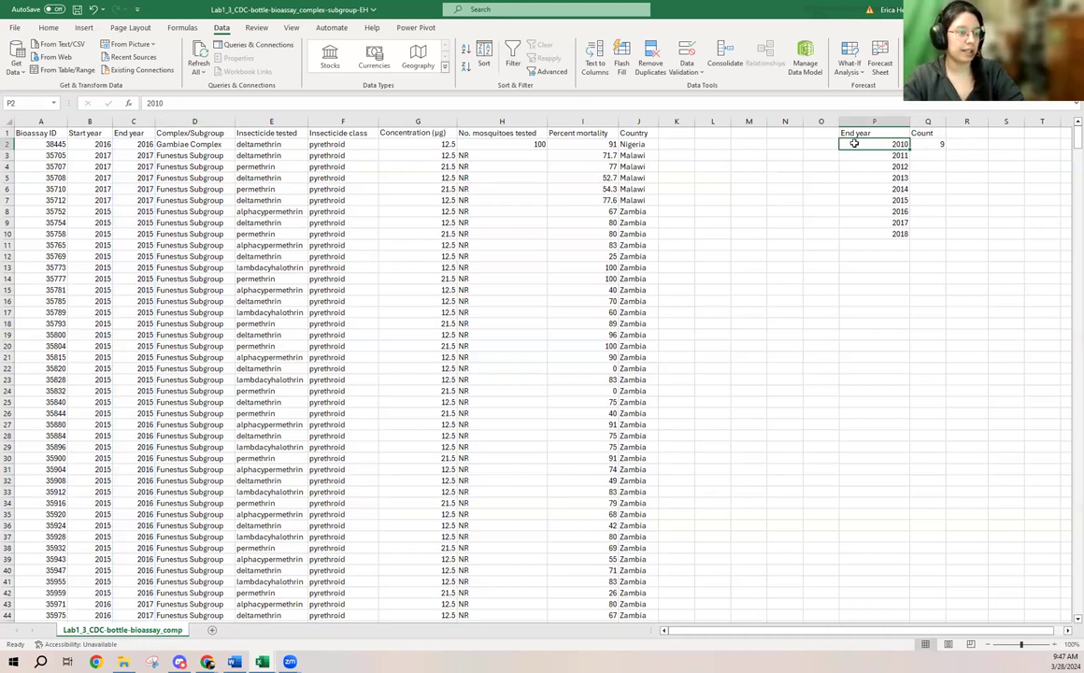
left_click(932, 145)
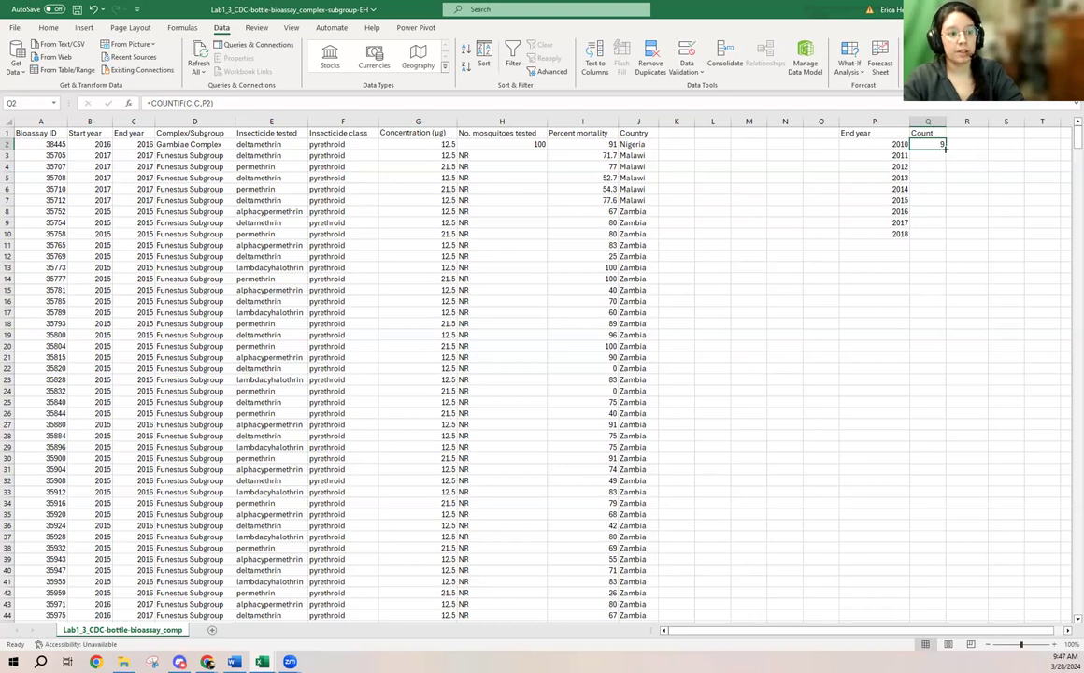
double_click(945, 148)
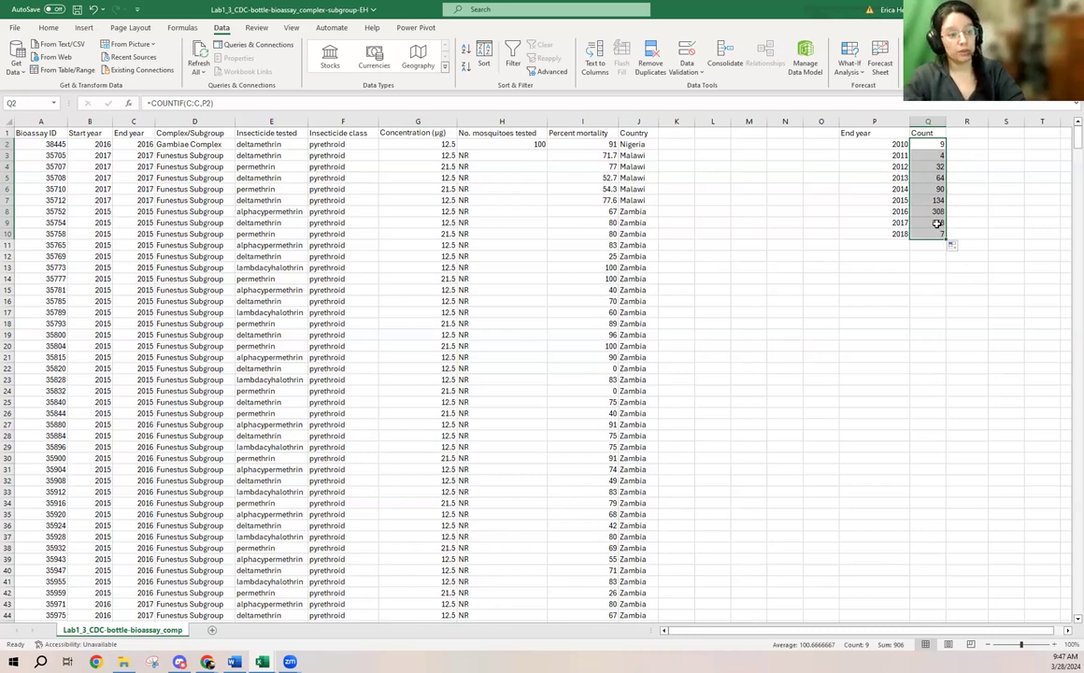
key("ctrl+z")
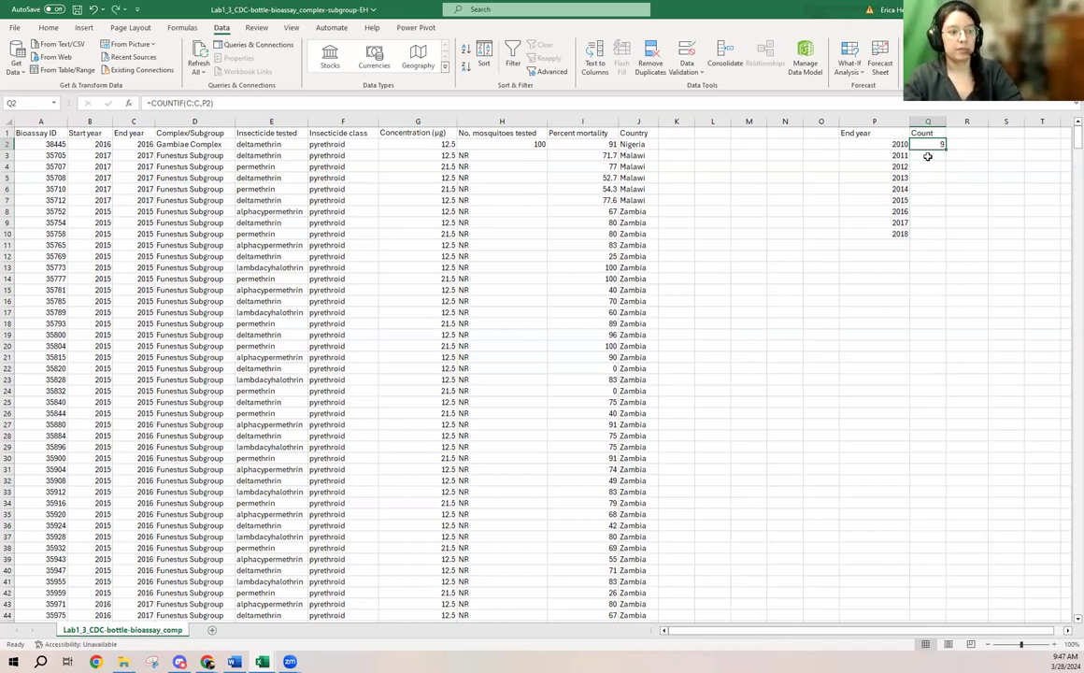
- Enter the formula =COUNTIF(C:C,P3) in cell Q3 to count the records with end year 2011
left_click(927, 157)
type("=")
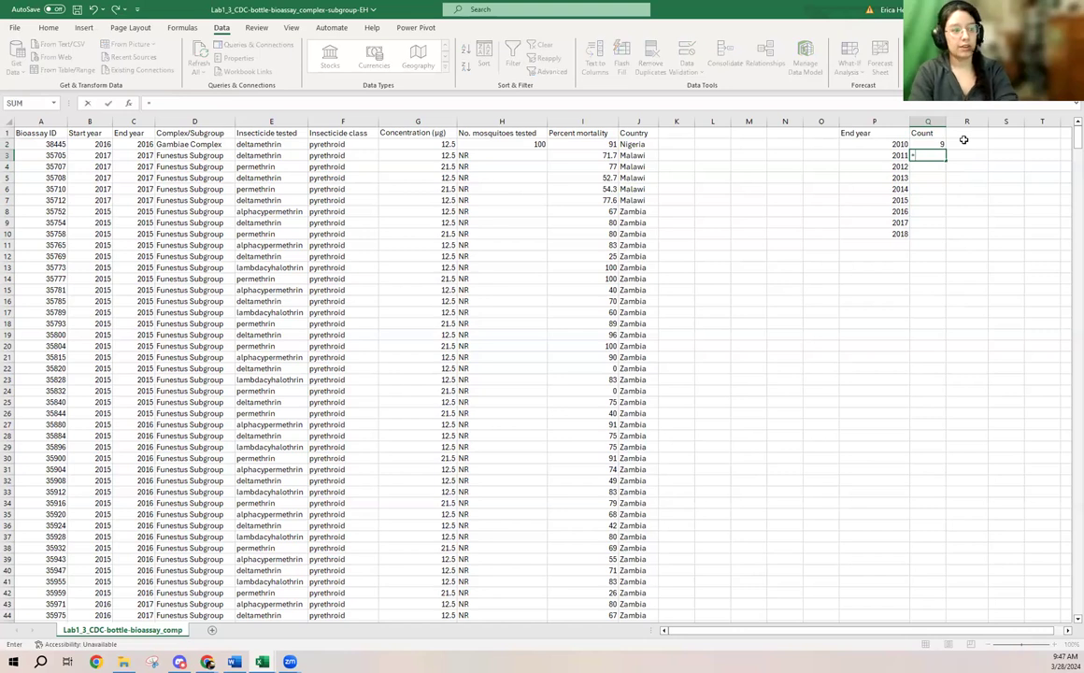
type("countif")
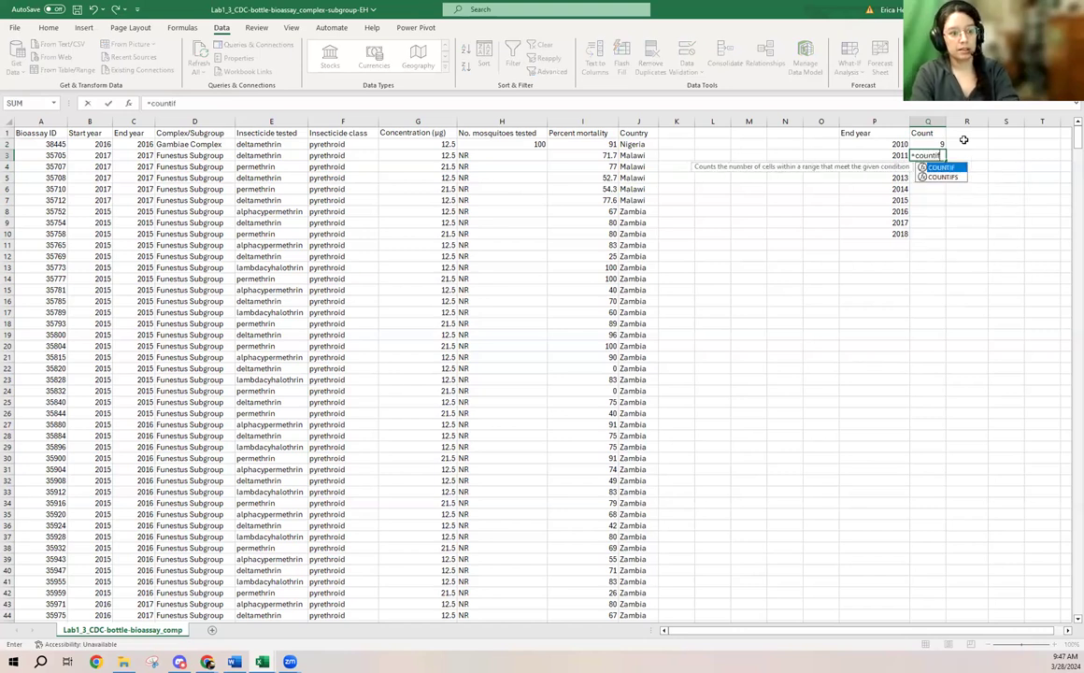
type("(")
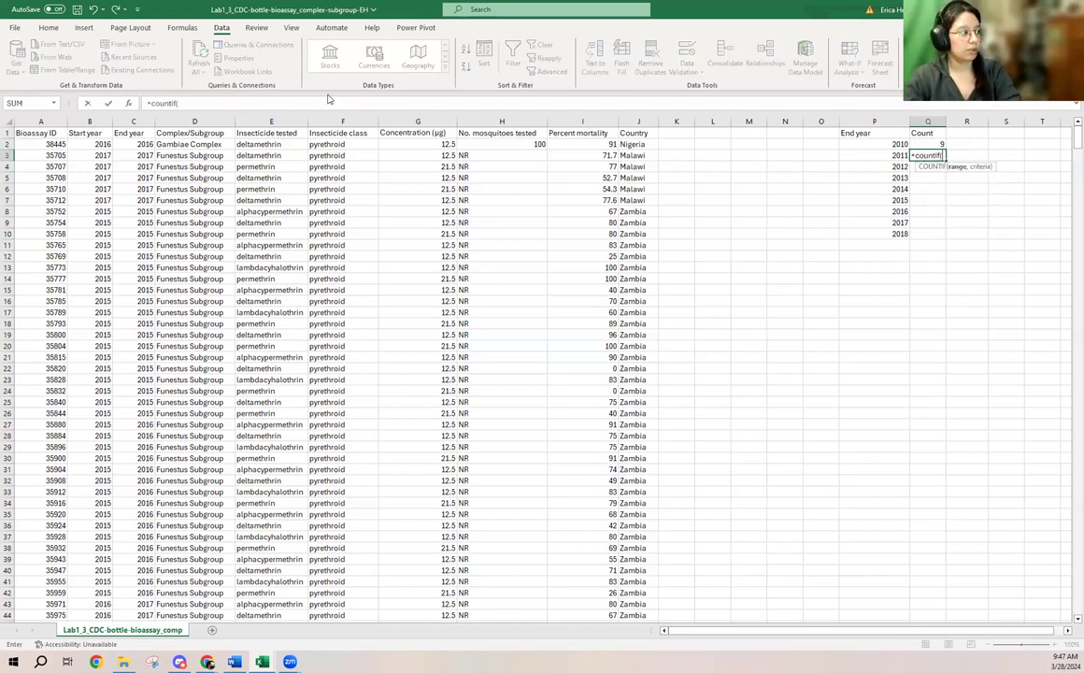
left_click(134, 120)
type(",")
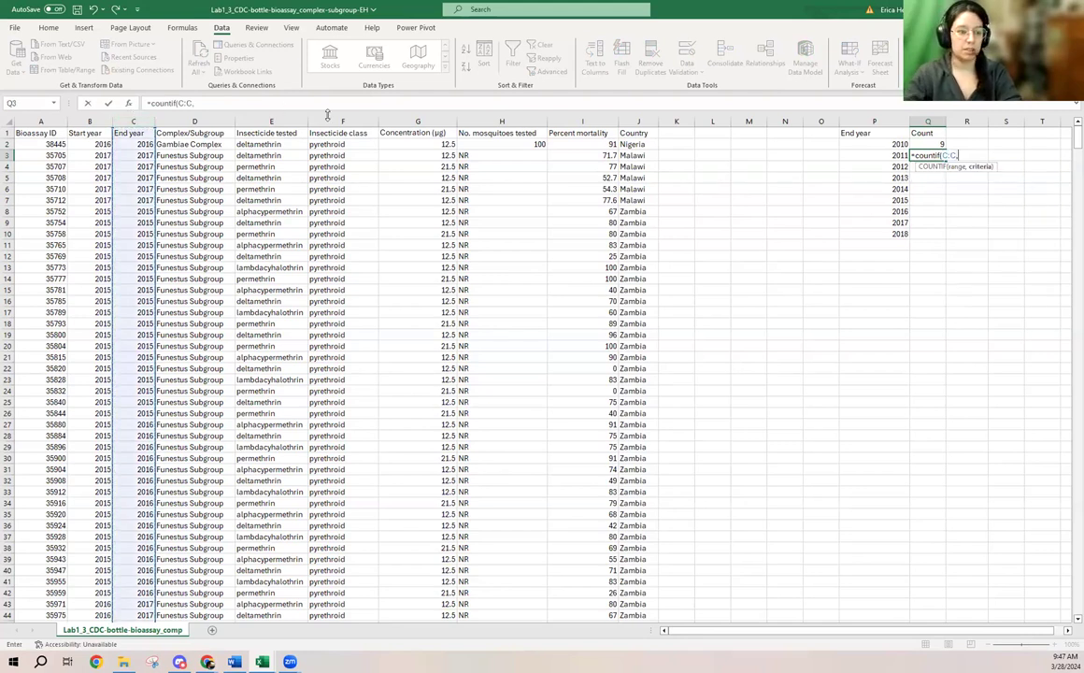
left_click(896, 155)
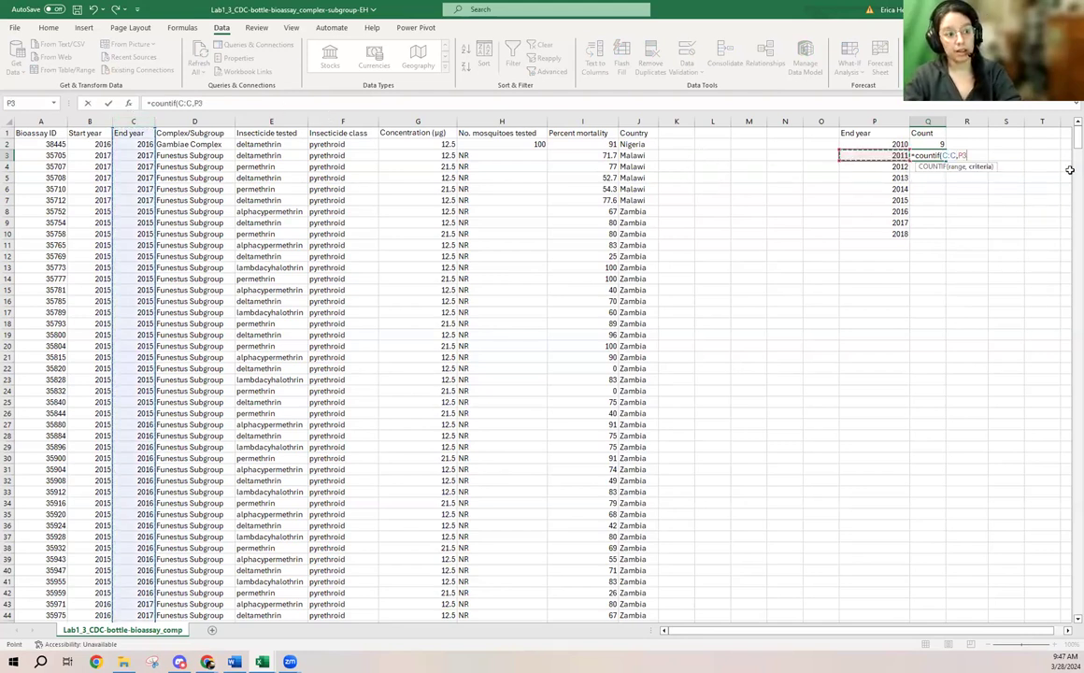
type(")")
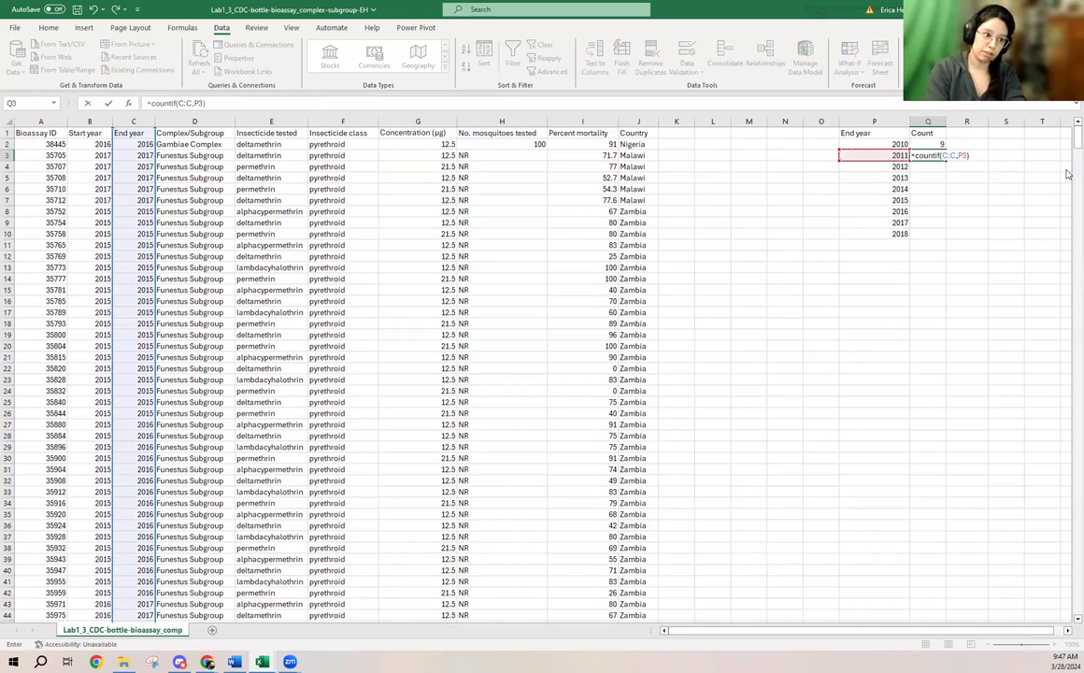
key("Return")
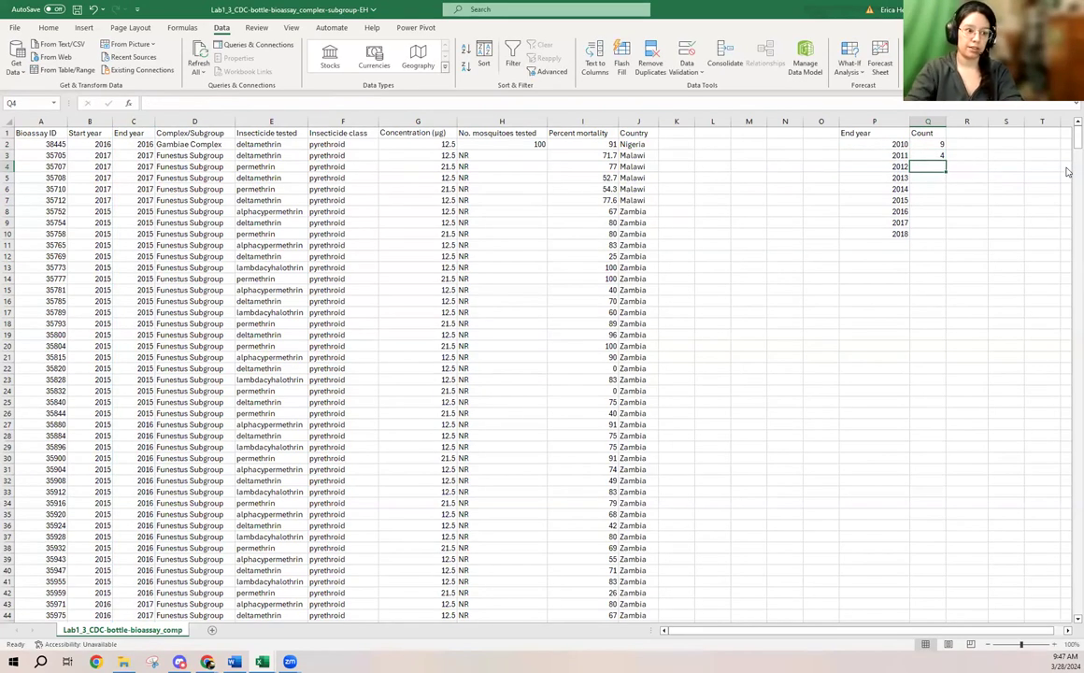
- Fill the COUNTIF formula from Q3 down to Q10 for the remaining years and check the copied formula in Q7
left_click(937, 154)
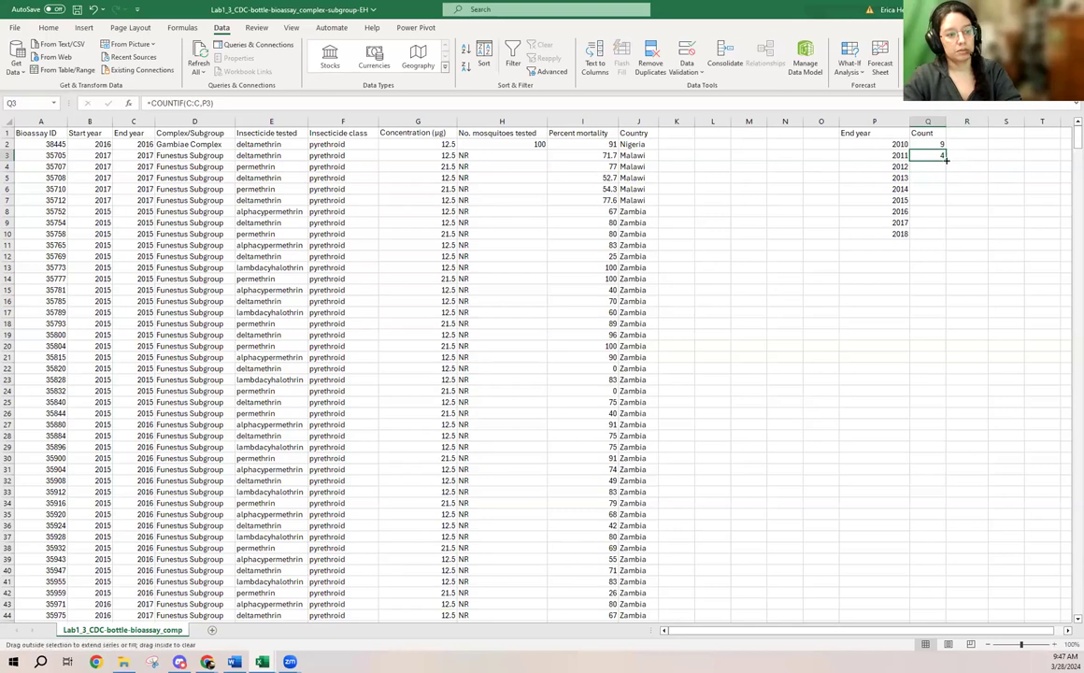
double_click(942, 157)
left_click(939, 199)
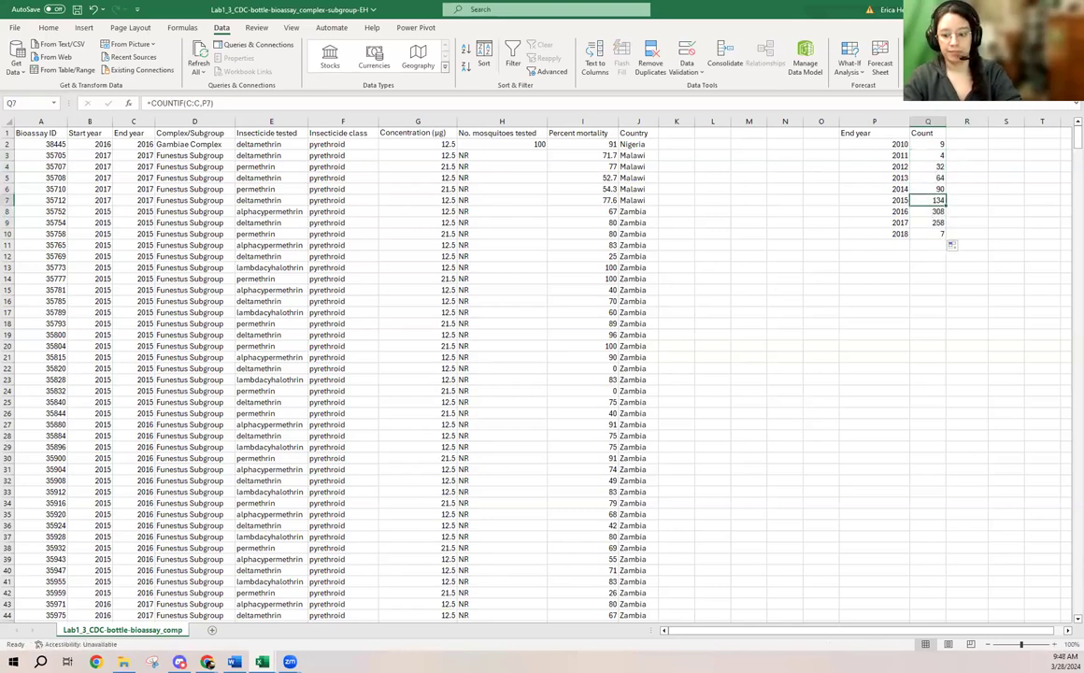
double_click(937, 199)
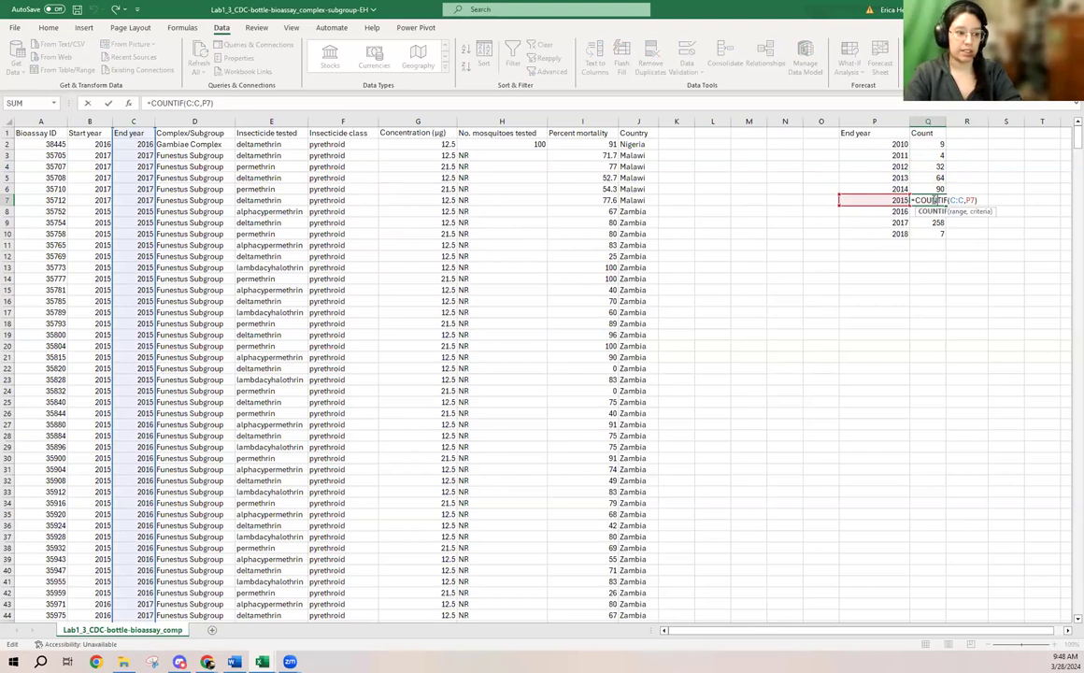
key("Return")
left_click(963, 271)
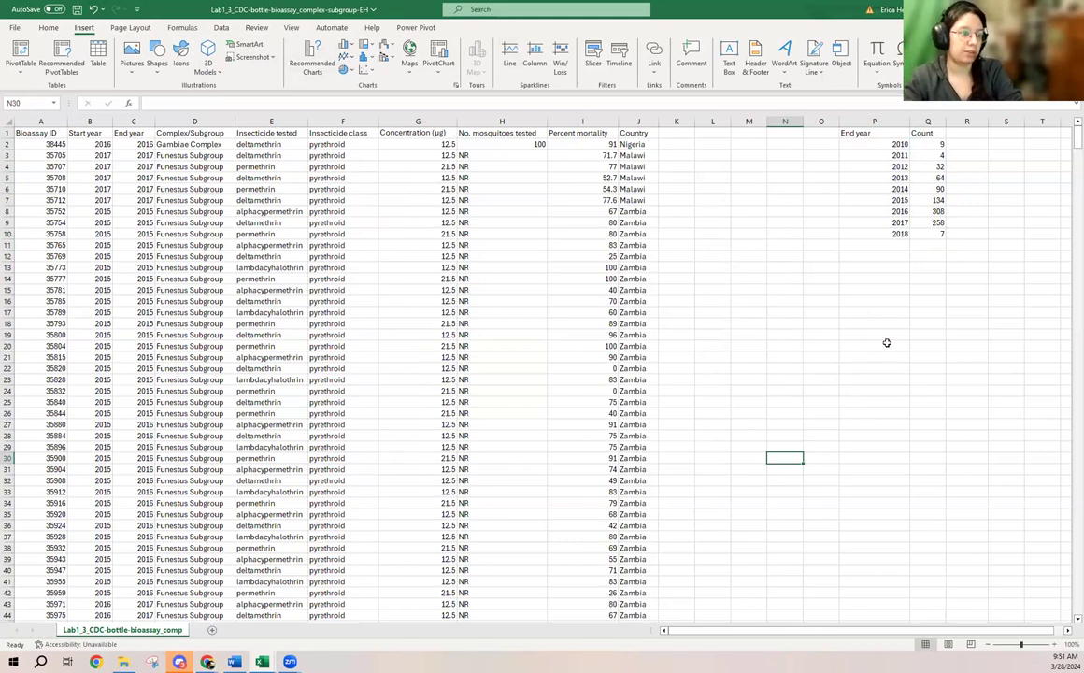
- Insert a clustered column chart of Count by End year from P1:Q10, using the variant with the years along the horizontal axis
left_click(878, 301)
left_click_drag(875, 133, 928, 235)
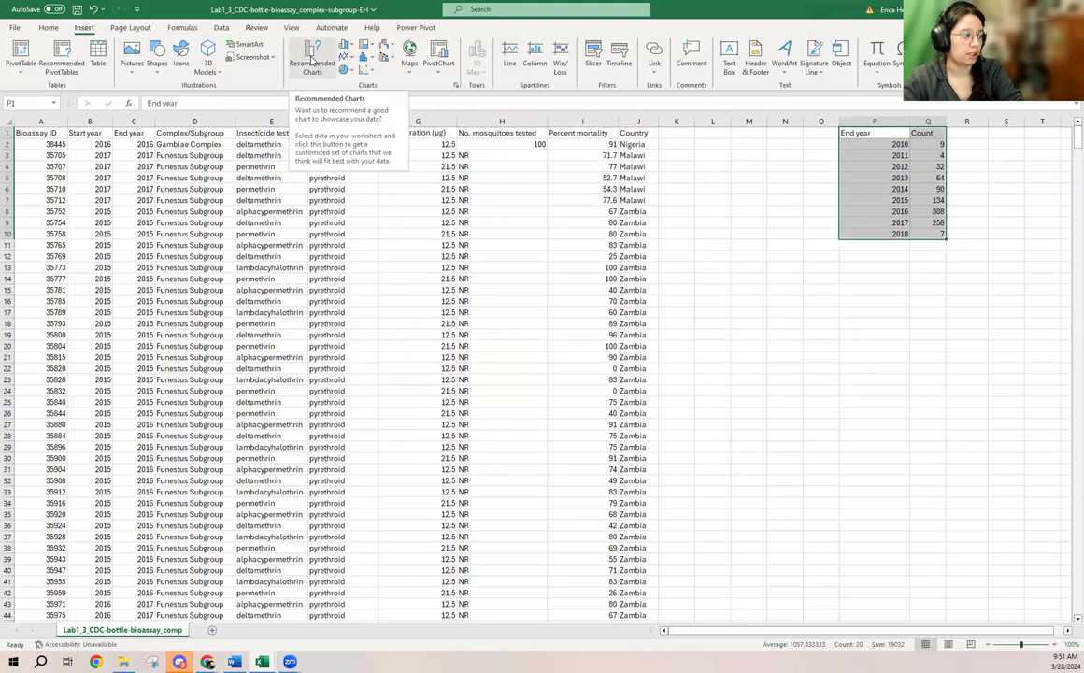
left_click(312, 62)
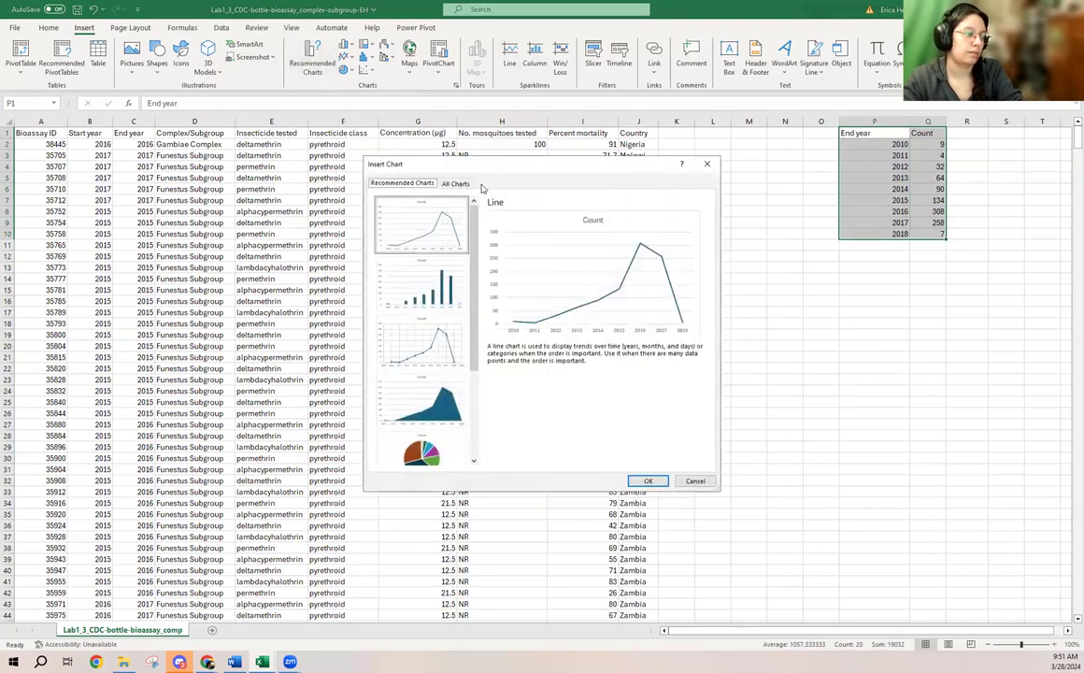
left_click(458, 306)
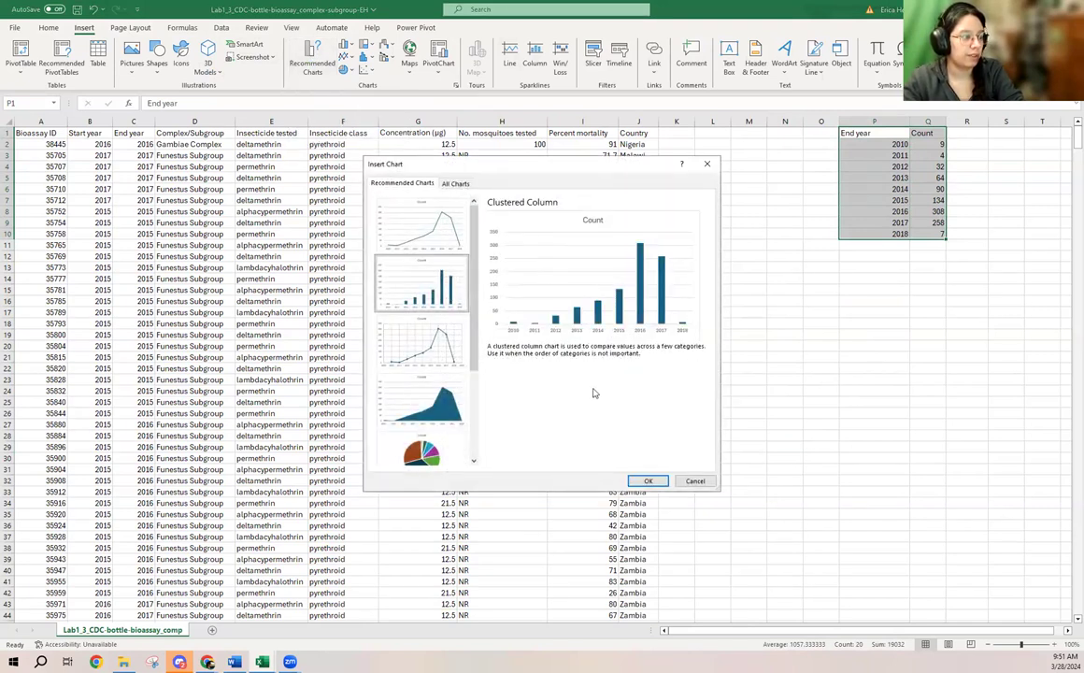
left_click(458, 184)
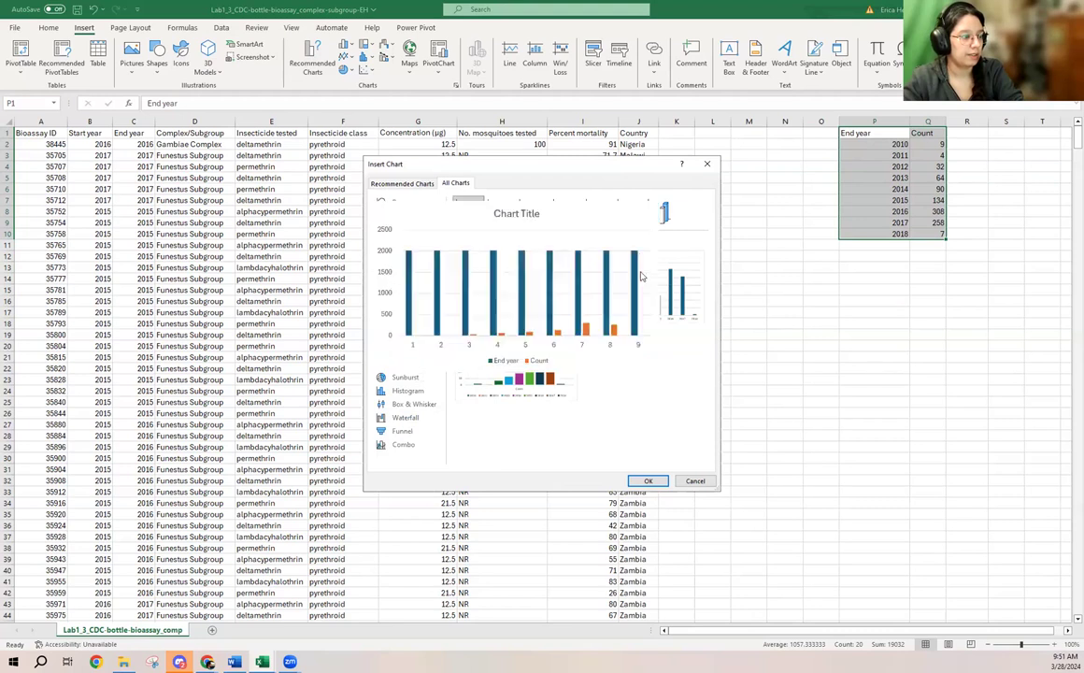
mouse_move(656, 285)
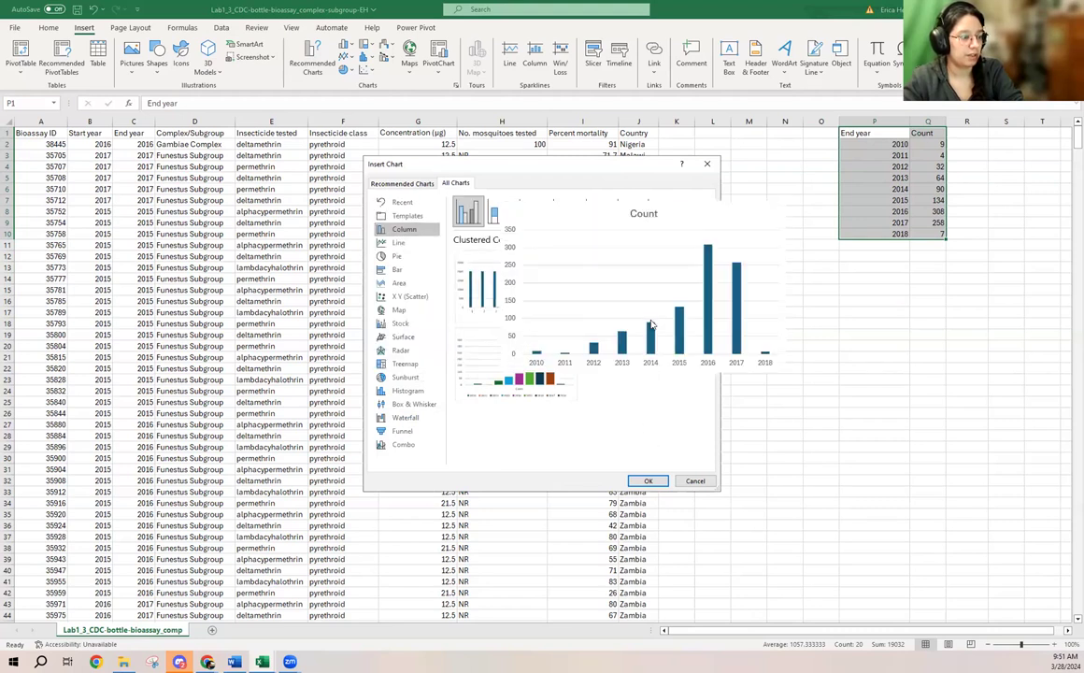
mouse_move(522, 378)
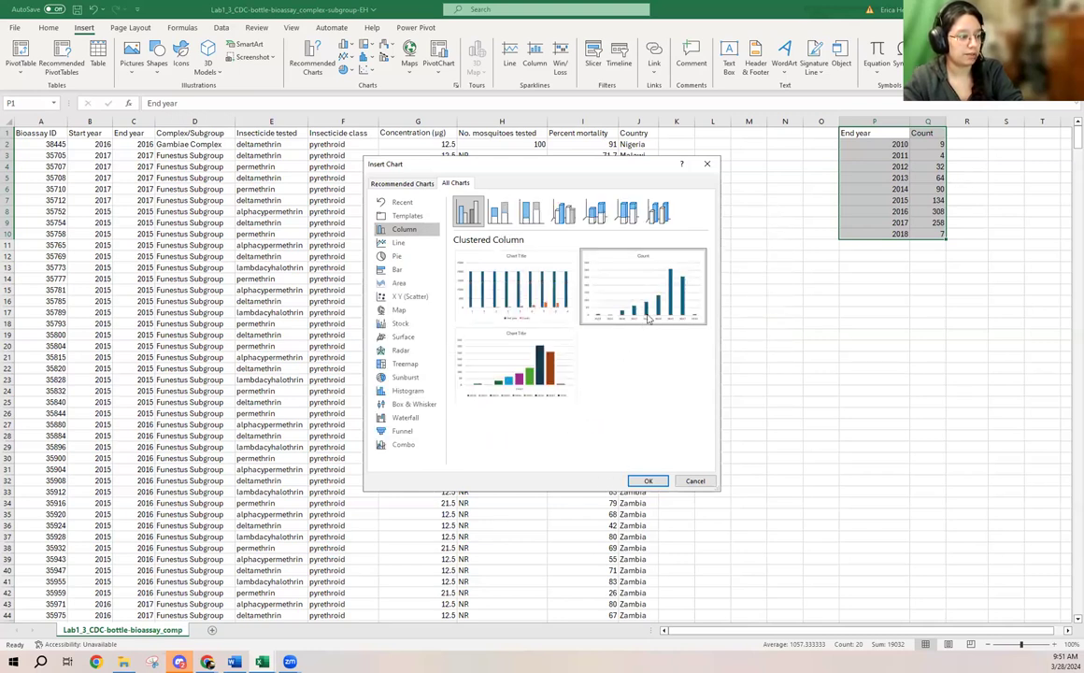
left_click(651, 480)
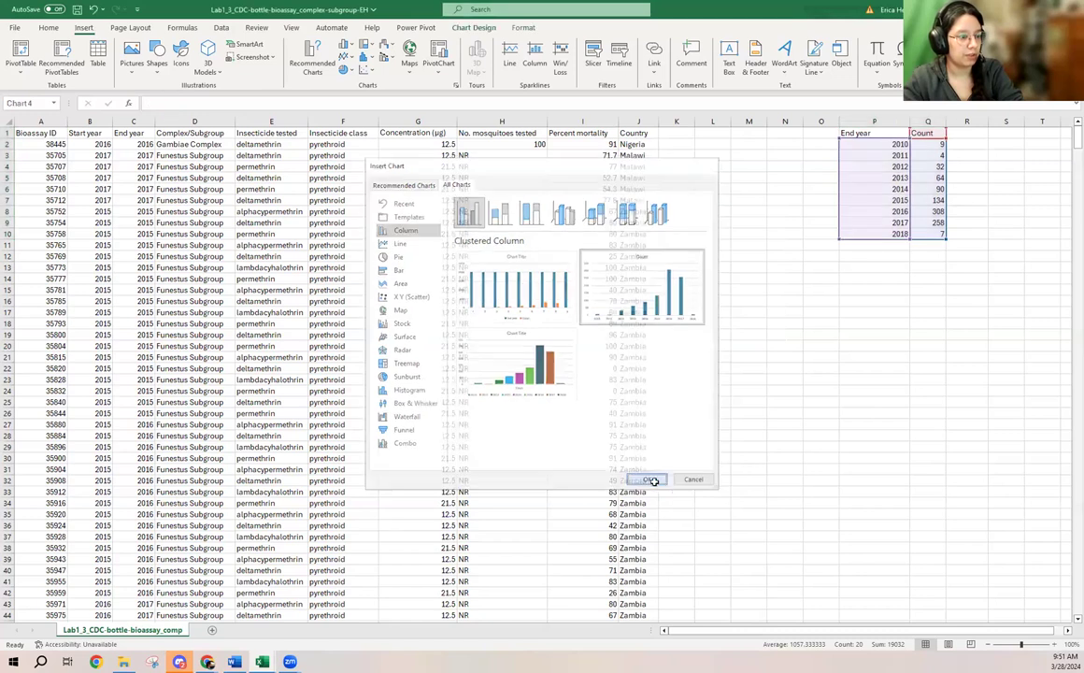
- Move the column chart directly below the summary table and inspect its title and the 2010 column
left_click_drag(632, 308, 953, 264)
left_click(875, 269)
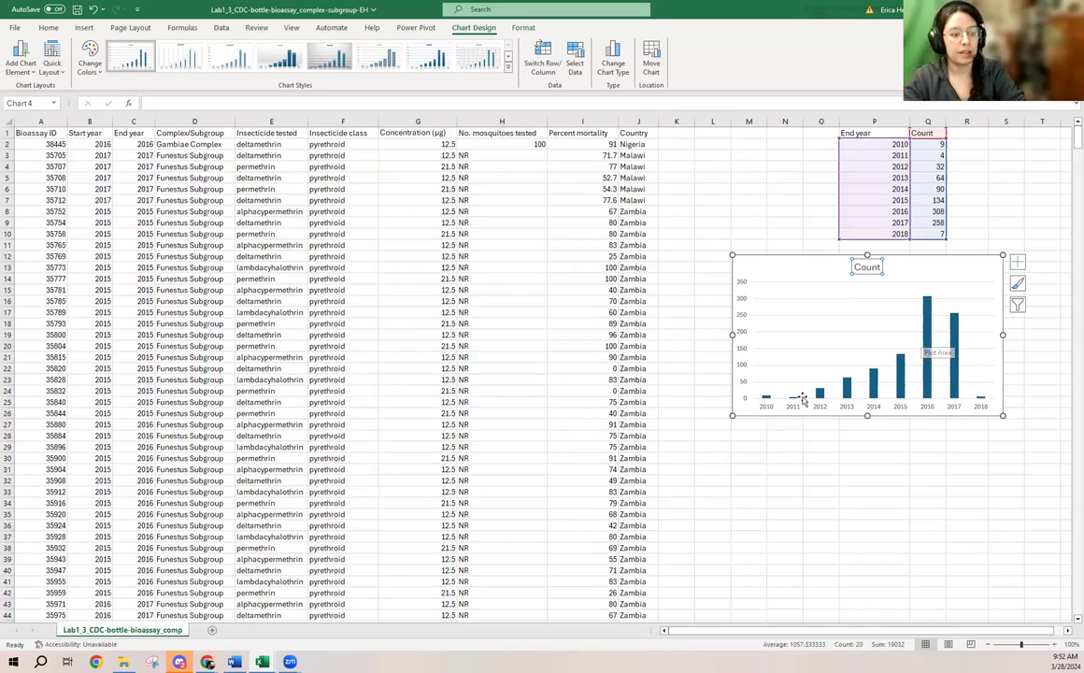
mouse_move(764, 399)
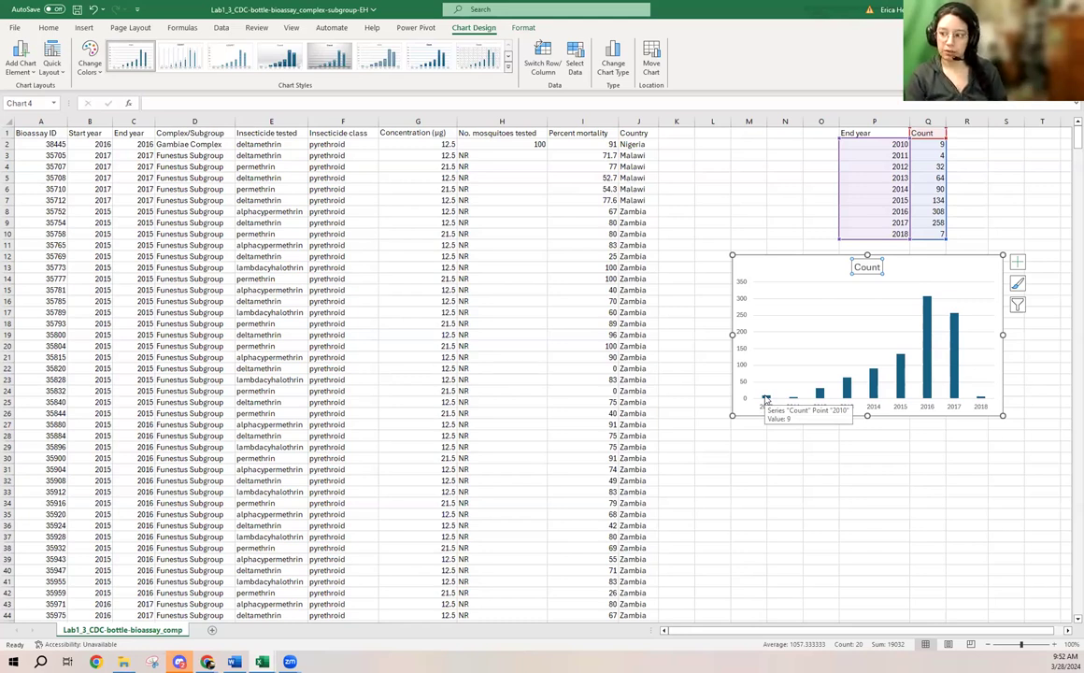
left_click(909, 286)
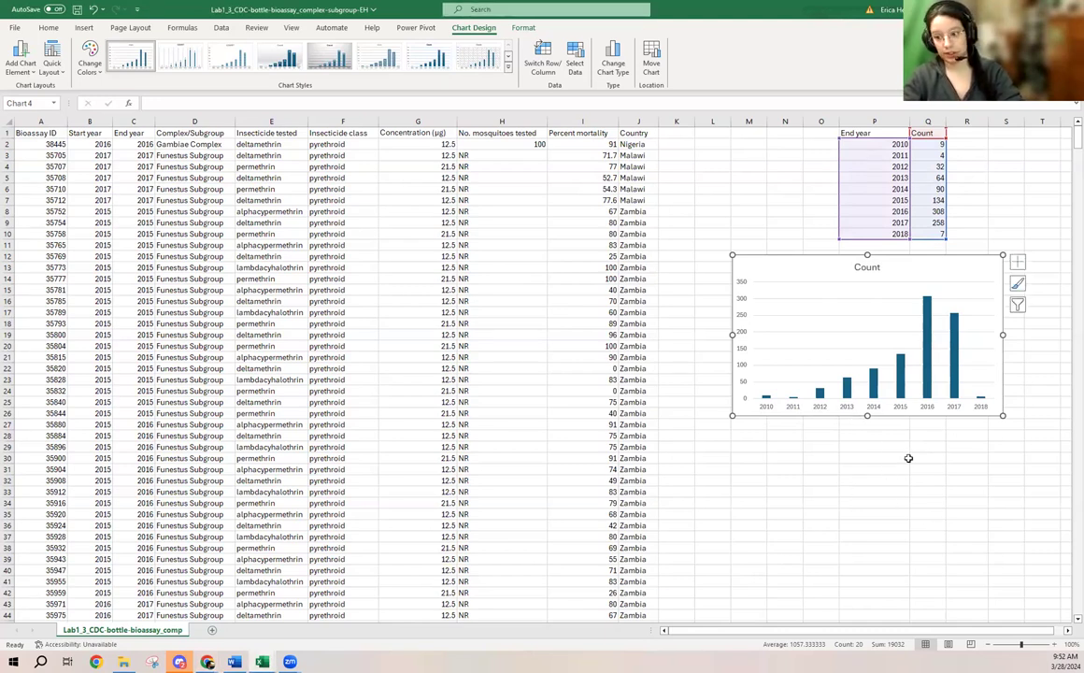
- Clear the contents of L1:S31, including the summary table, and delete the column chart
left_click_drag(712, 133, 1007, 464)
left_click(987, 271)
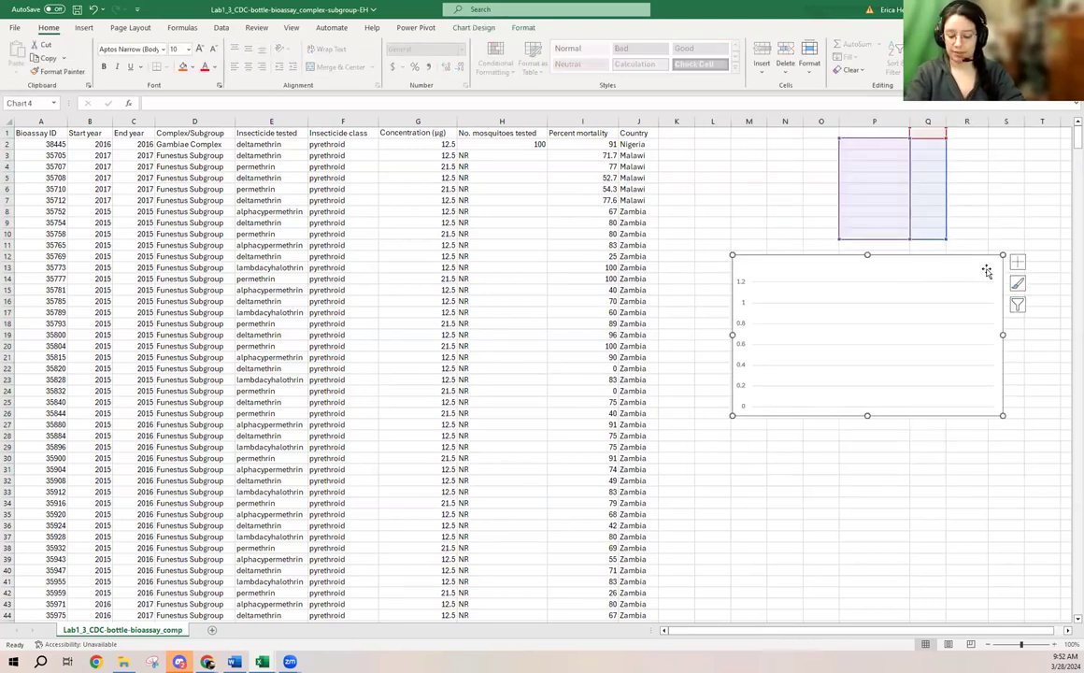
key("Delete")
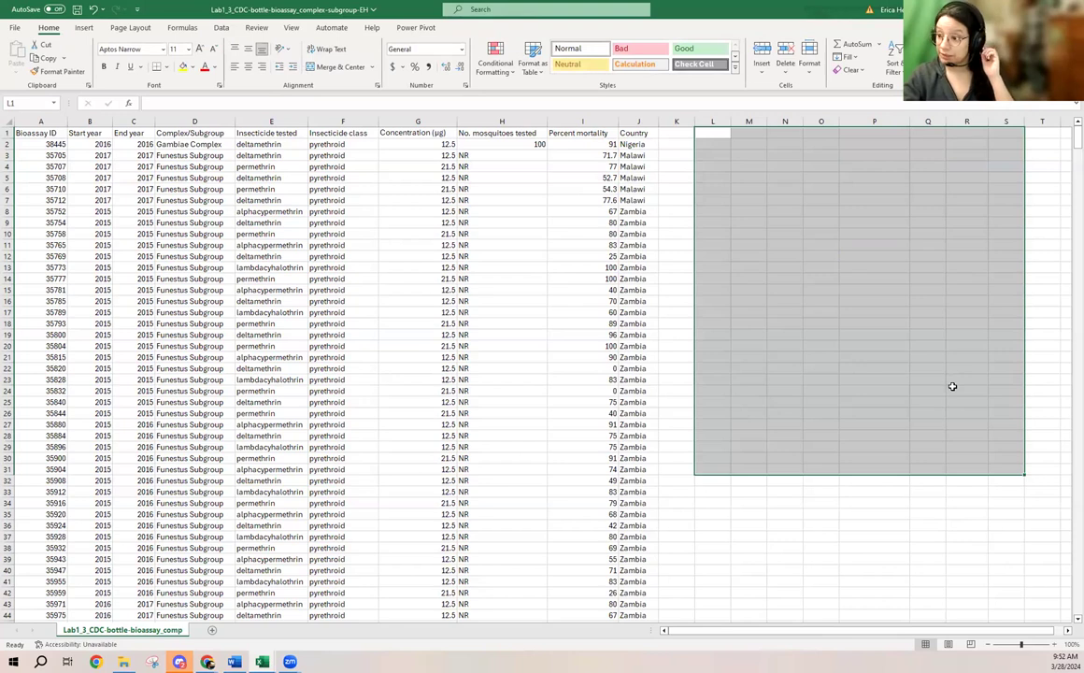
left_click(967, 514)
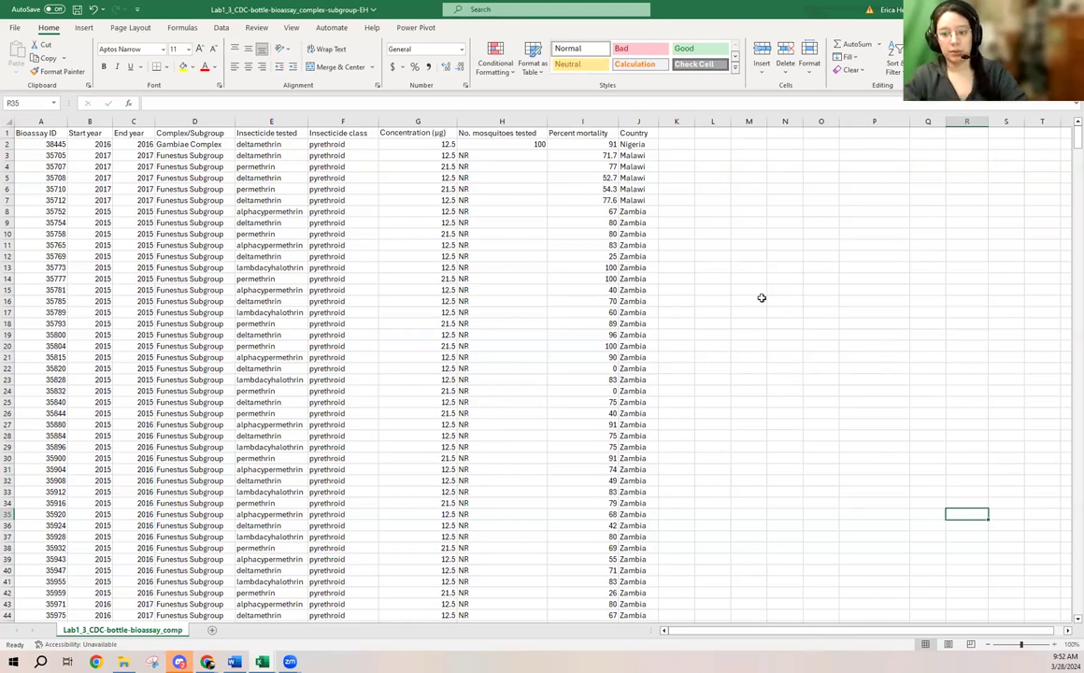
- Copy the whole End year column C and paste it into column M starting at M1
left_click(133, 122)
key("ctrl+c")
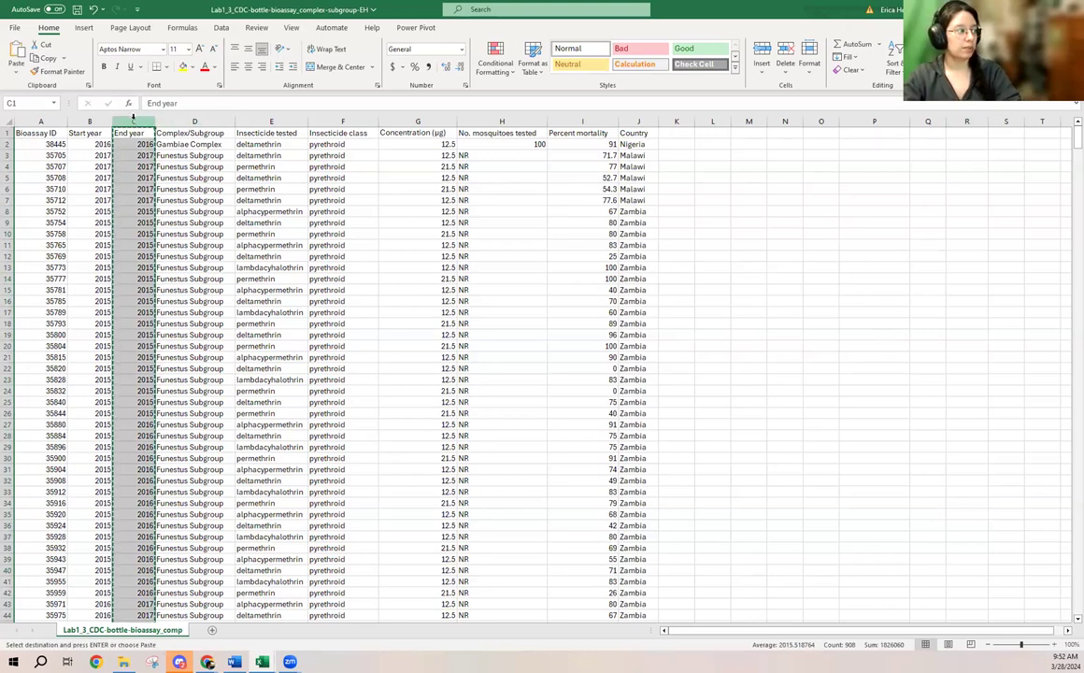
left_click(752, 131)
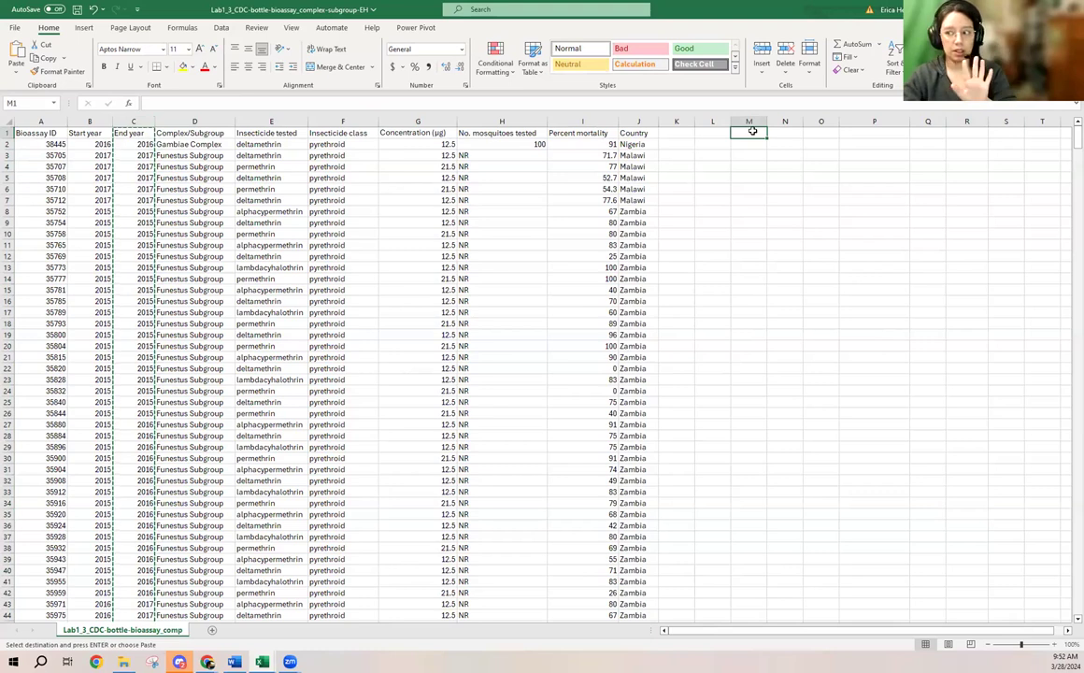
right_click(754, 133)
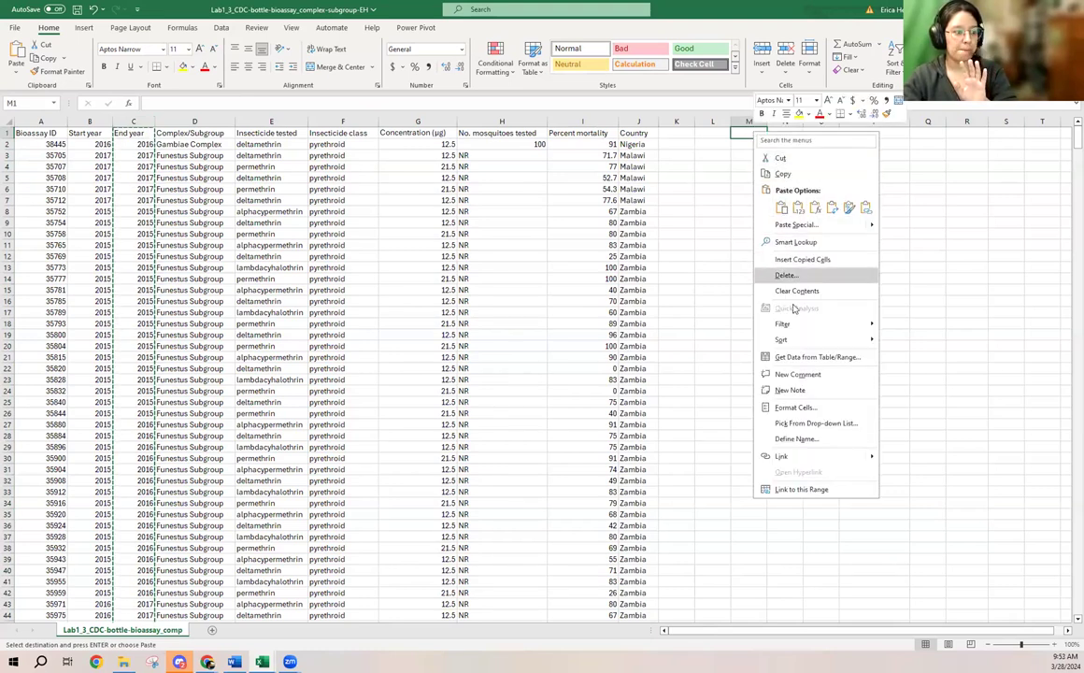
left_click(782, 206)
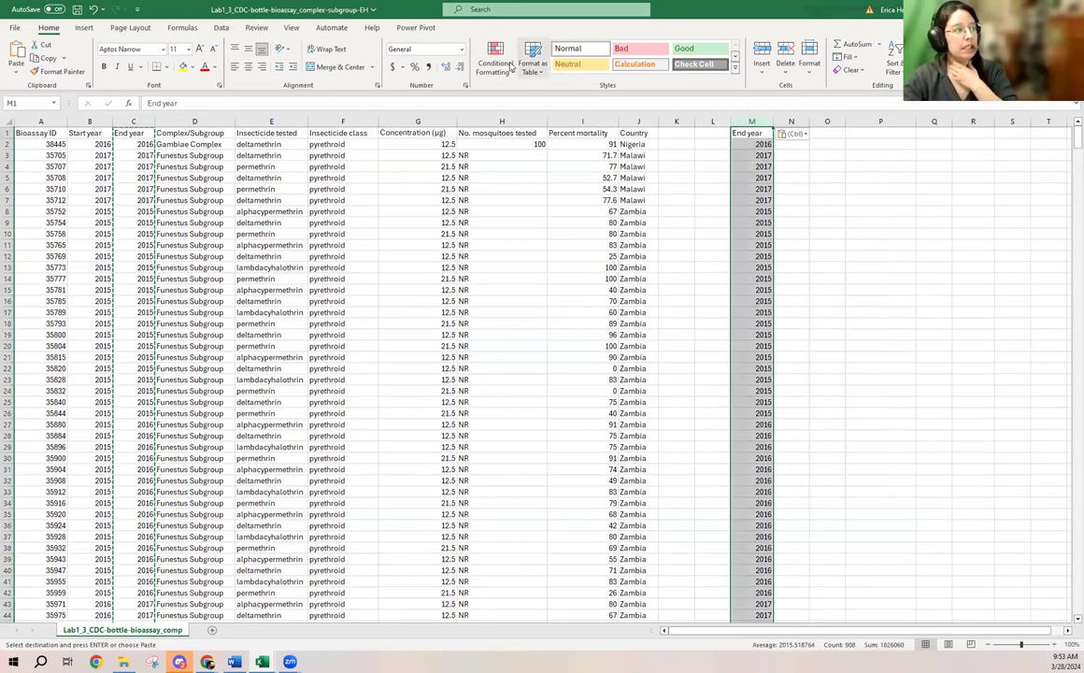
- Remove duplicates from the pasted End year column M, with the data having headers, and delete the NR entry in M11
left_click(222, 27)
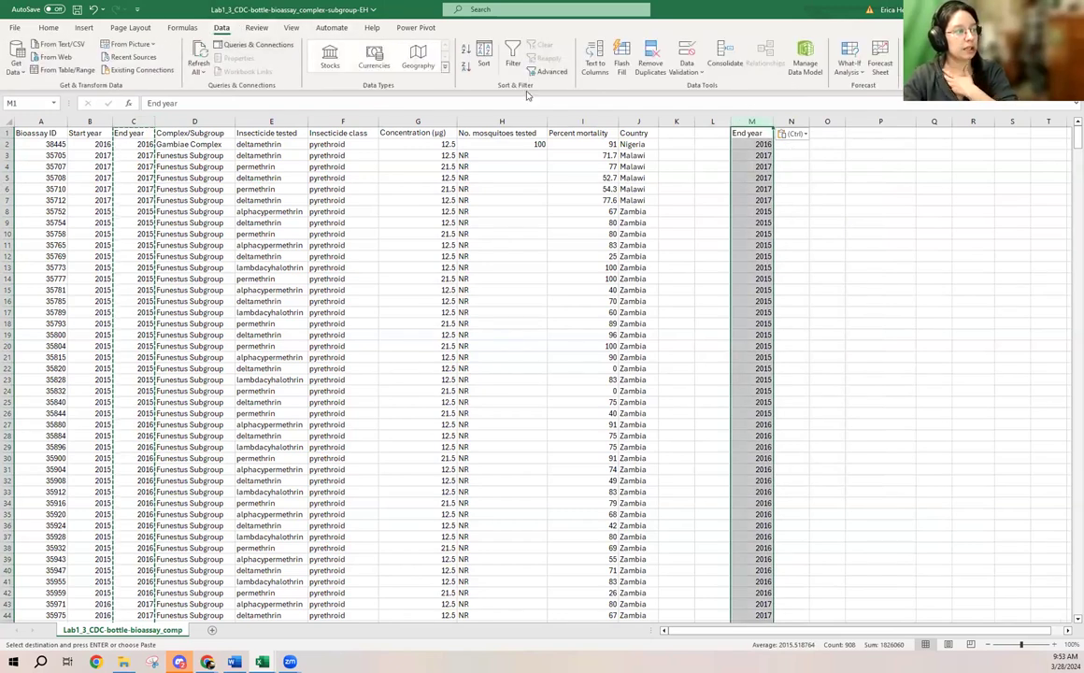
left_click(651, 58)
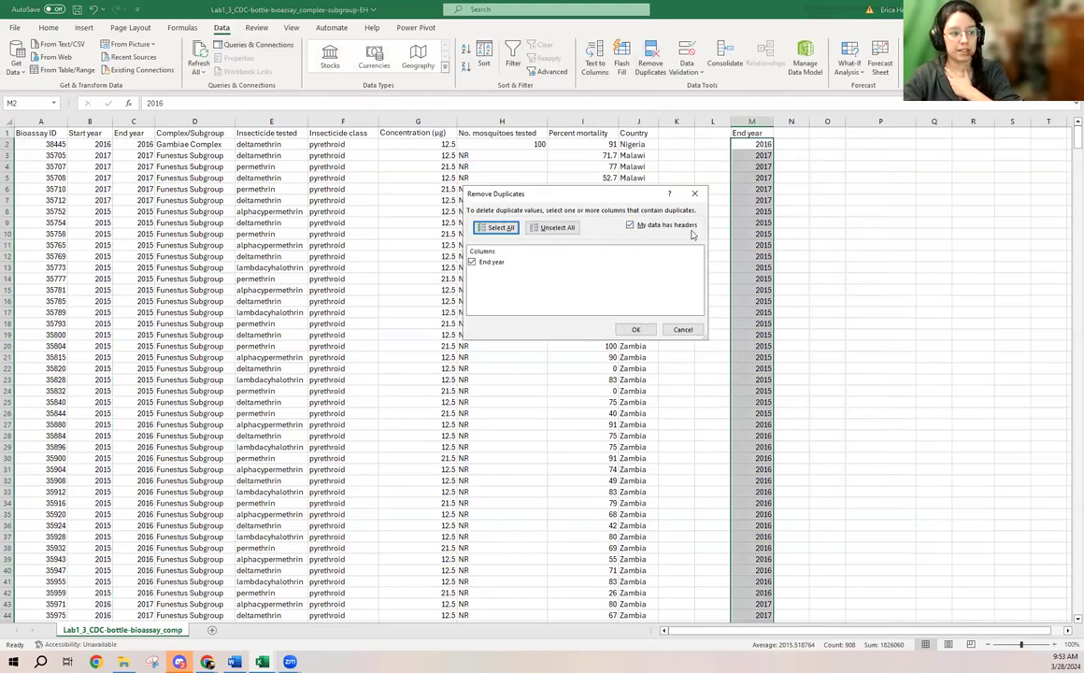
left_click(632, 330)
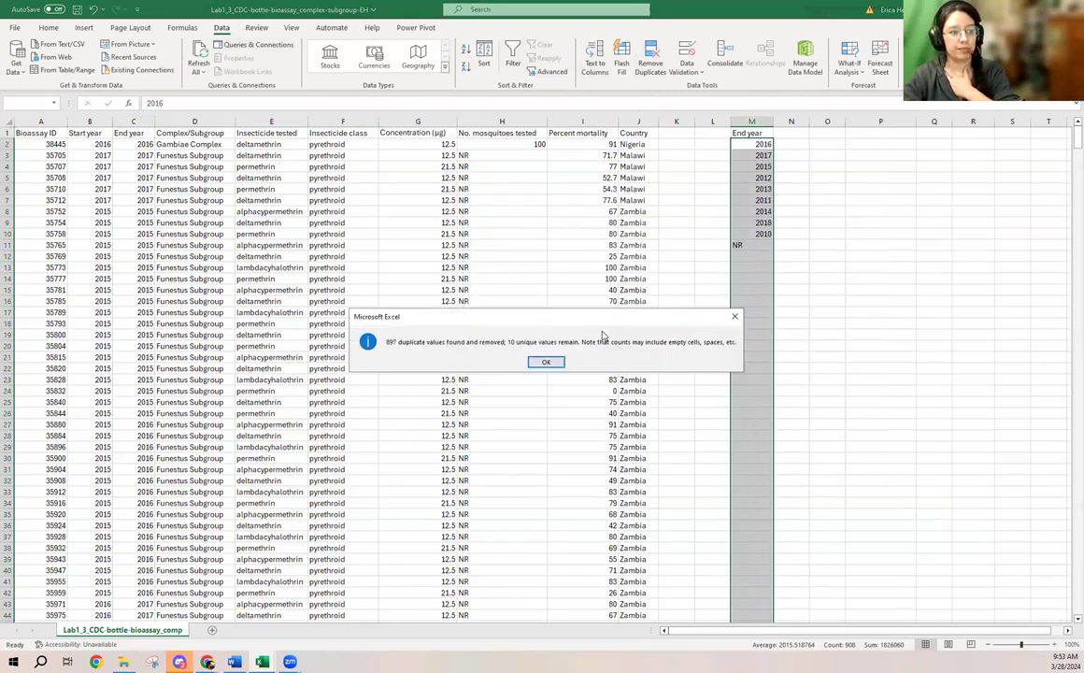
left_click(548, 362)
left_click(762, 245)
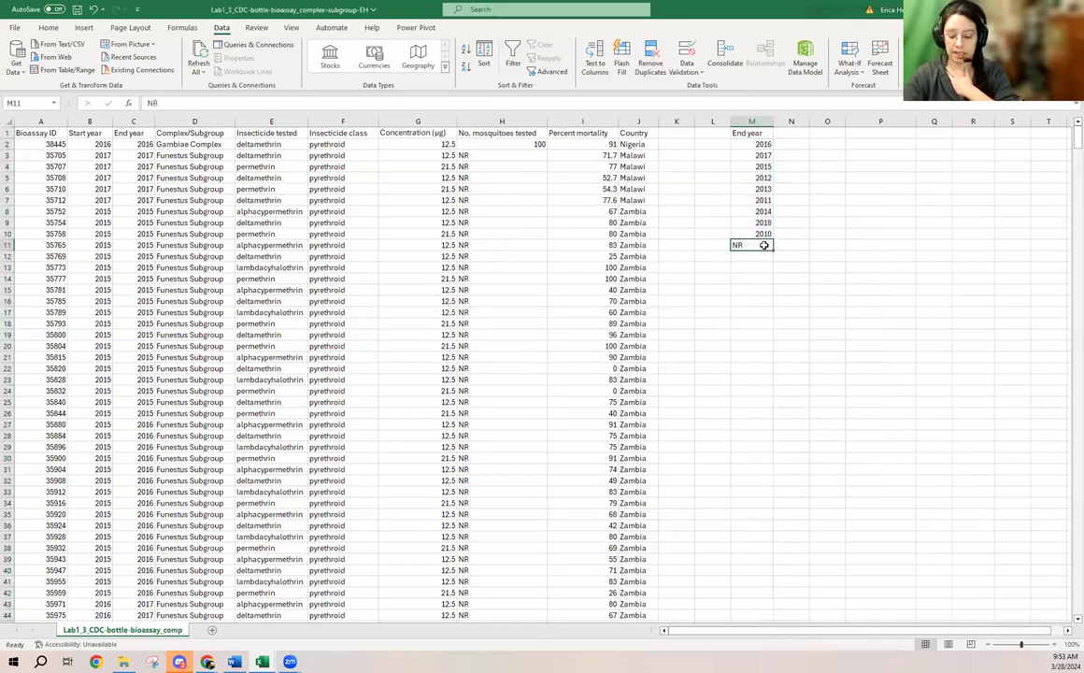
key("Delete")
- Sort the End year list in M1:M10 from smallest to largest, treating the first row as a header
left_click_drag(762, 133, 763, 233)
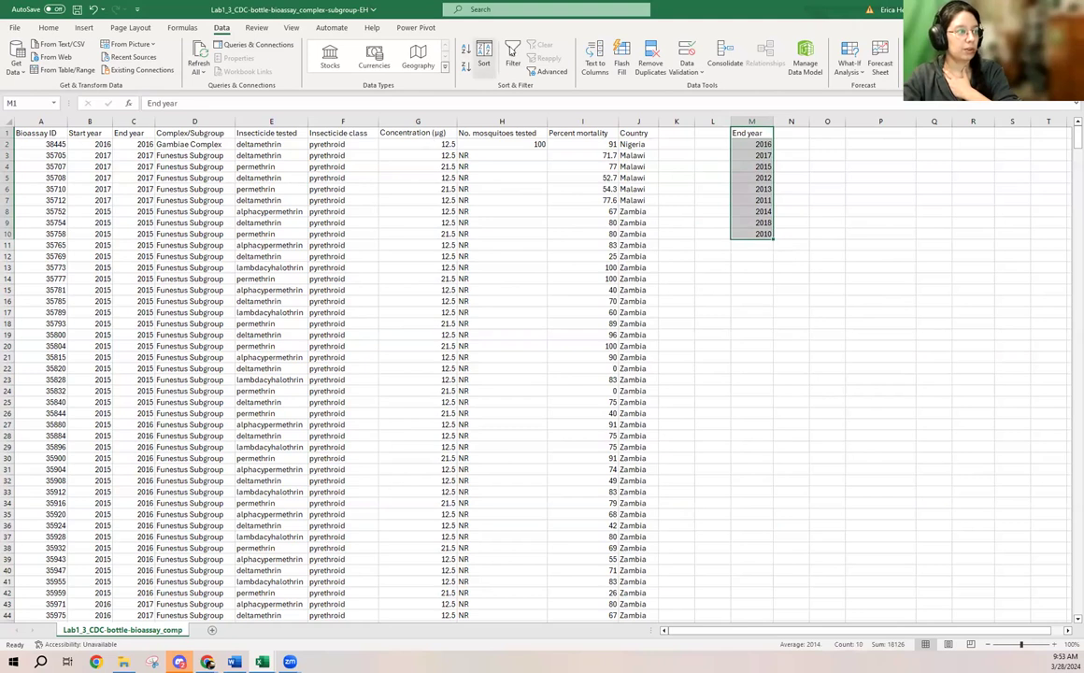
left_click(483, 54)
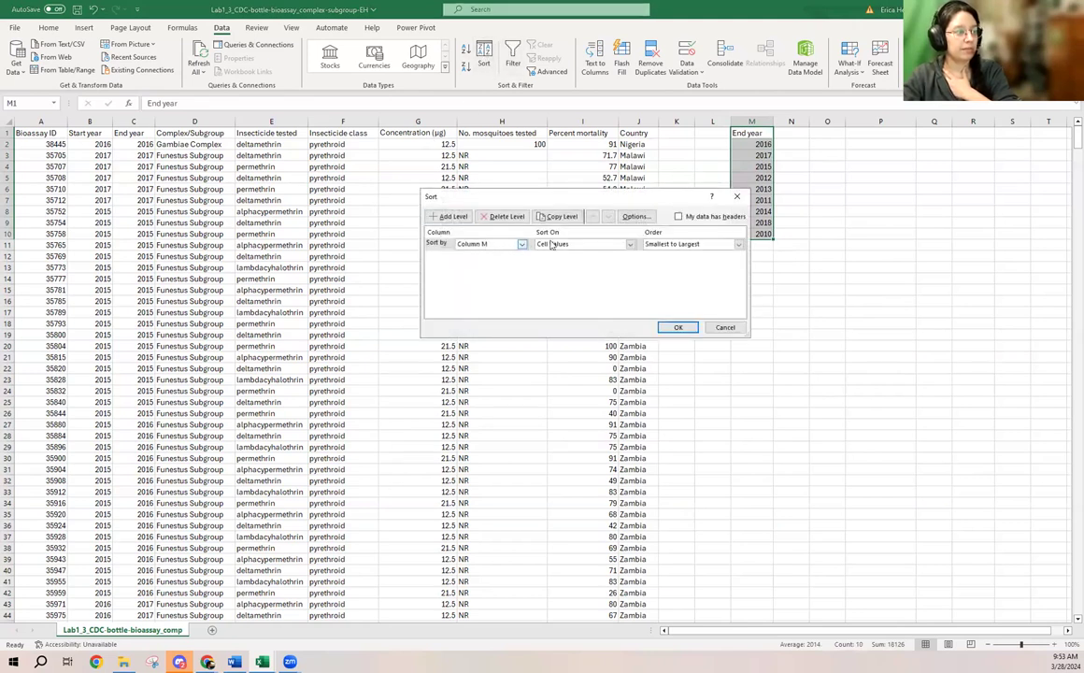
left_click(679, 216)
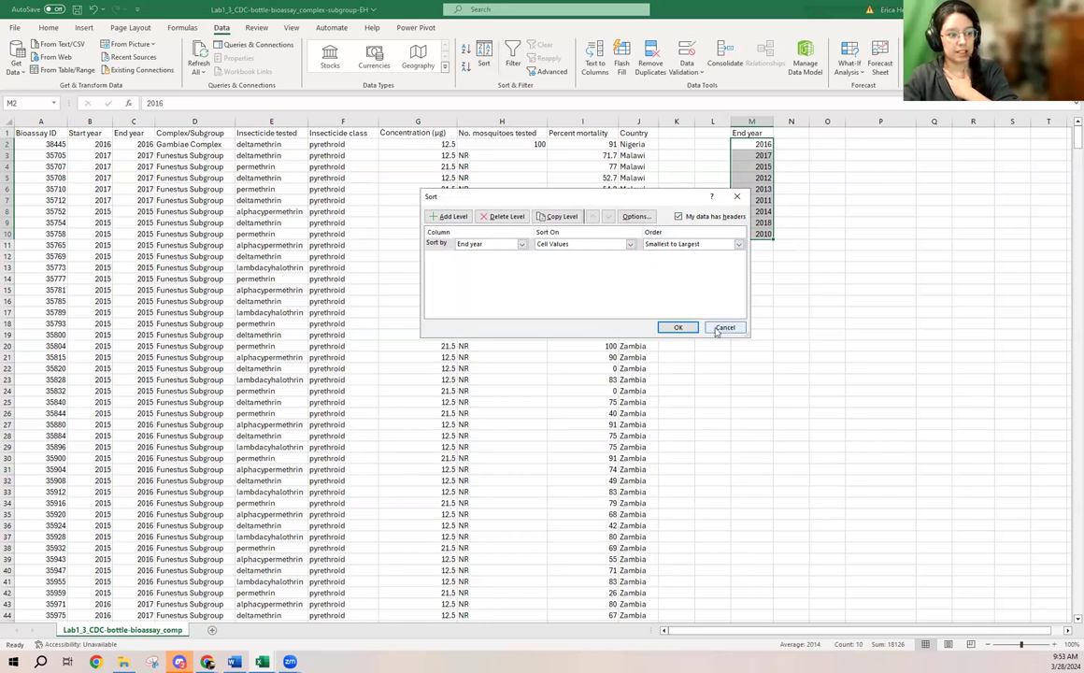
left_click(679, 328)
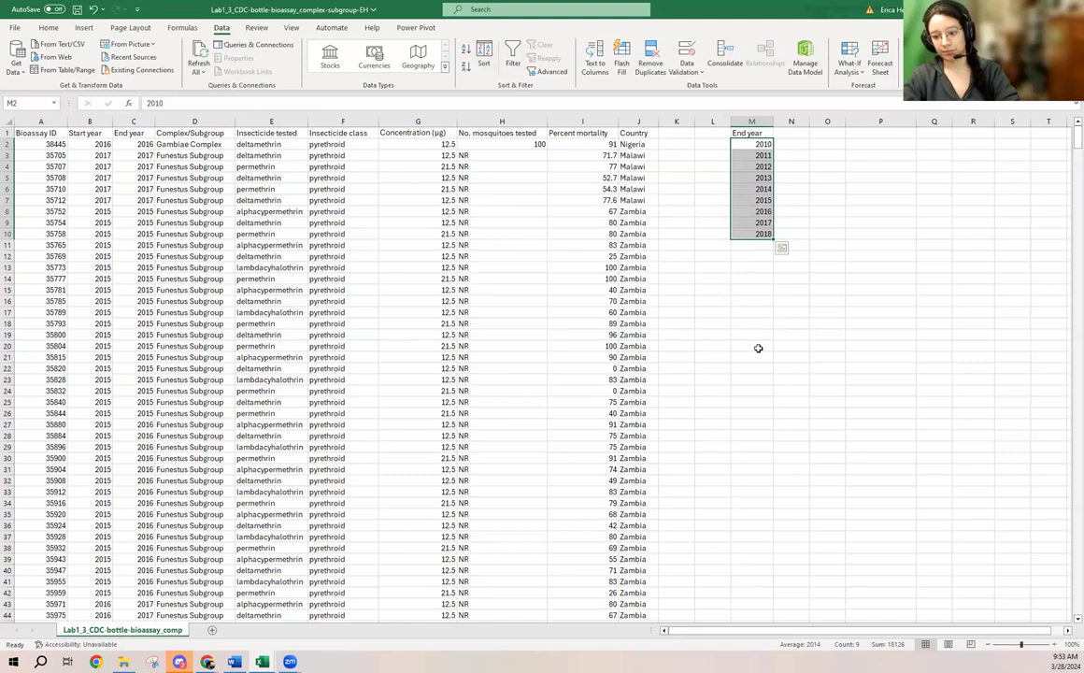
left_click(792, 356)
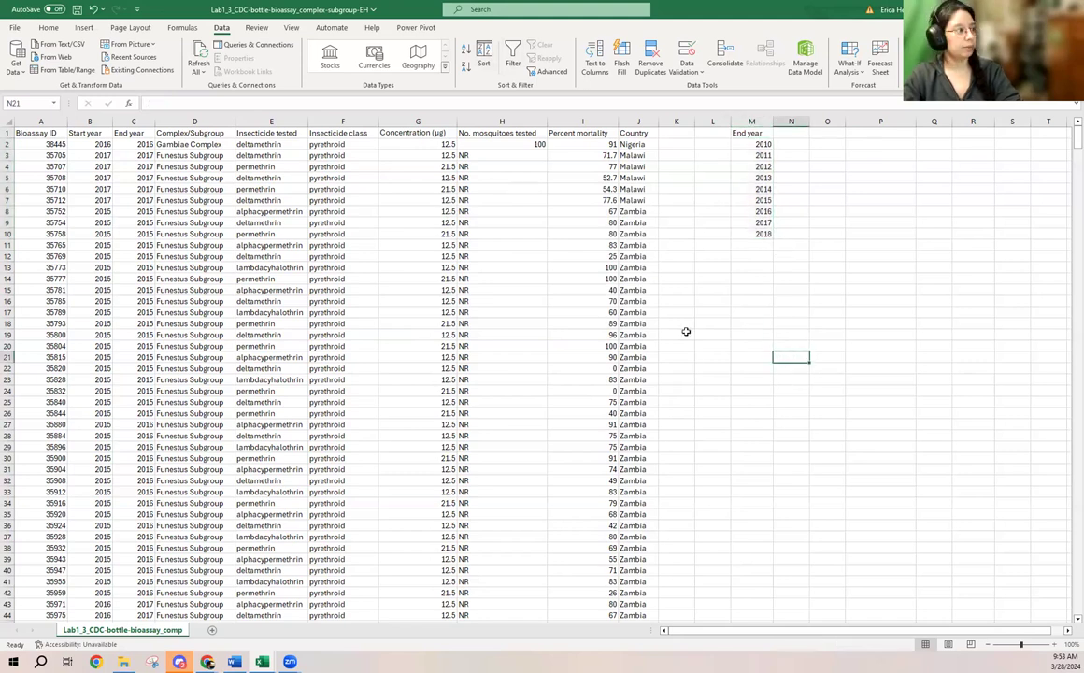
- Copy the whole Insecticide class column F and paste it as values into column P starting at P1
left_click(340, 121)
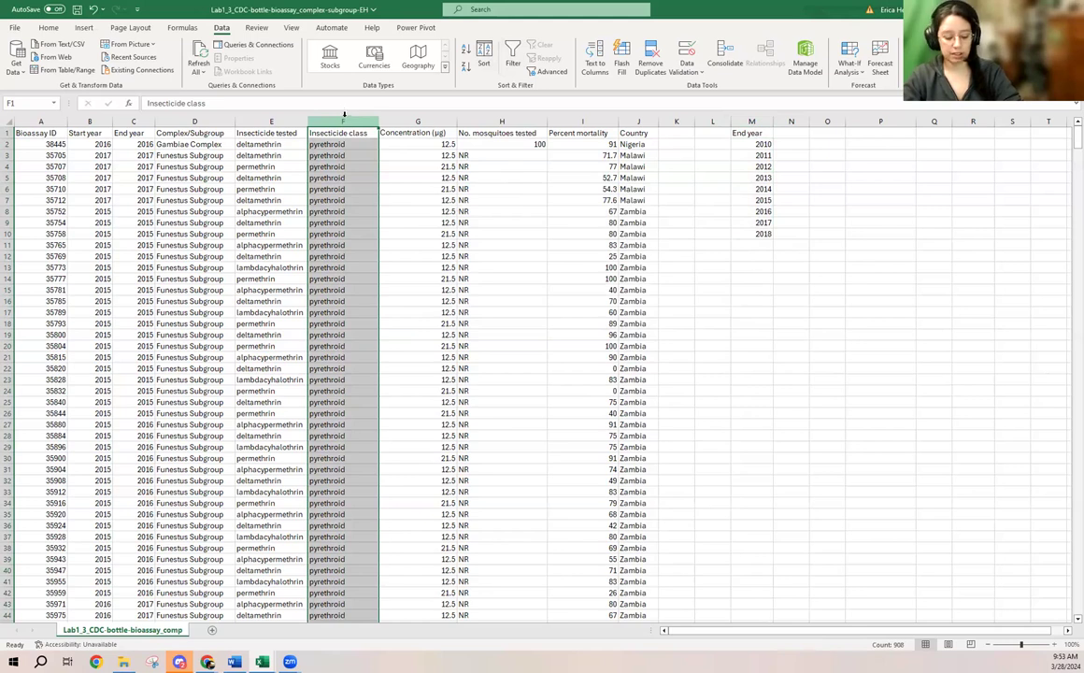
key("ctrl+c")
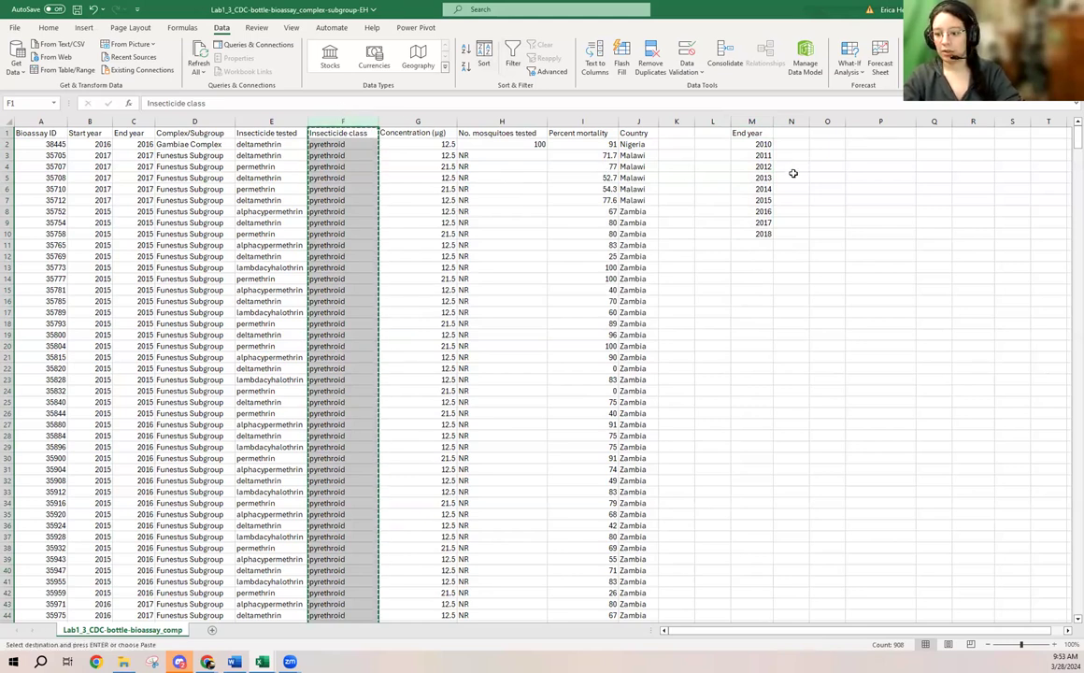
left_click(877, 134)
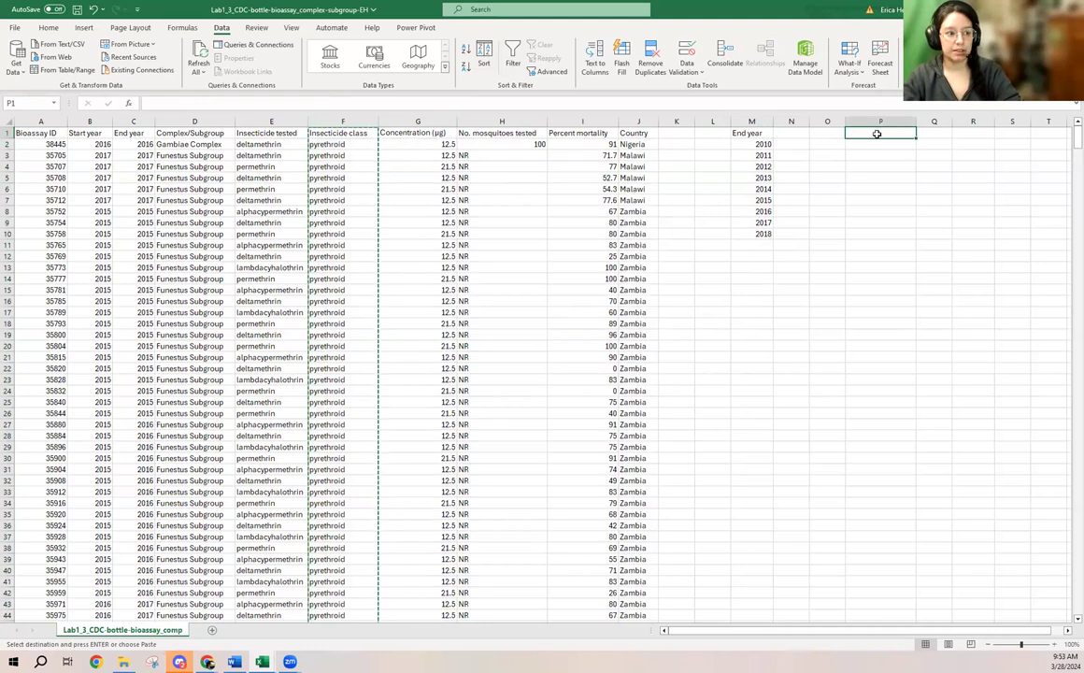
right_click(877, 134)
left_click(923, 214)
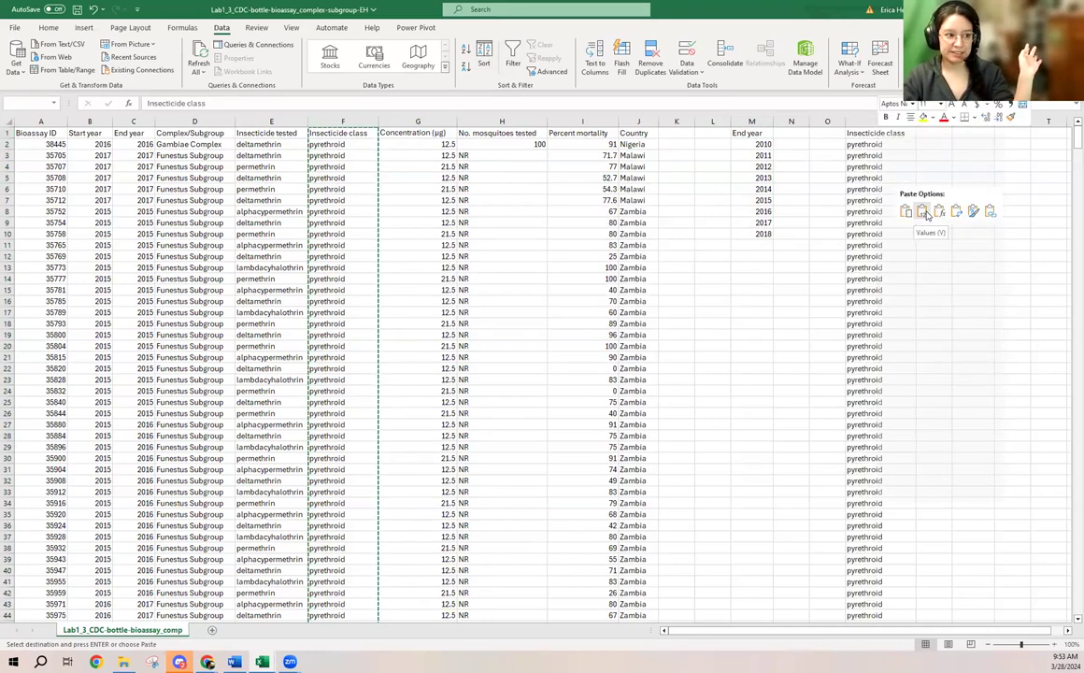
left_click(922, 214)
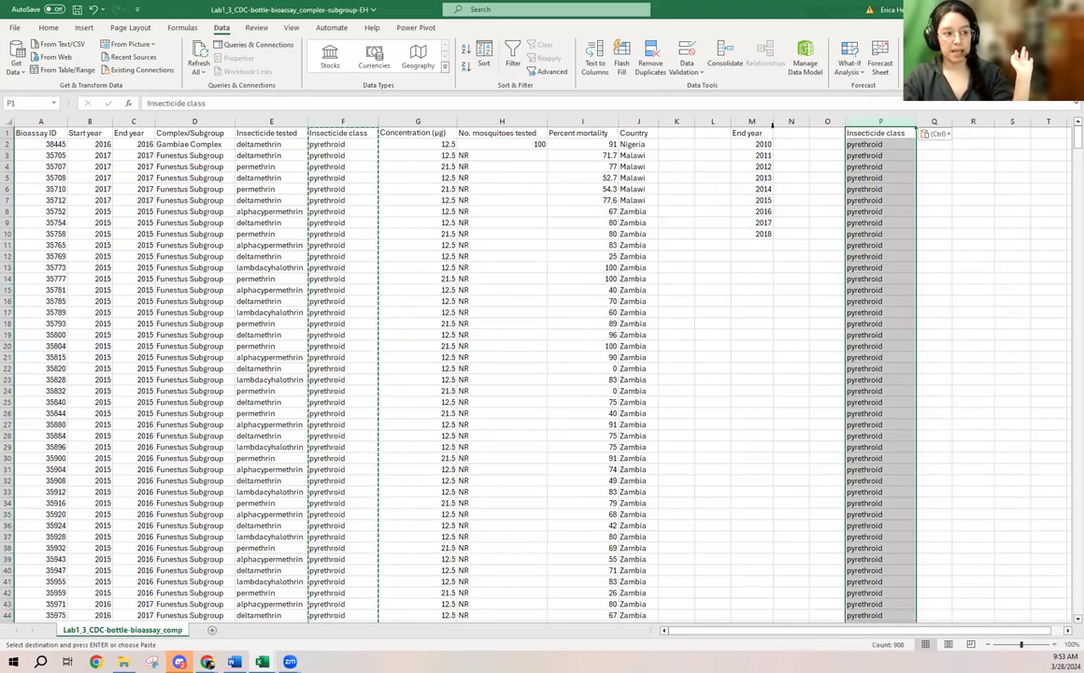
- Remove duplicates from the pasted Insecticide class column P, with the data having headers
left_click(652, 62)
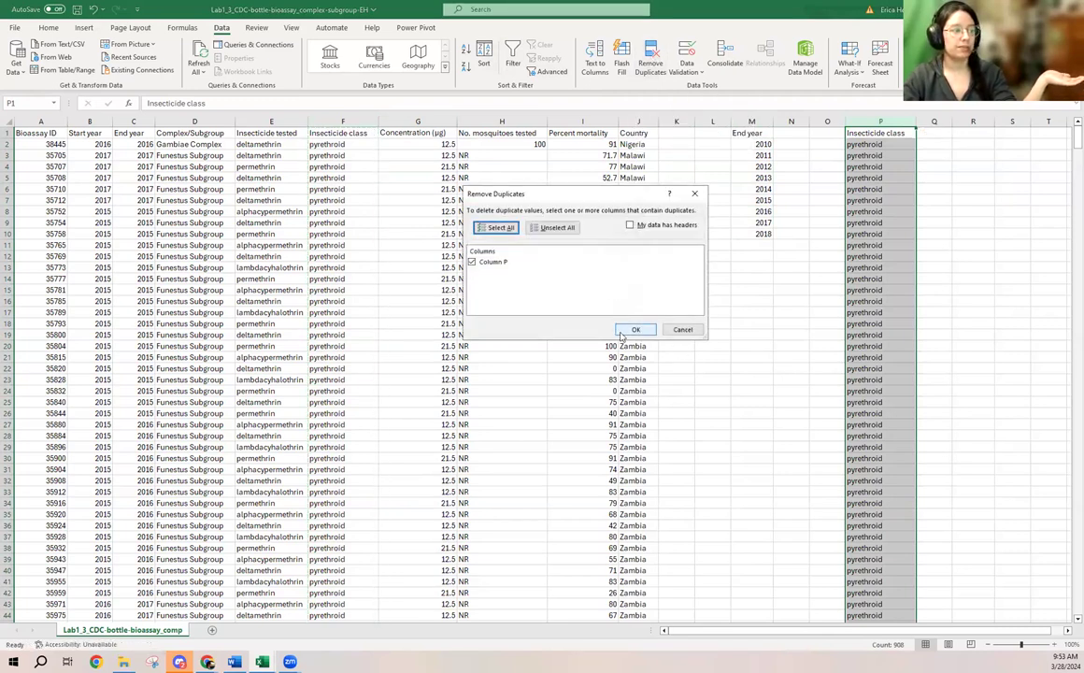
left_click(630, 224)
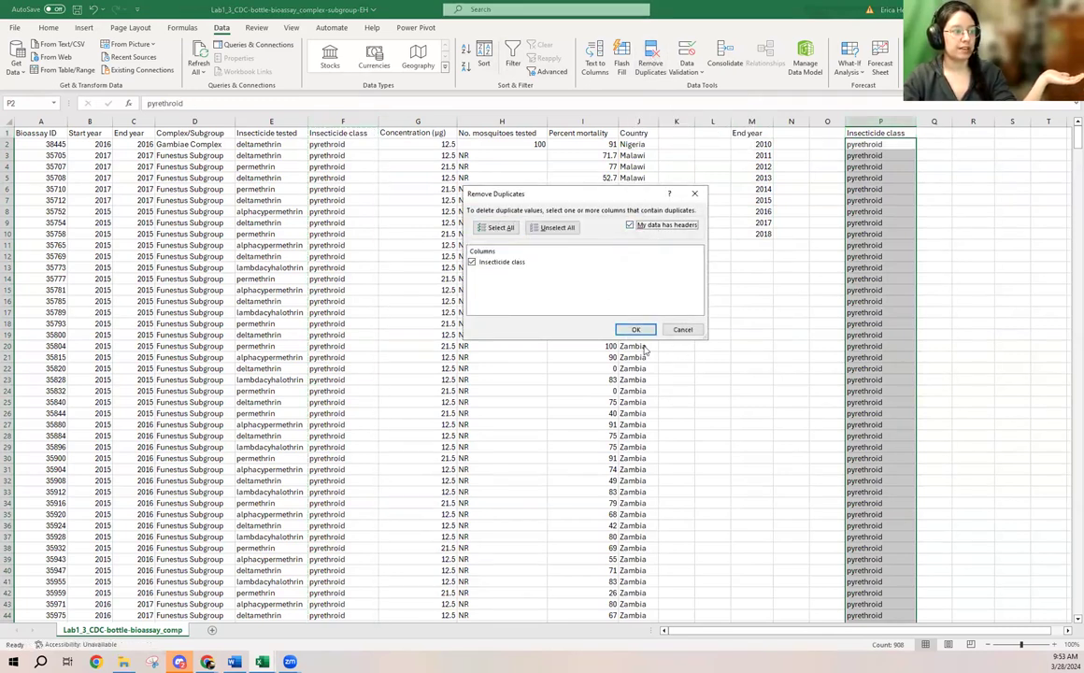
left_click(631, 329)
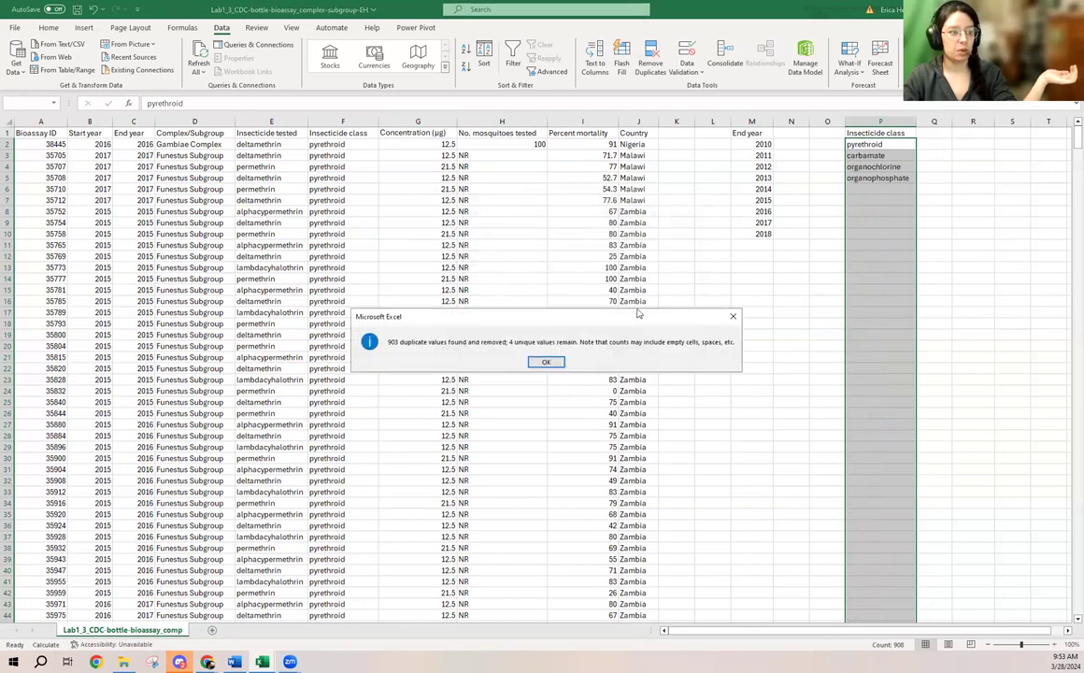
left_click(549, 363)
left_click(883, 176)
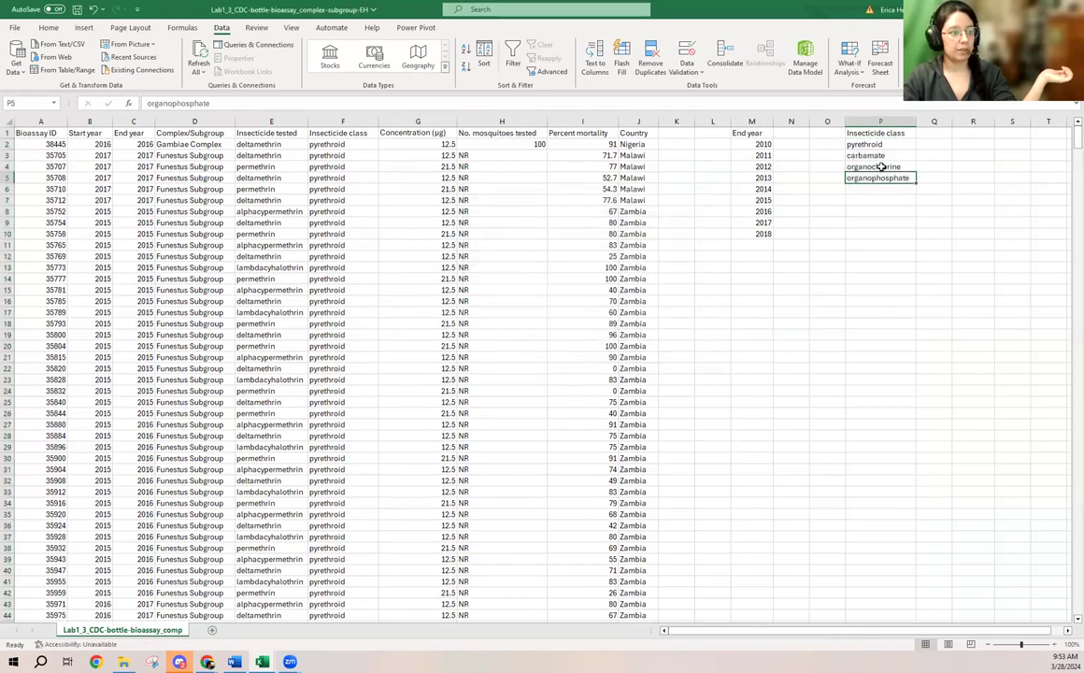
left_click(880, 146)
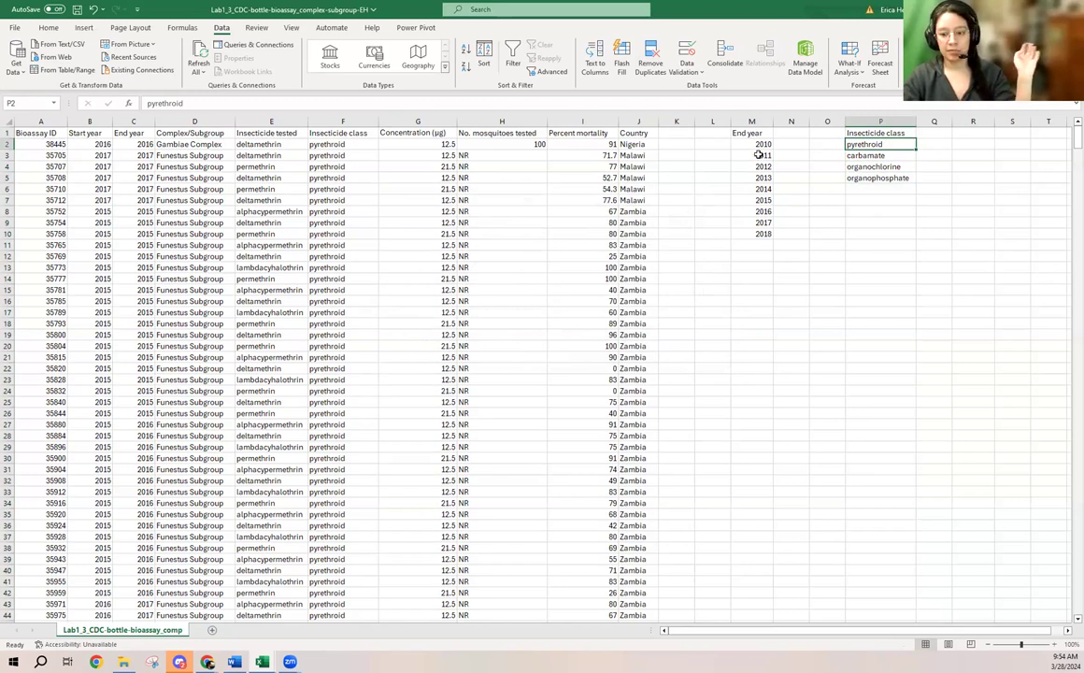
- Copy the sorted years in M2:M10 and paste them transposed as column headings starting at Q1
left_click_drag(763, 144, 764, 233)
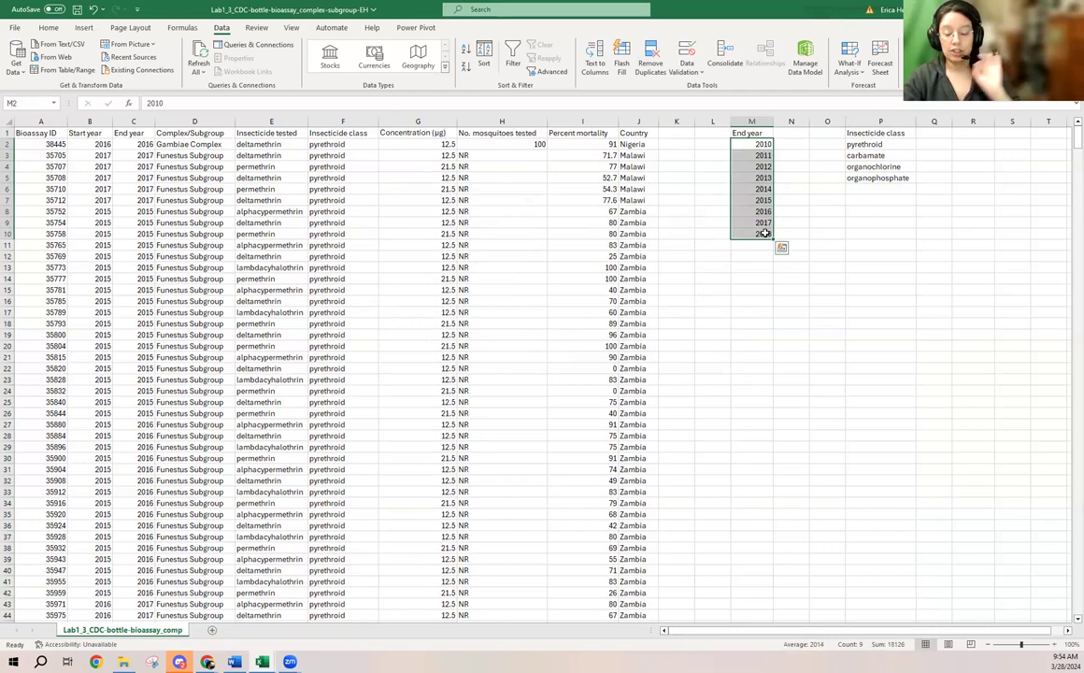
right_click(754, 155)
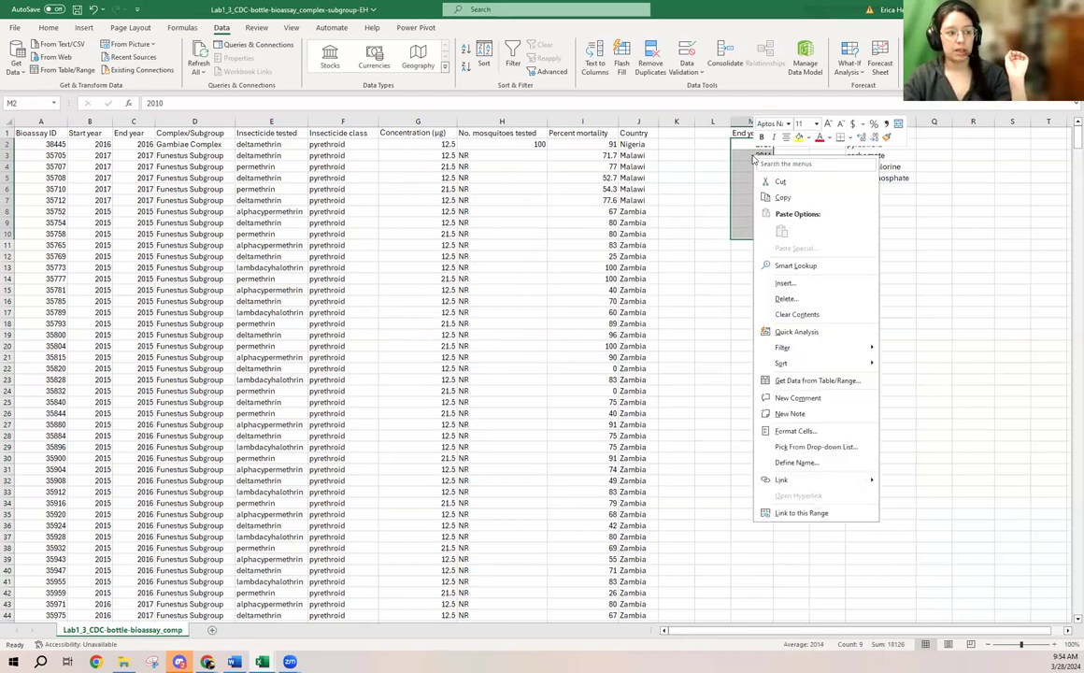
left_click(782, 198)
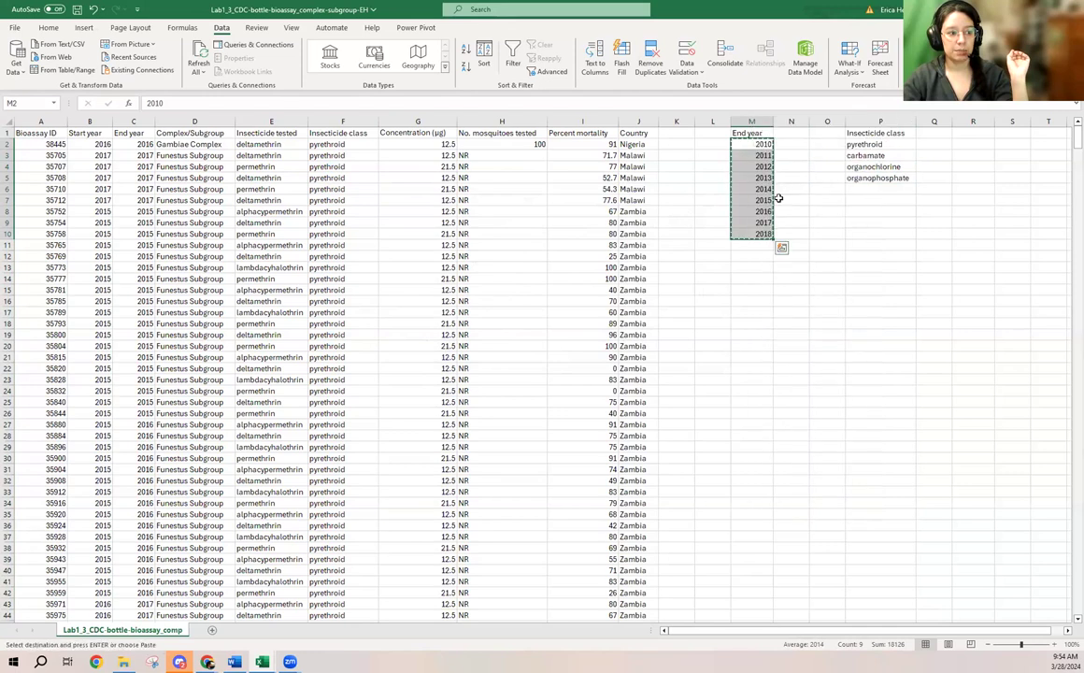
left_click(934, 133)
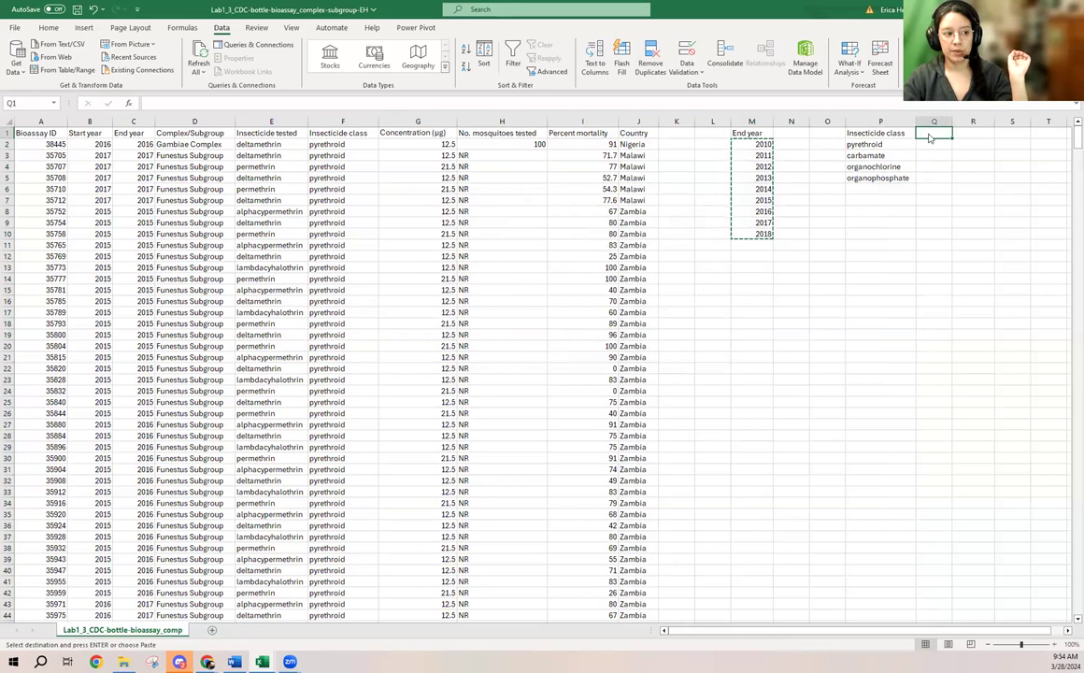
right_click(930, 137)
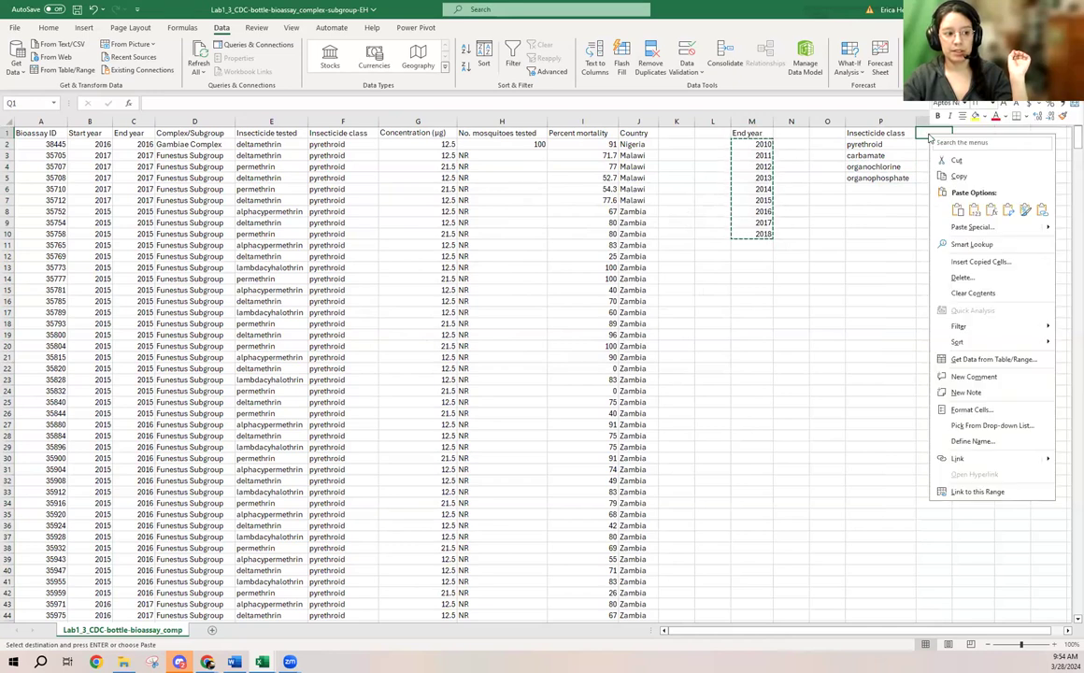
left_click(1008, 213)
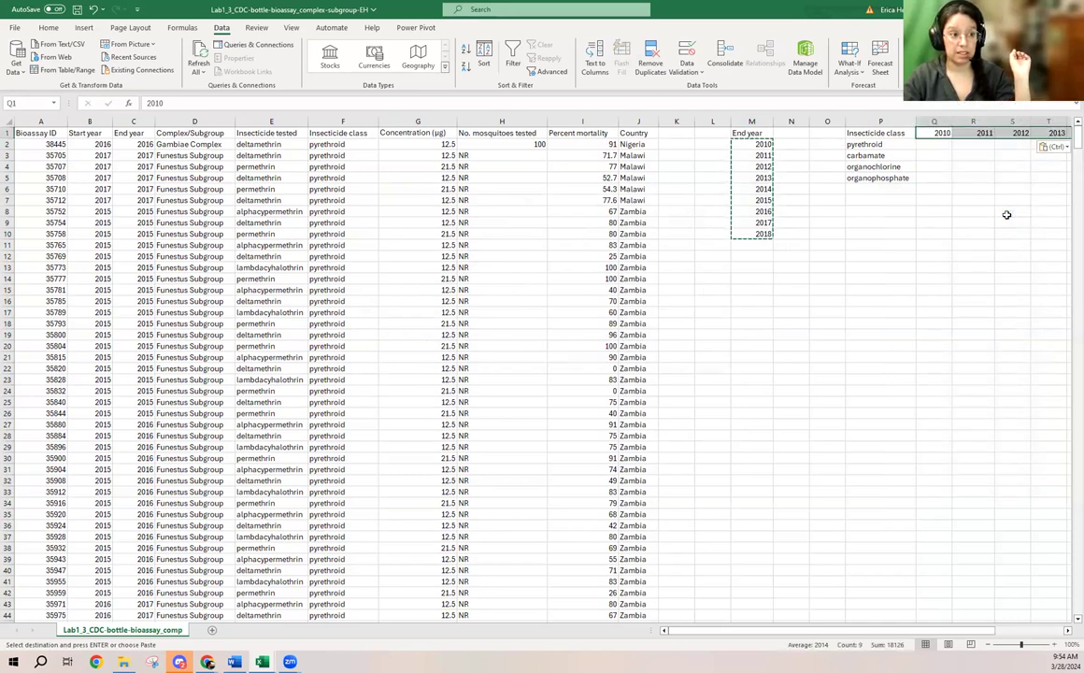
left_click_drag(853, 634, 924, 634)
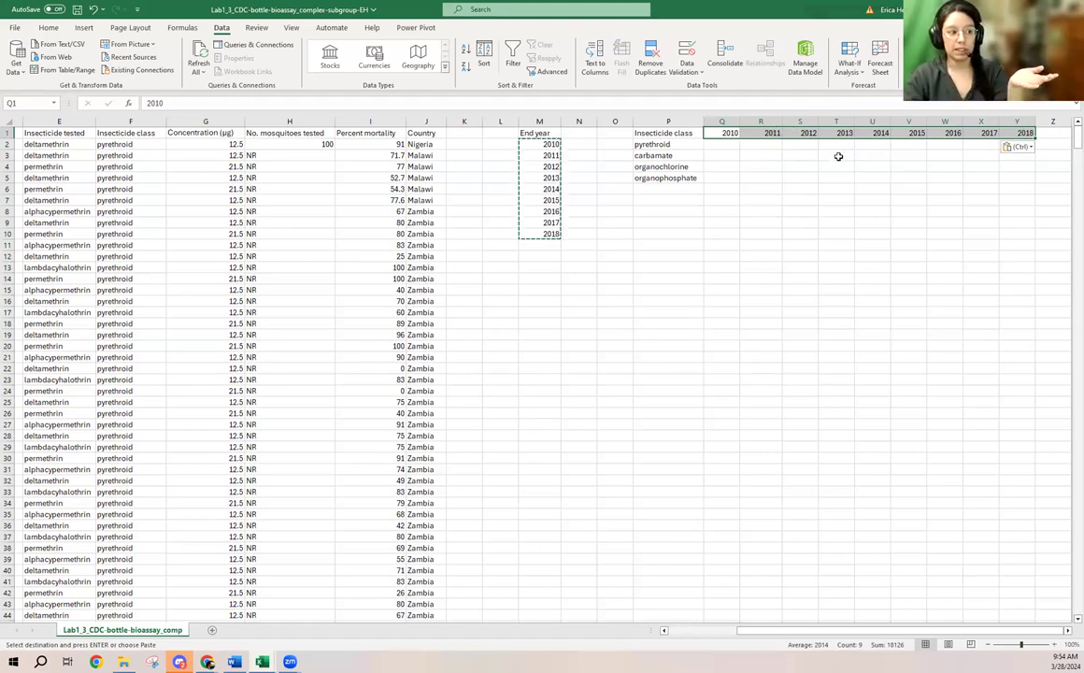
- Start an AVERAGEIFS formula in Q2 that averages Percent mortality I:I where Insecticide class F:F matches P2
left_click(733, 147)
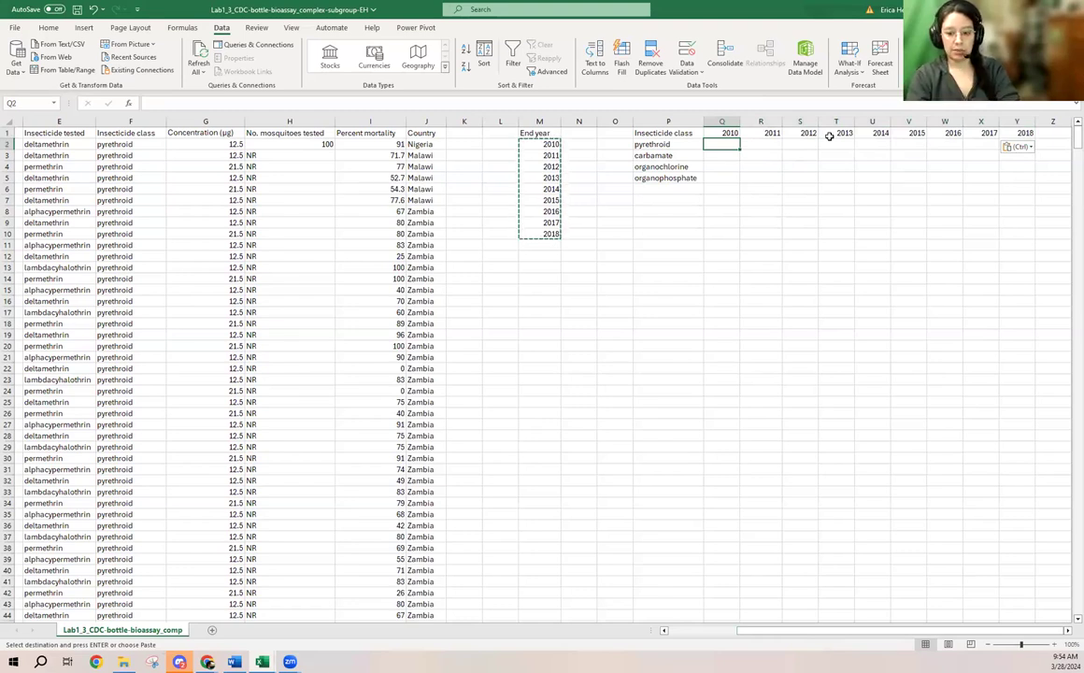
type("=")
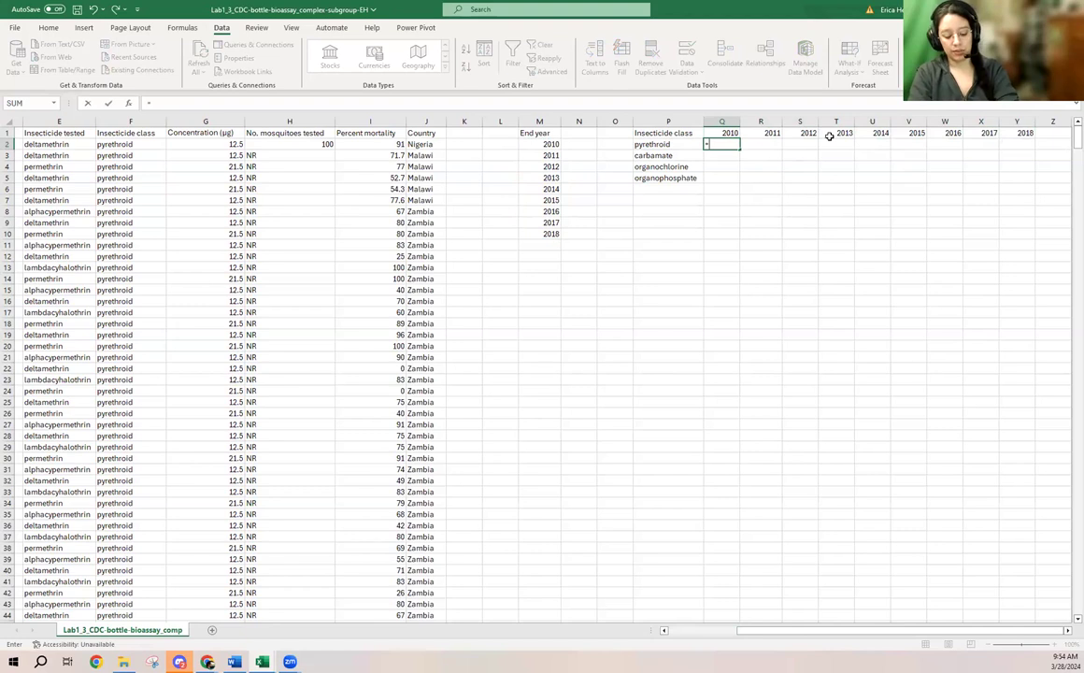
type("averageifs")
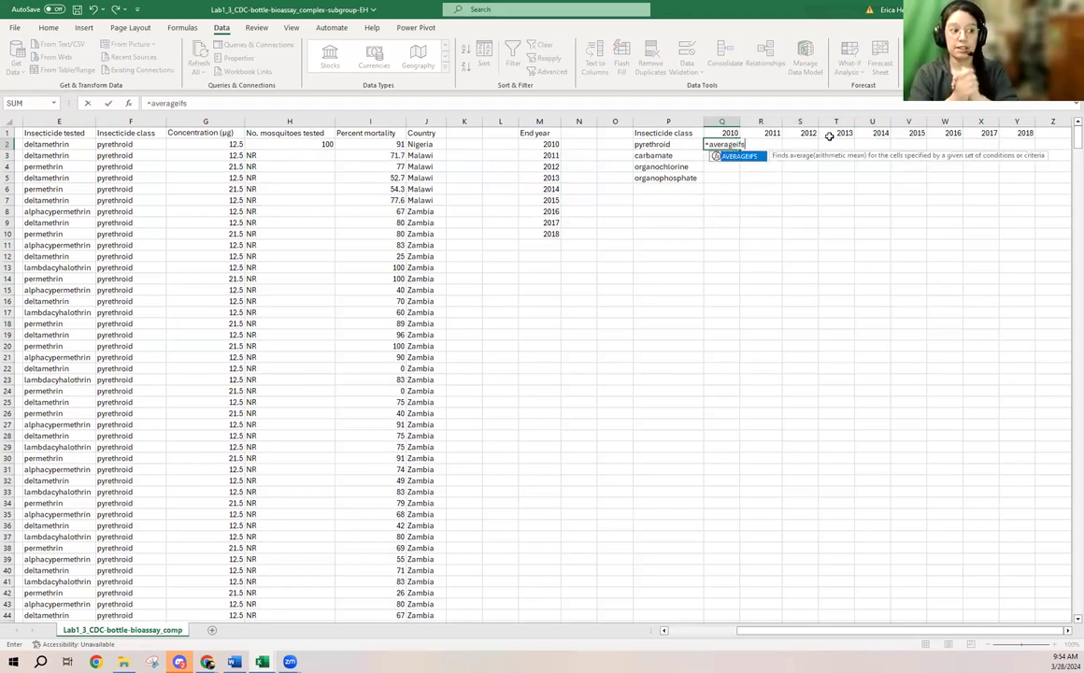
type("(")
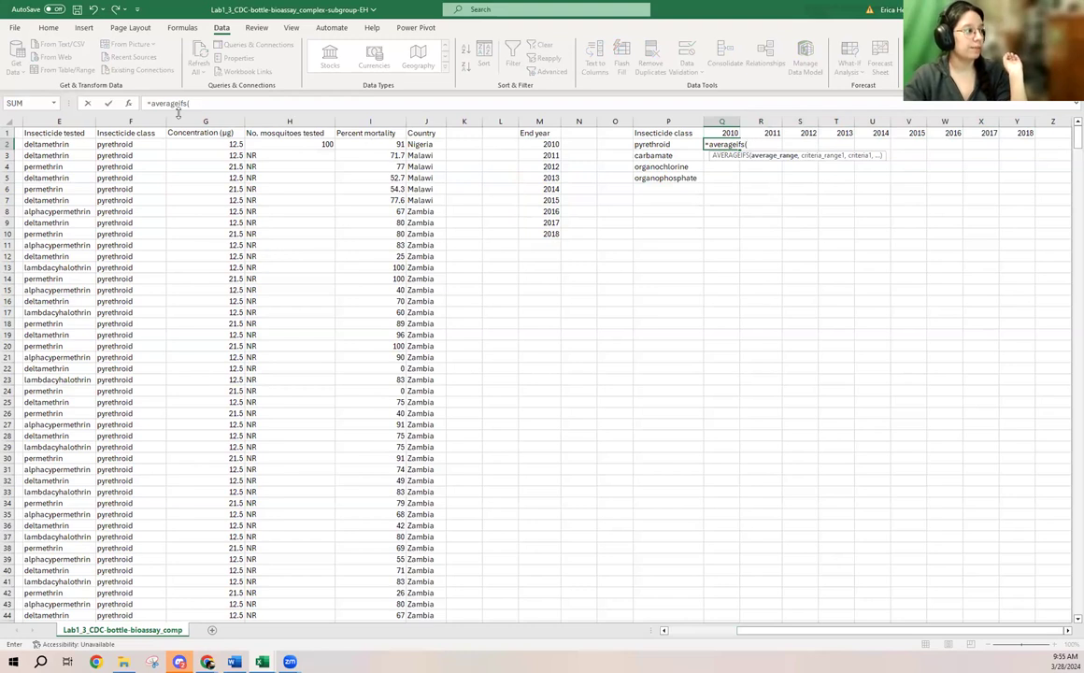
left_click(377, 120)
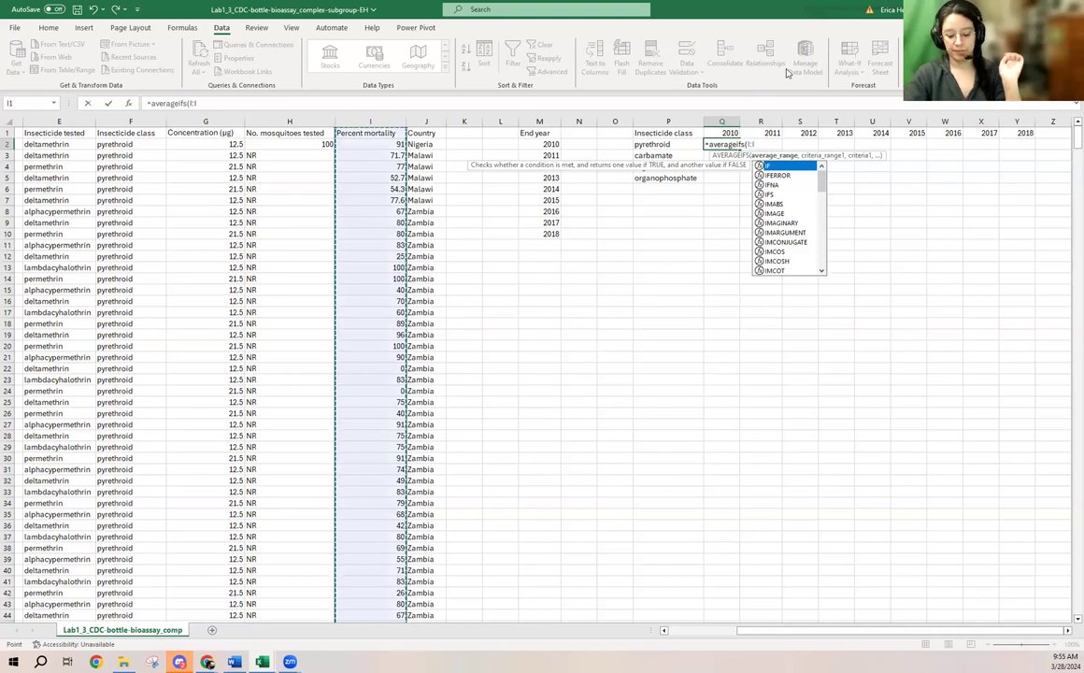
type(",")
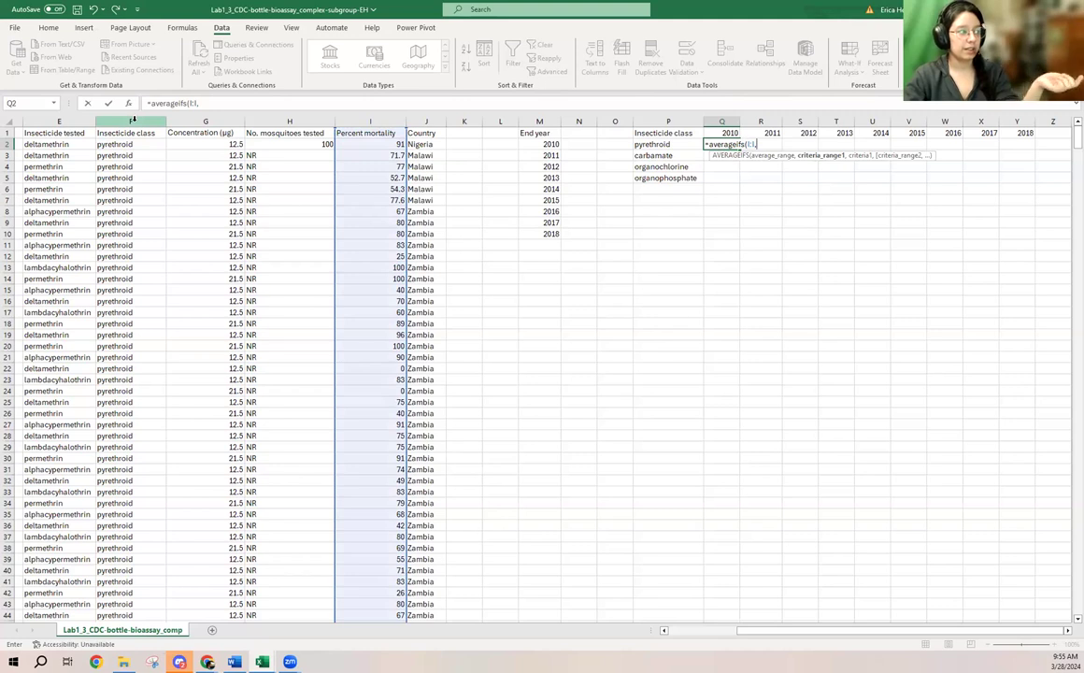
left_click(132, 121)
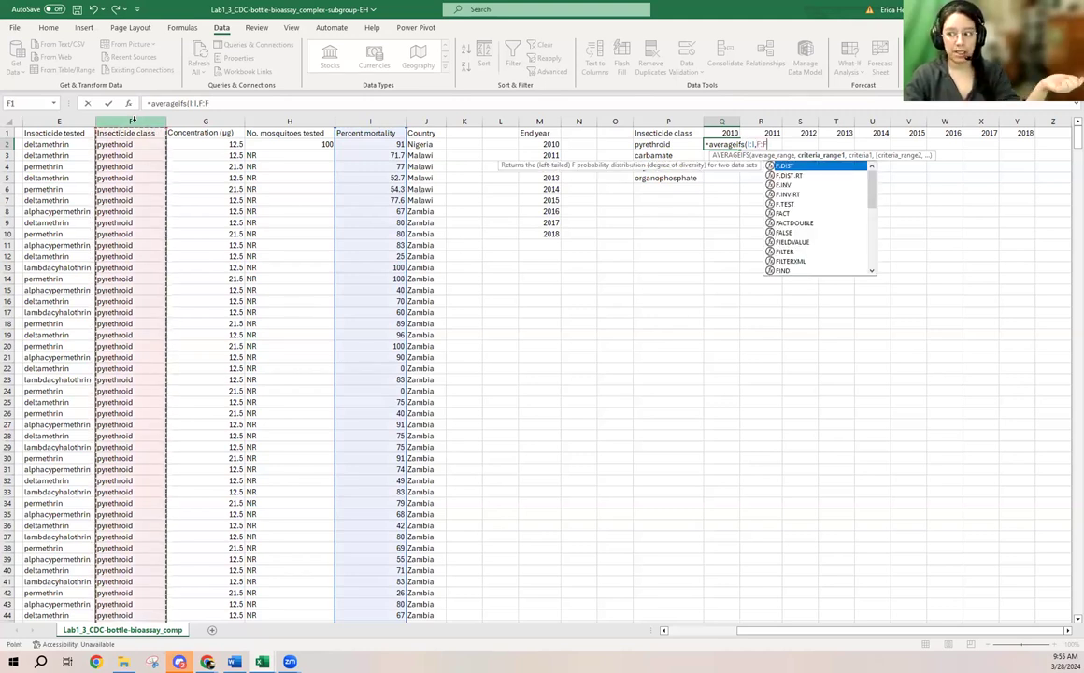
type(",")
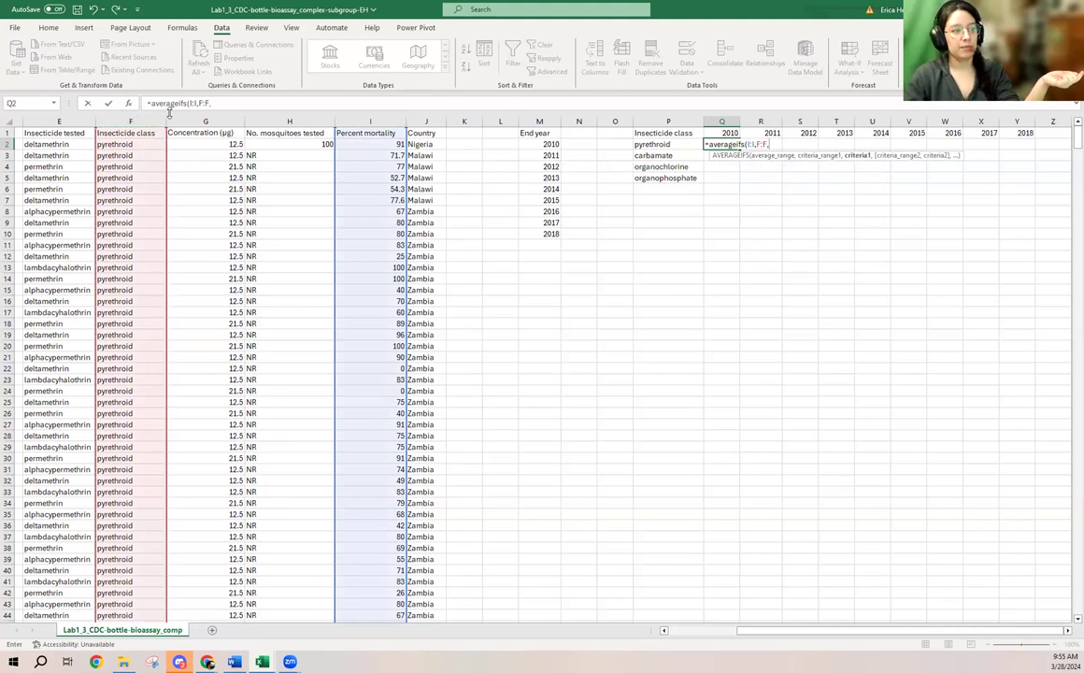
left_click(671, 145)
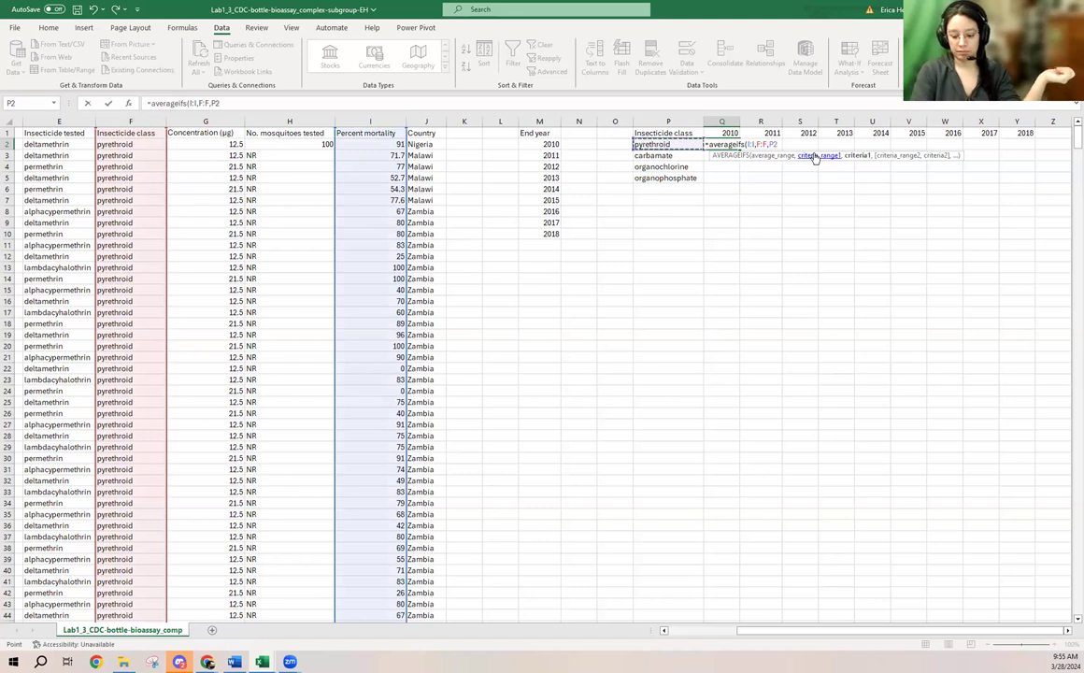
- Add End year C:C matching Q1 as the second criterion and complete the formula as =AVERAGEIFS(I:I,F:F,P2,C:C,Q1)
type(",")
left_click_drag(810, 631, 697, 630)
left_click(135, 121)
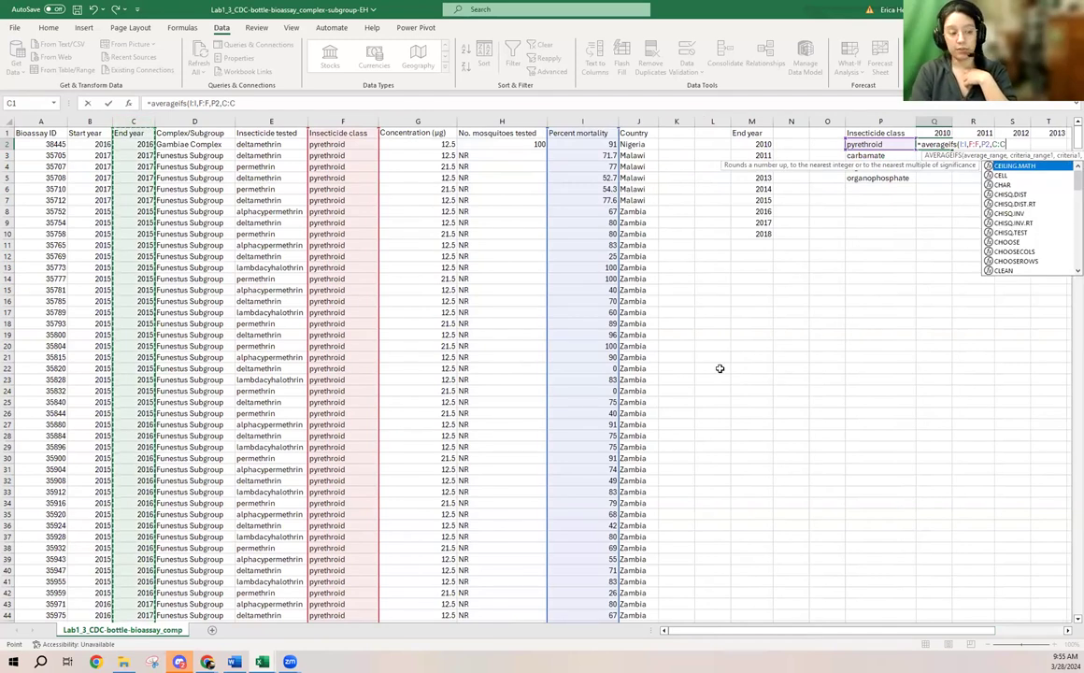
type(",")
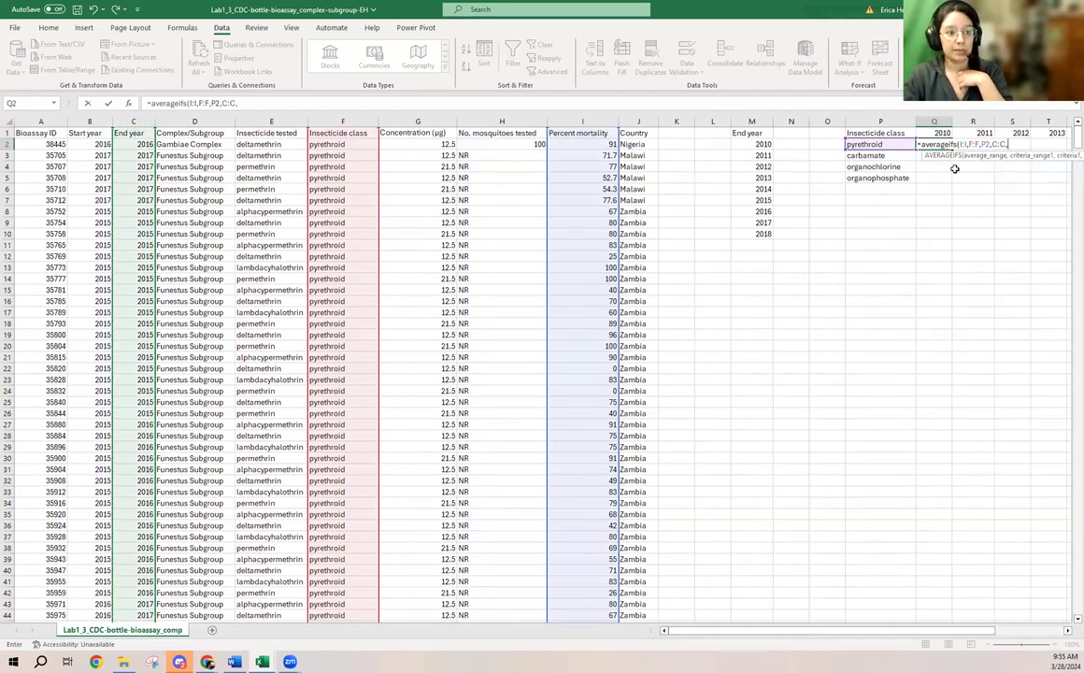
left_click(937, 131)
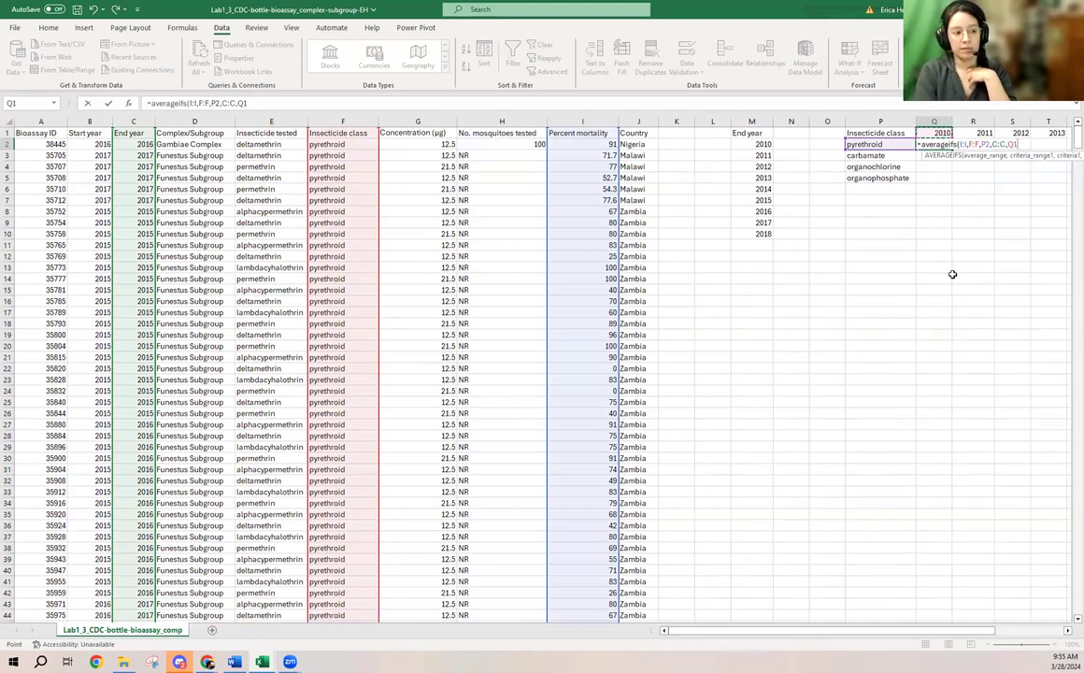
type(")")
key("ctrl+Return")
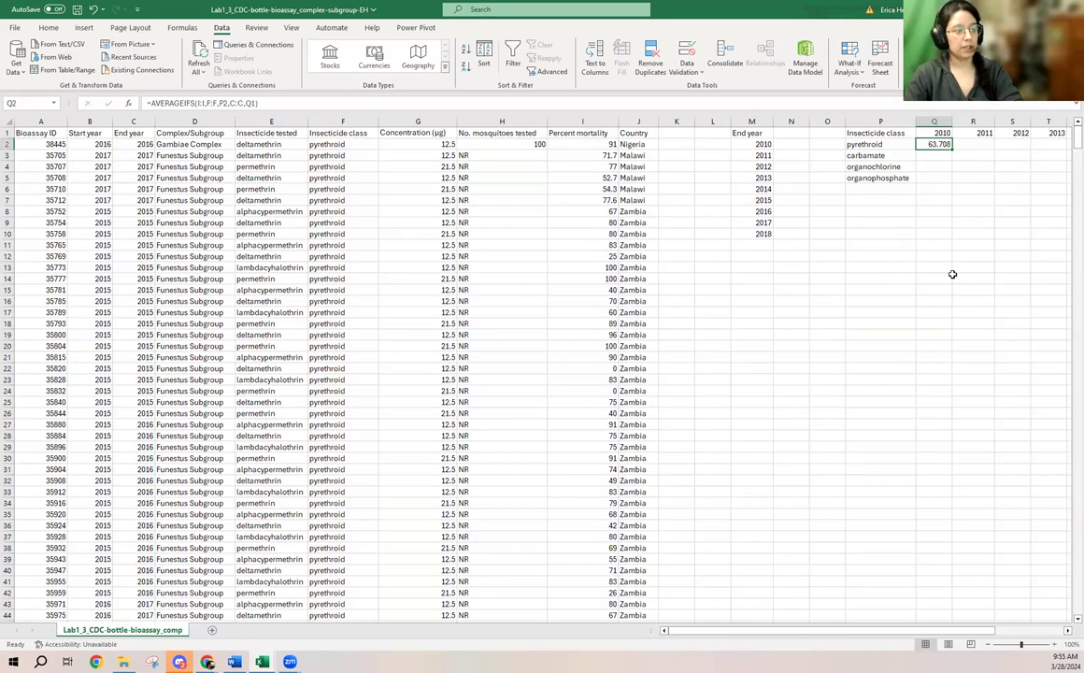
- Try to fill the Q2 formula across the year columns through Y2, and undo the fill
left_click(1069, 630)
left_click_drag(738, 149, 1034, 151)
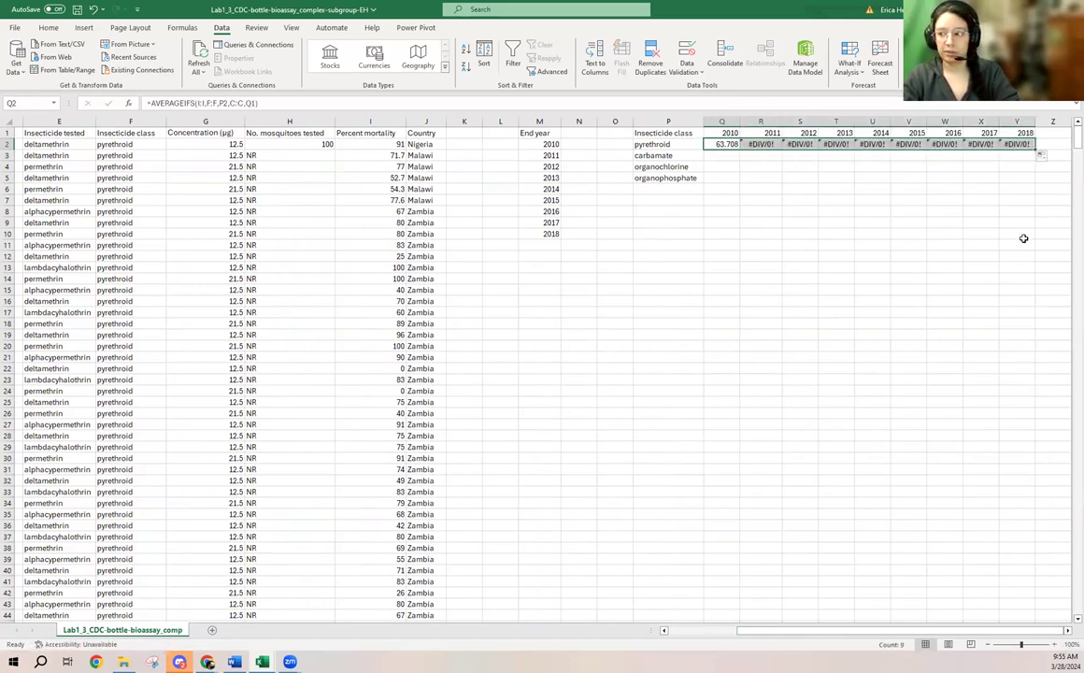
key("ctrl+z")
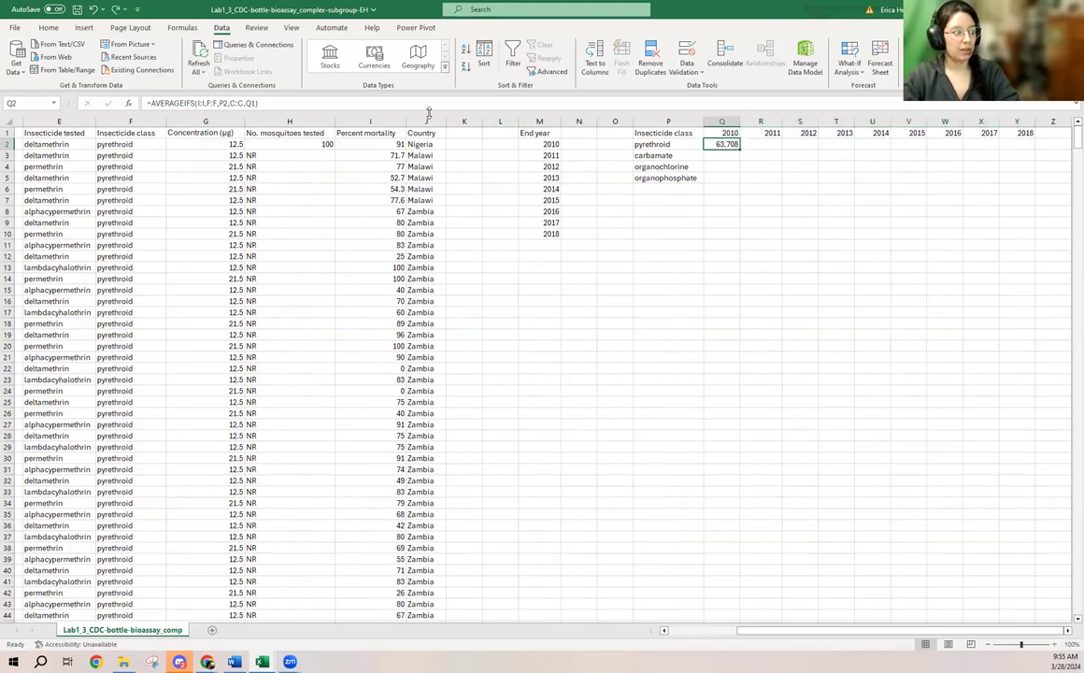
- Make the first two column ranges in the Q2 AVERAGEIFS formula absolute, as $I:$I and $F:$F
left_click(197, 102)
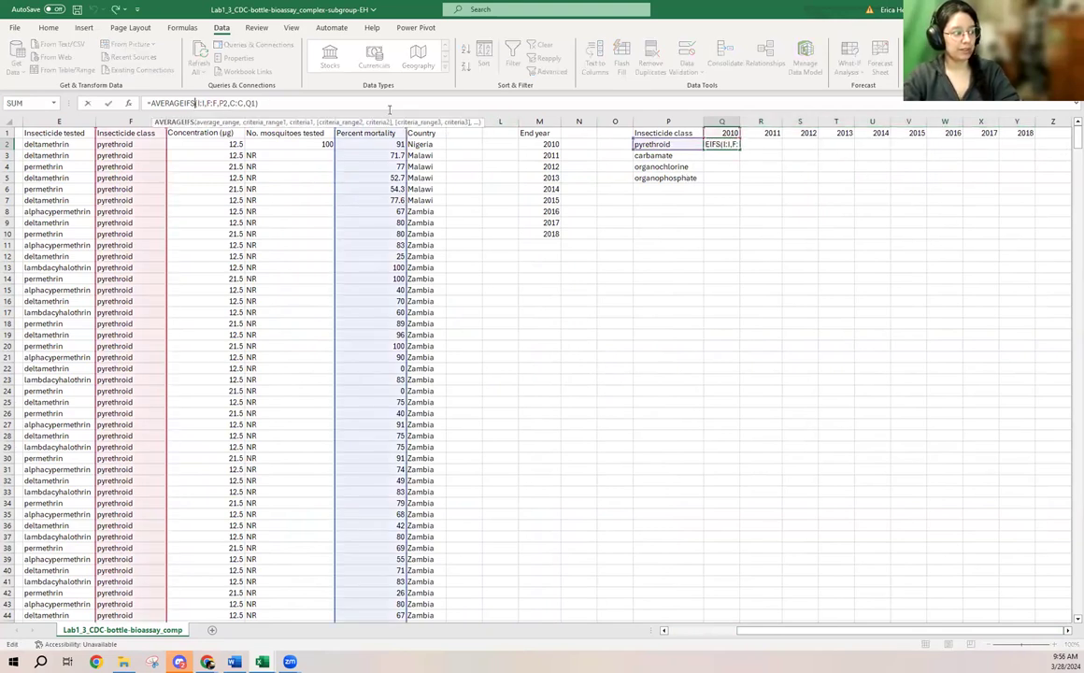
key("Right")
type("$I:")
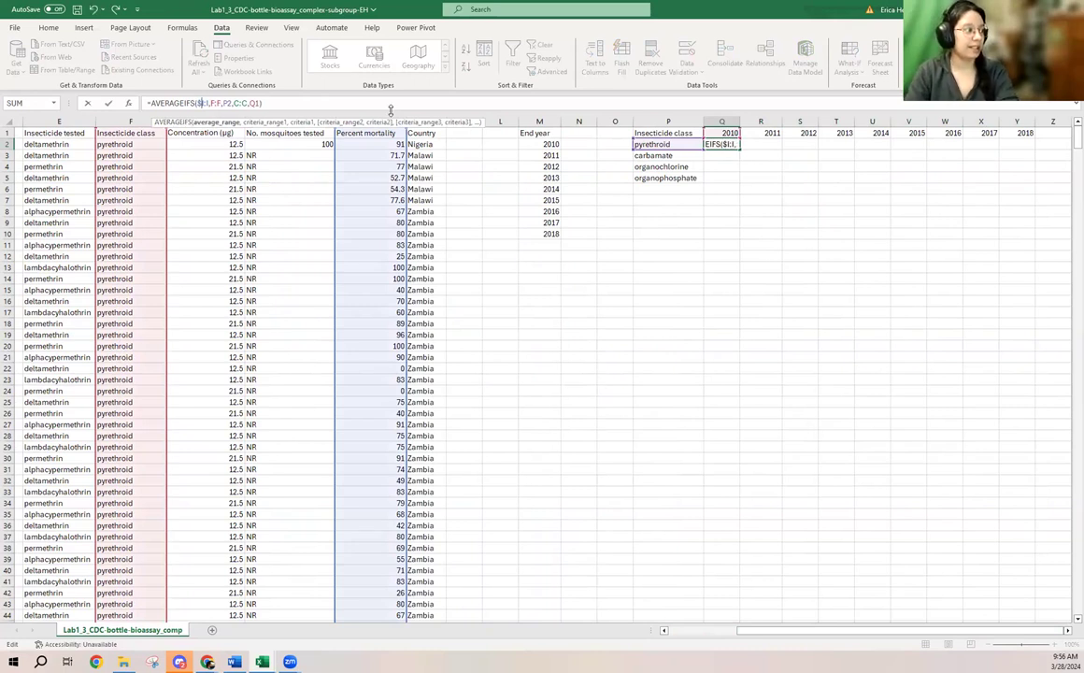
type("$")
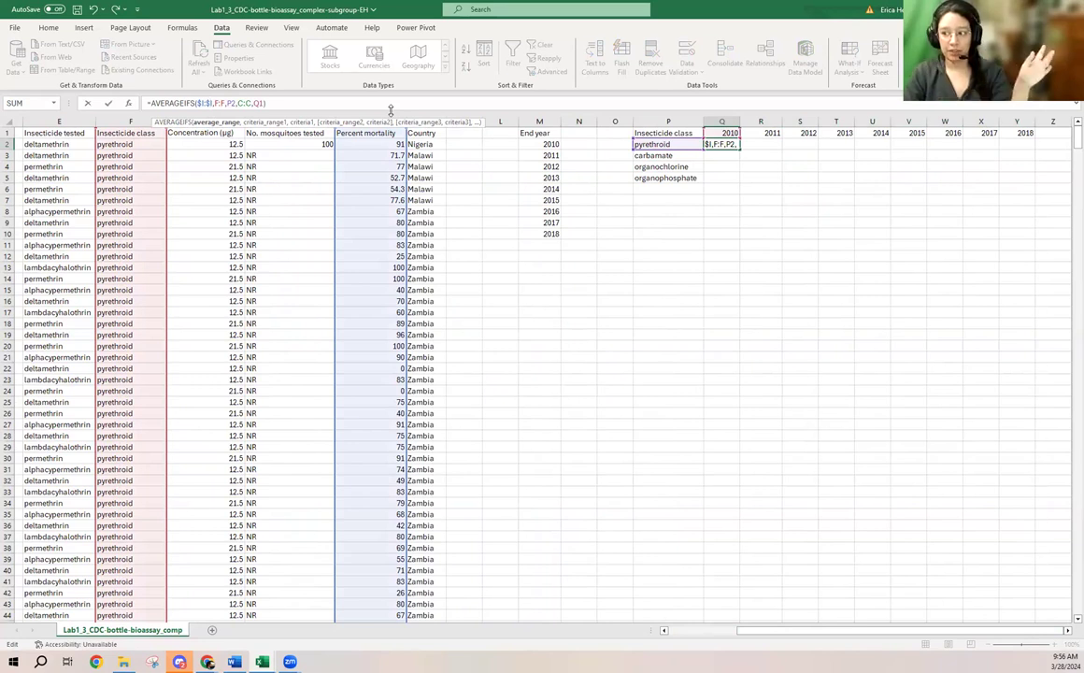
key("Right")
key("Right")
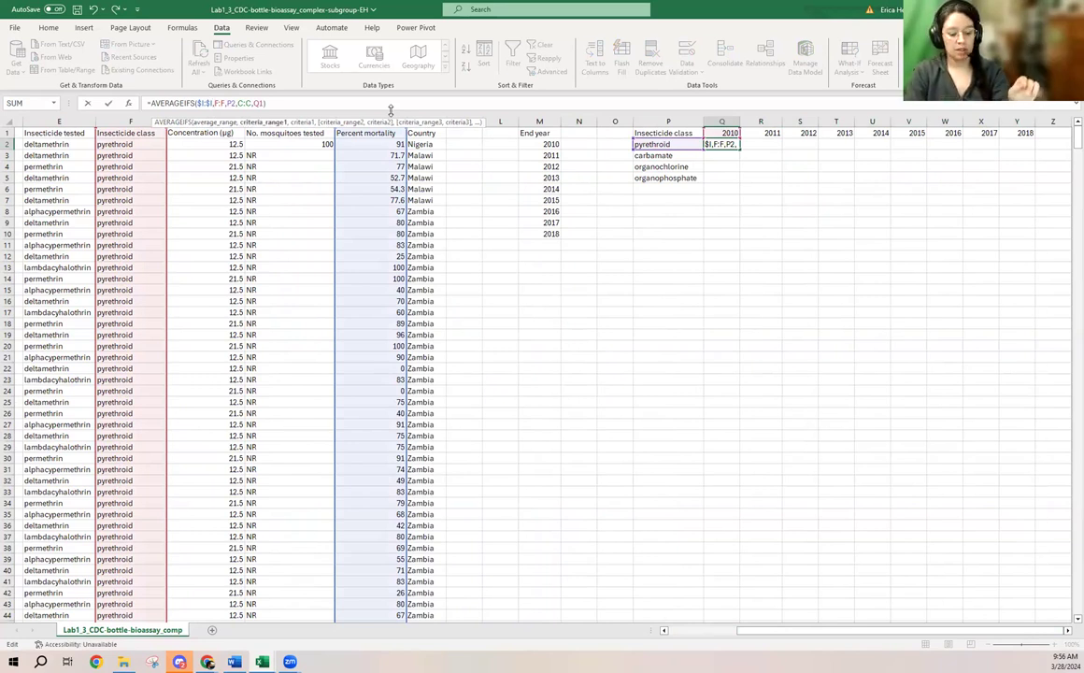
type("$I:")
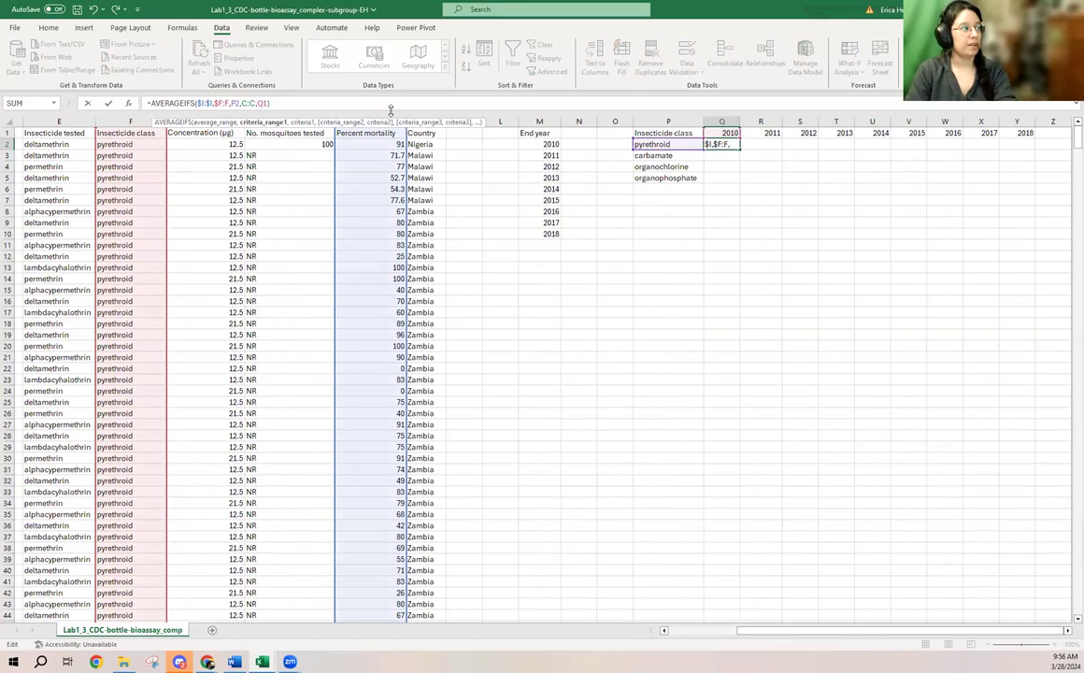
type("$")
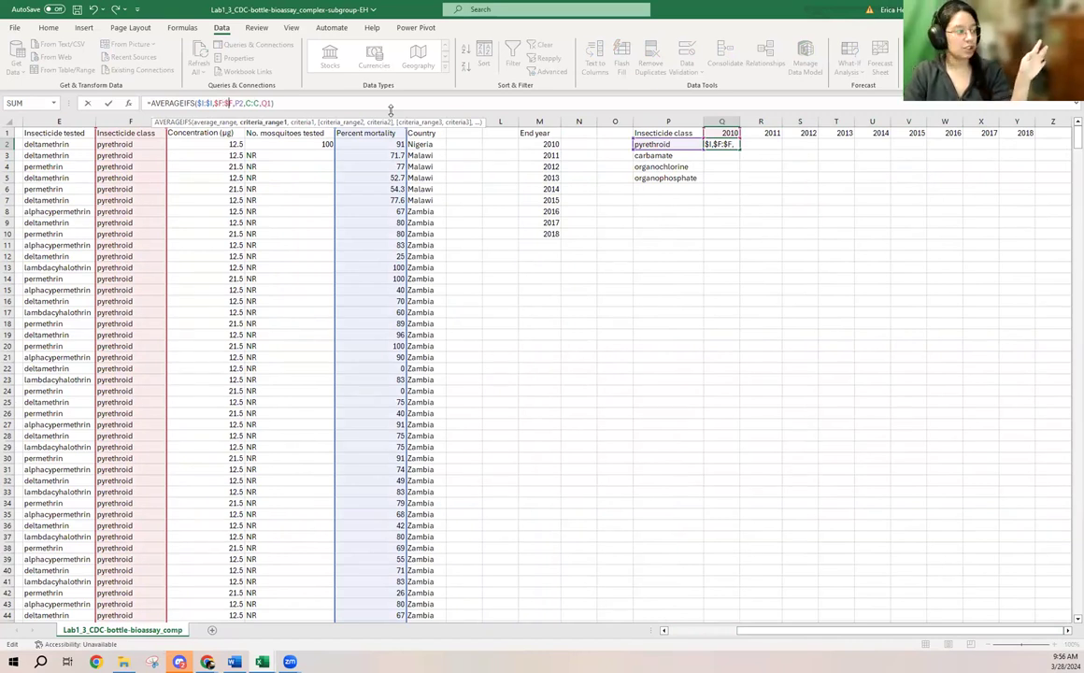
- Lock only the column of the insecticide class criterion in the Q2 formula, as $P2
key("Right")
key("Right")
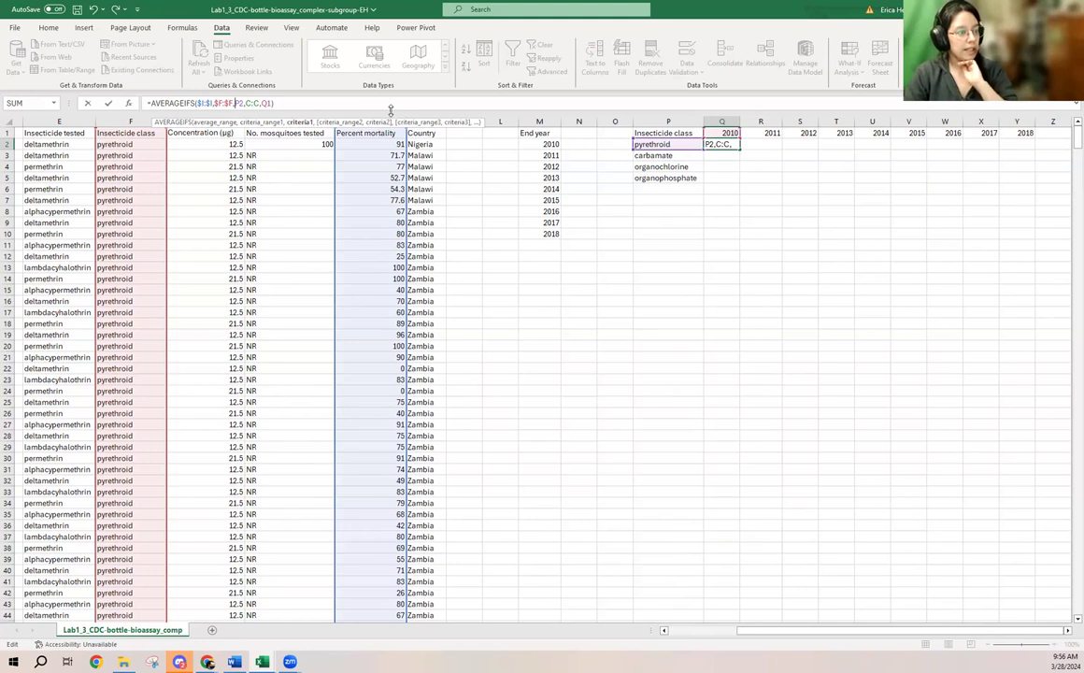
type("$")
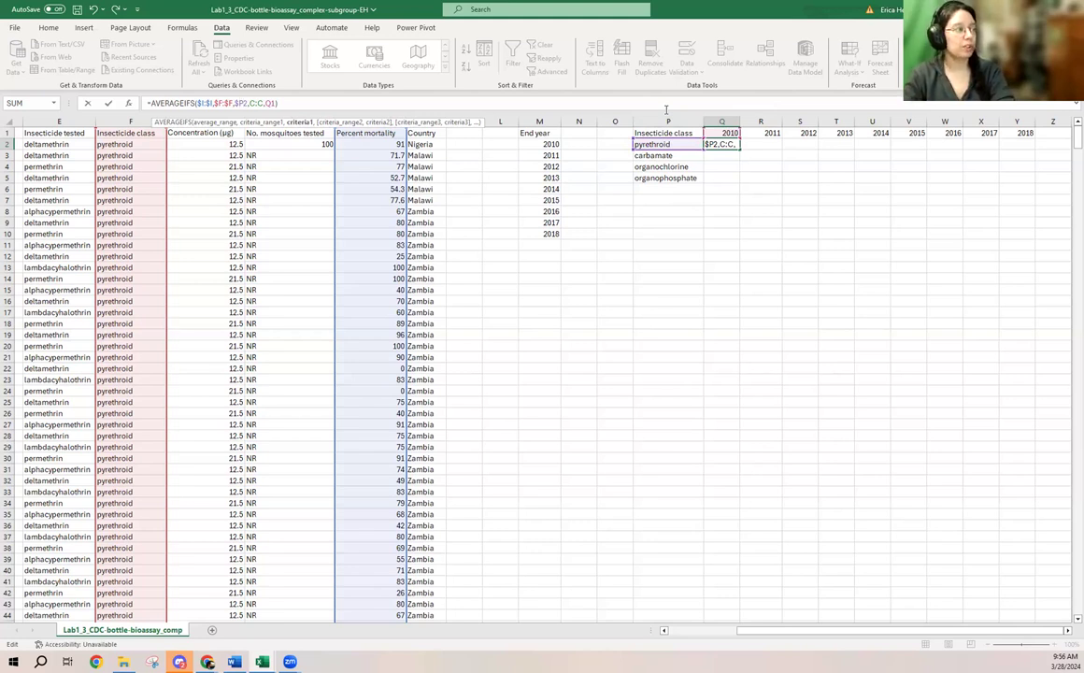
key("Right")
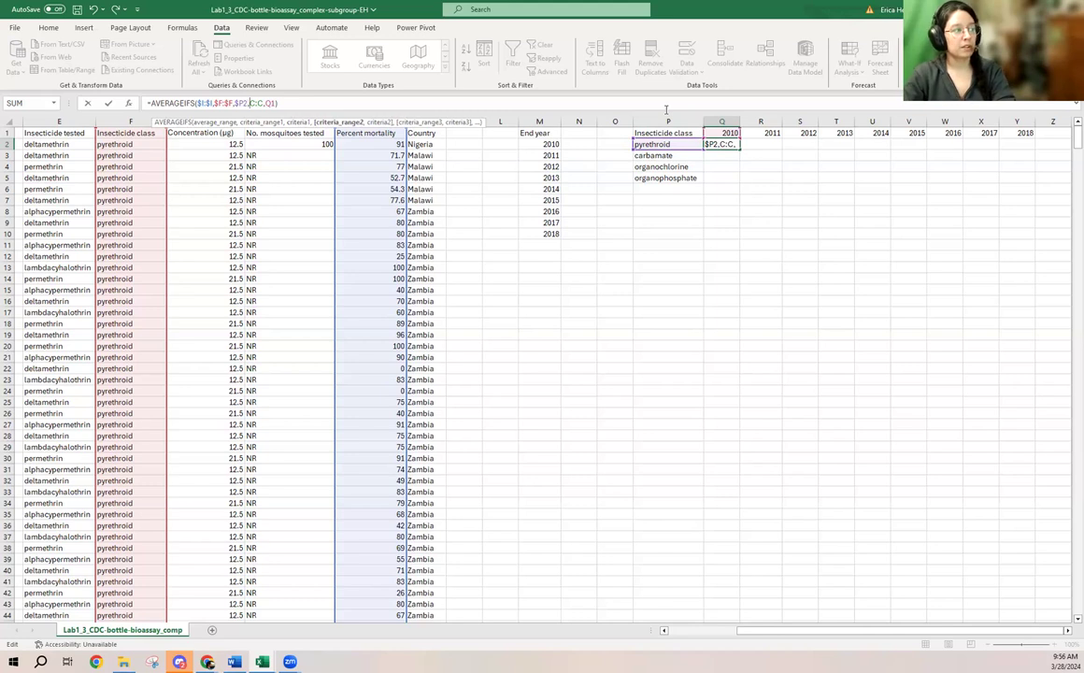
key("Left")
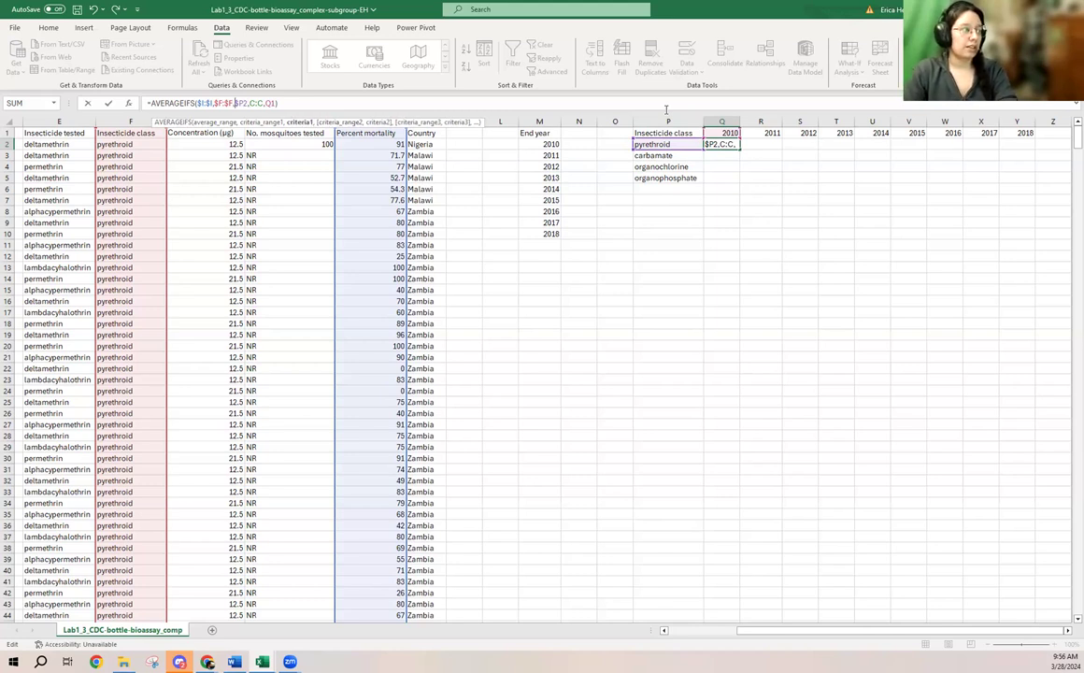
- Make the End year range absolute as $C:$C, lock the year criterion's row as Q$1, and enter the formula
key("Right")
type("$I:$")
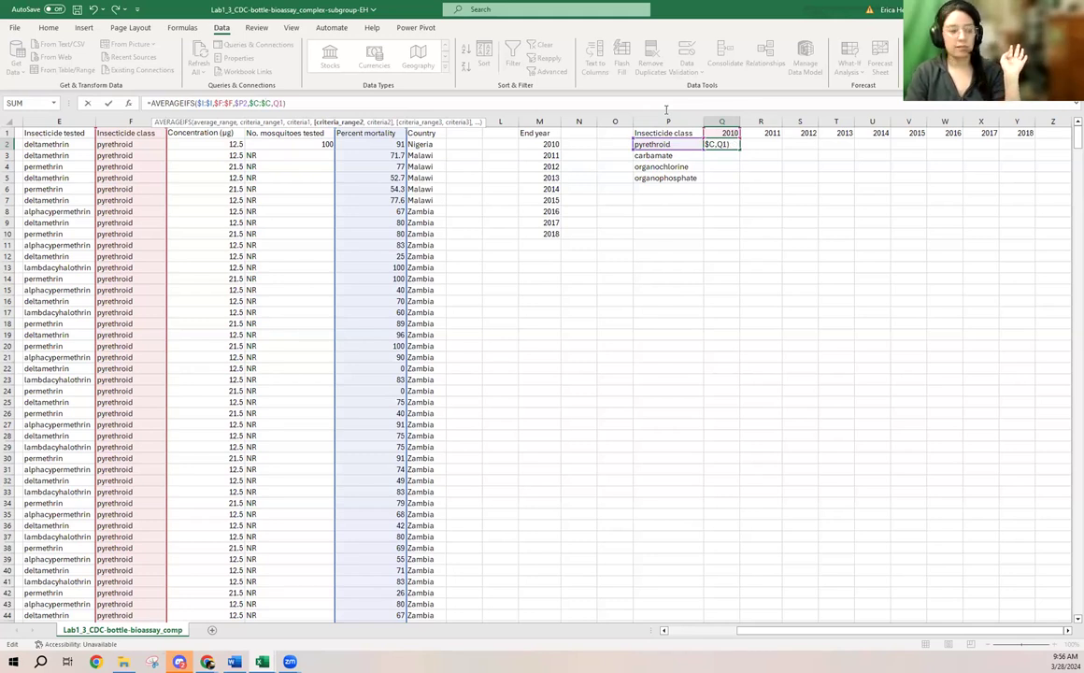
key("Right")
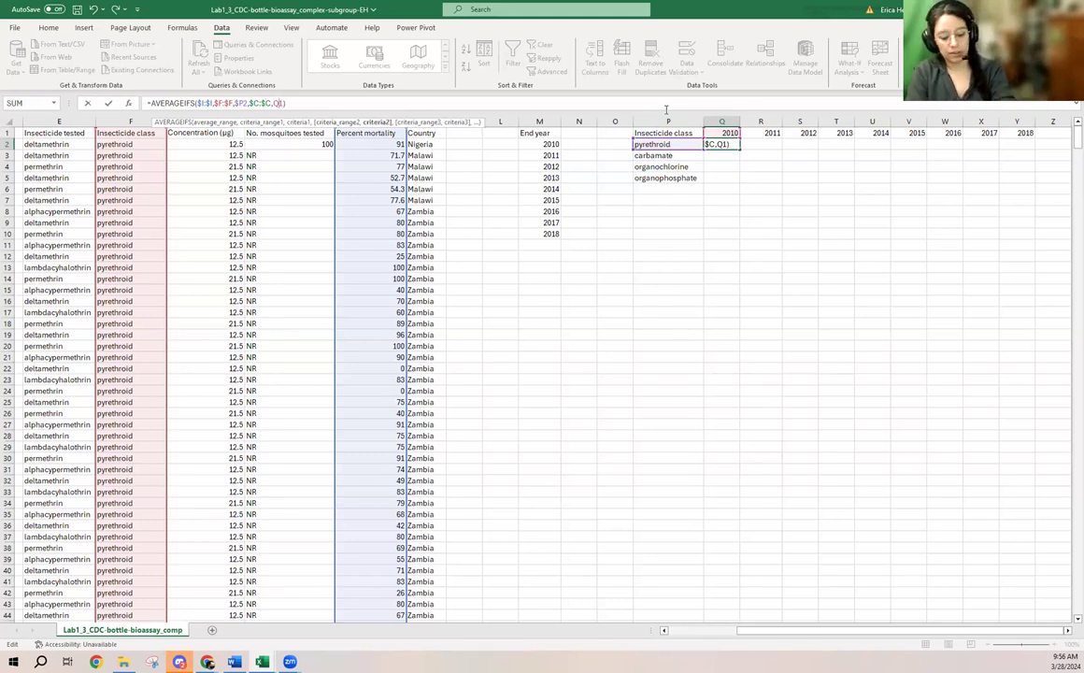
type("$")
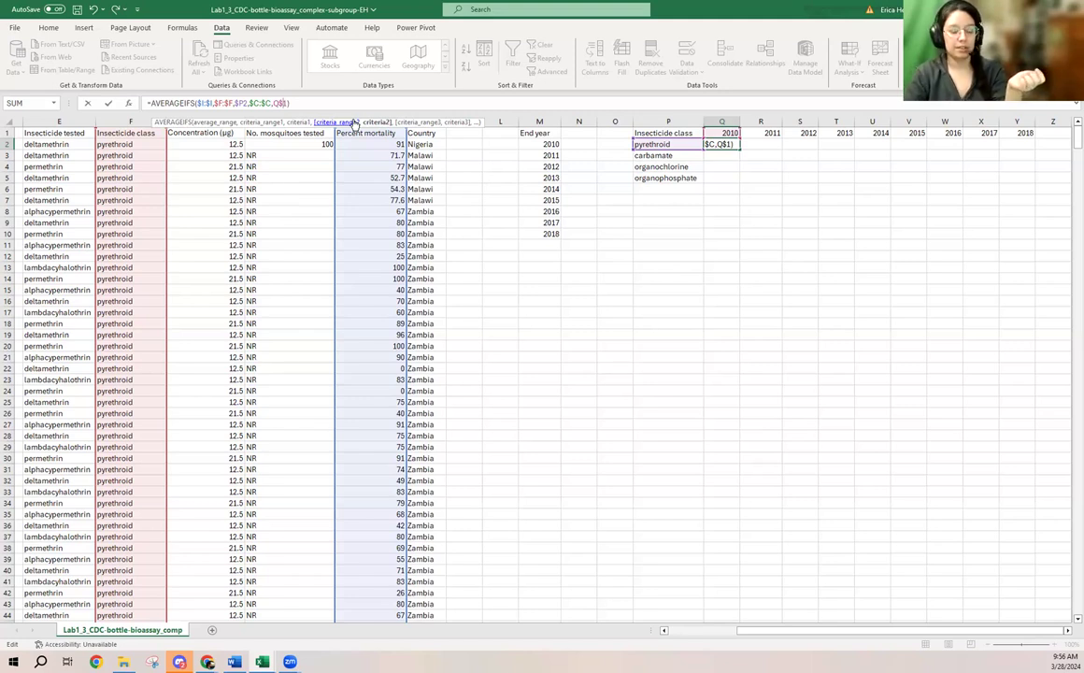
key("Return")
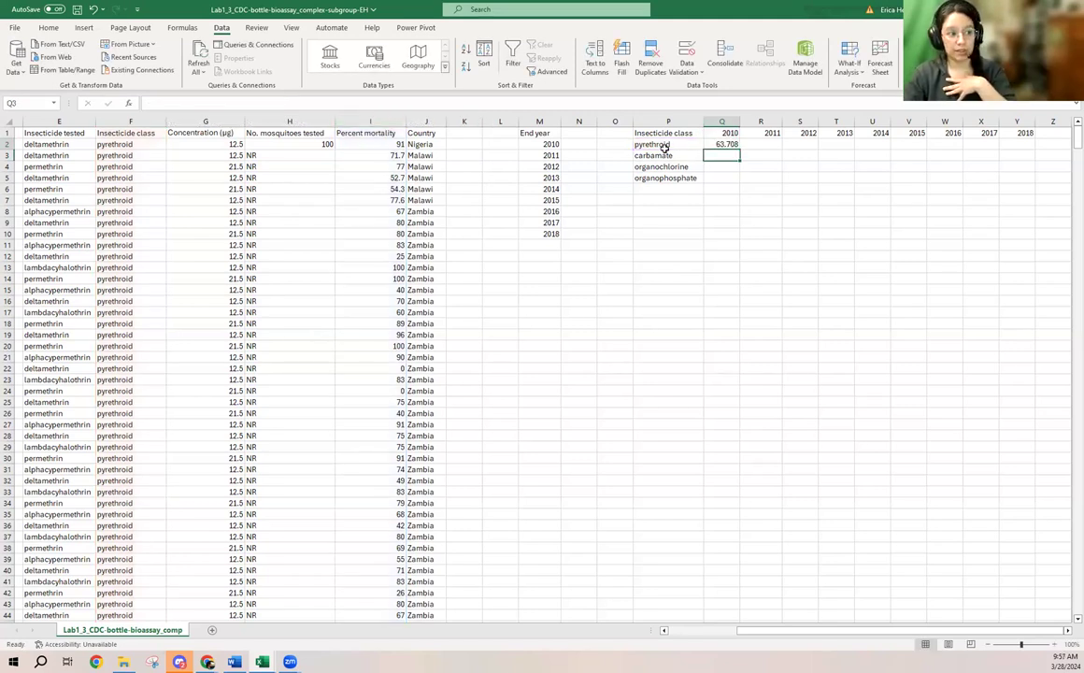
- Fill the Q2 formula through the whole table to Y5 and check the copied formulas in R2 and X2
left_click(722, 144)
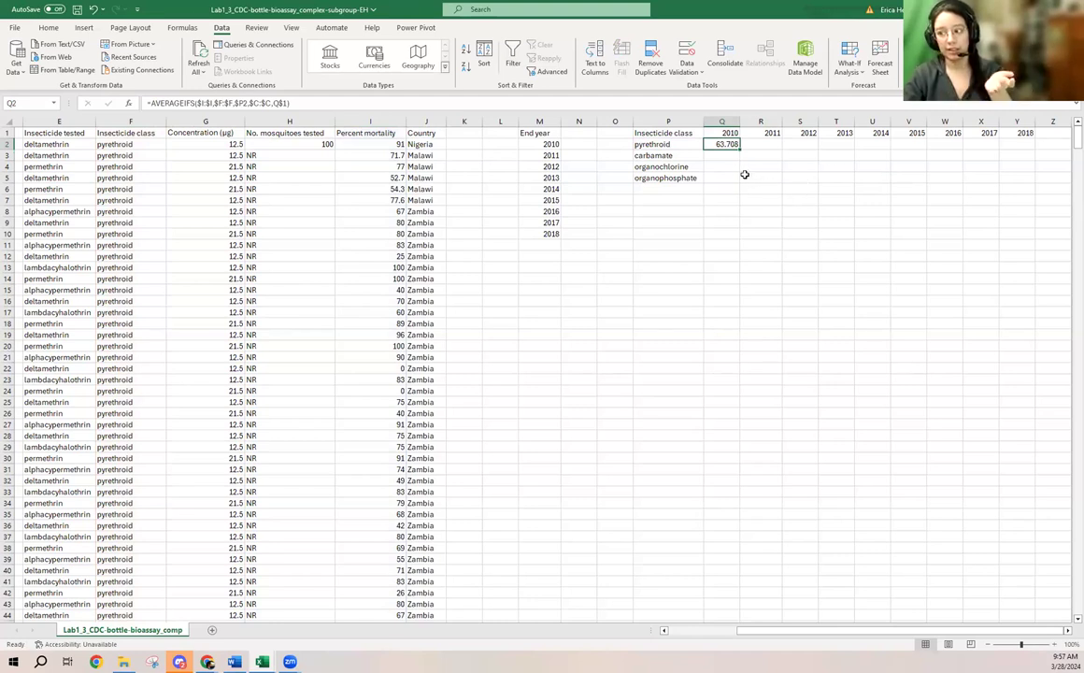
left_click_drag(739, 150, 1036, 185)
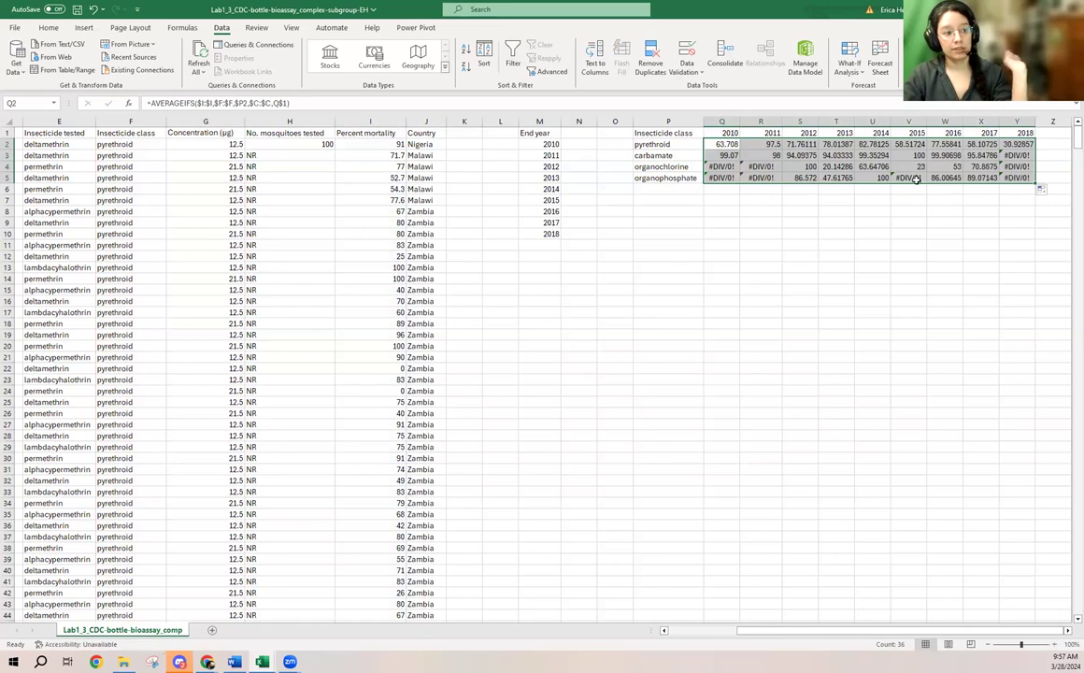
left_click(771, 149)
left_click(989, 147)
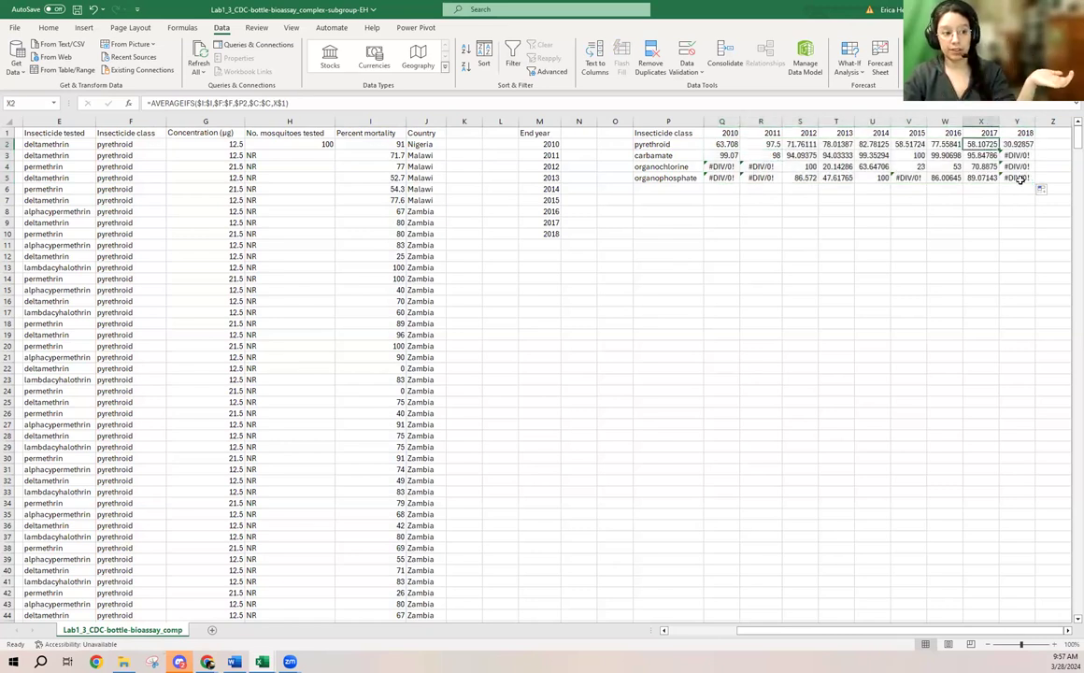
- Examine the #DIV/0! cells in the organochlorine and organophosphate rows for 2010 and 2011, comparing them with averages from other years
left_click(762, 175)
left_click(763, 167)
left_click(714, 168)
left_click(728, 178)
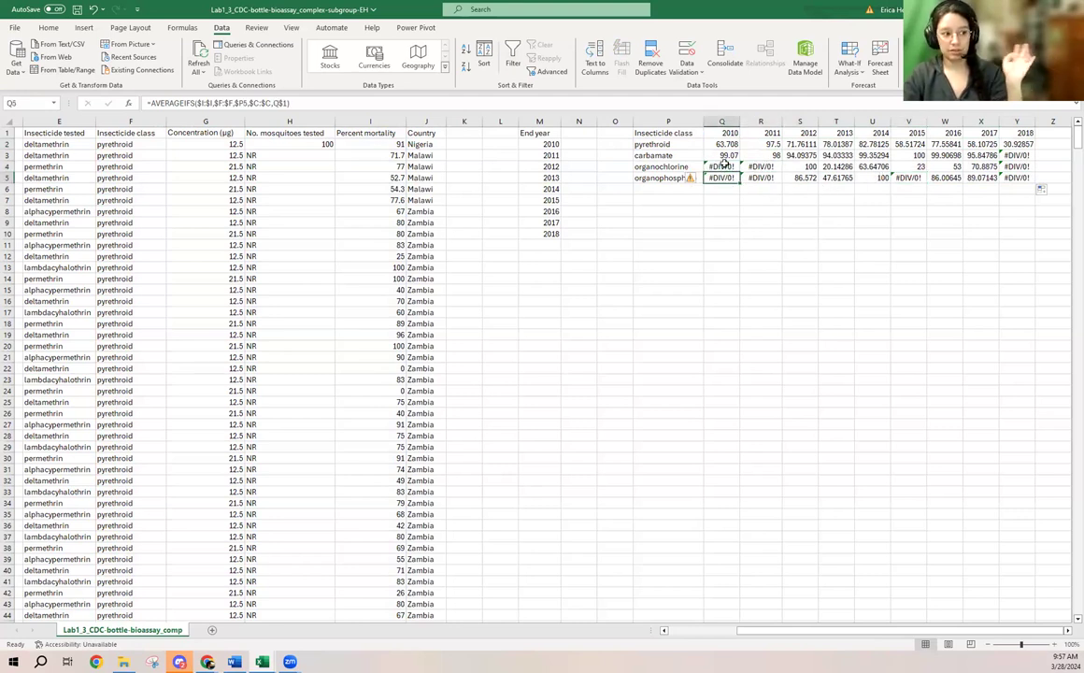
left_click(755, 178)
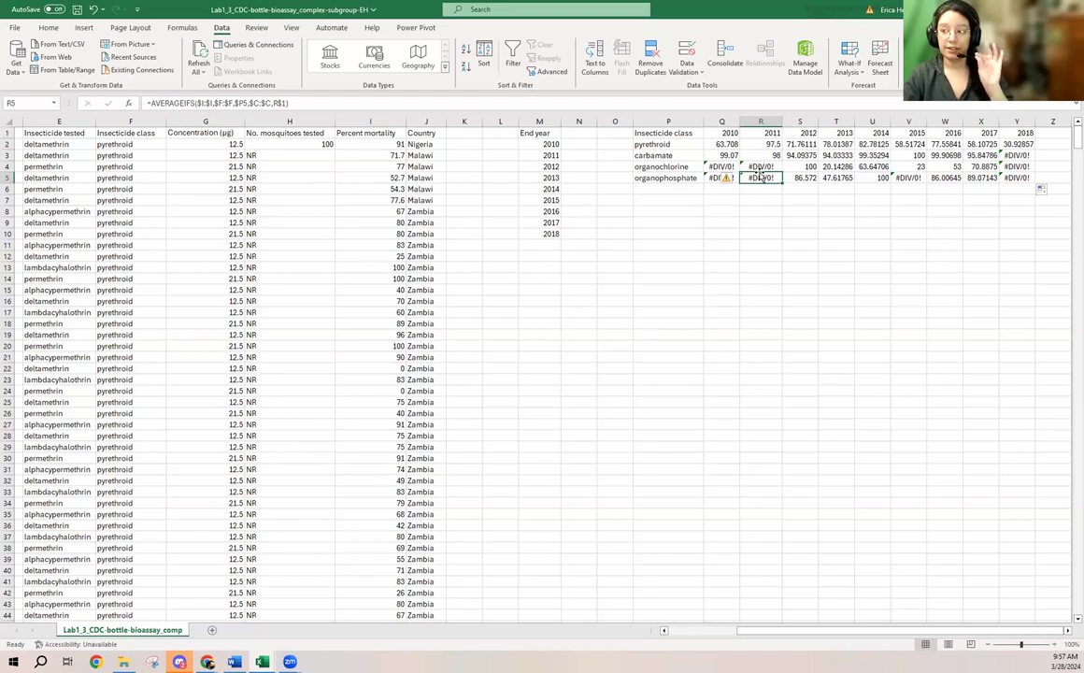
left_click(760, 168)
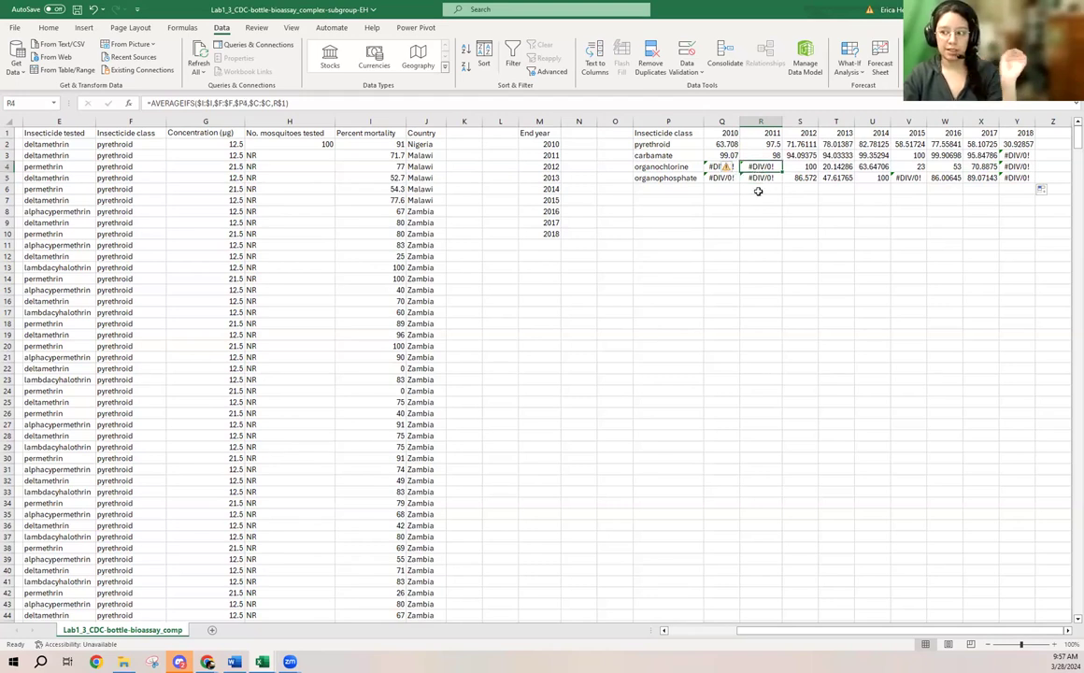
left_click(725, 178)
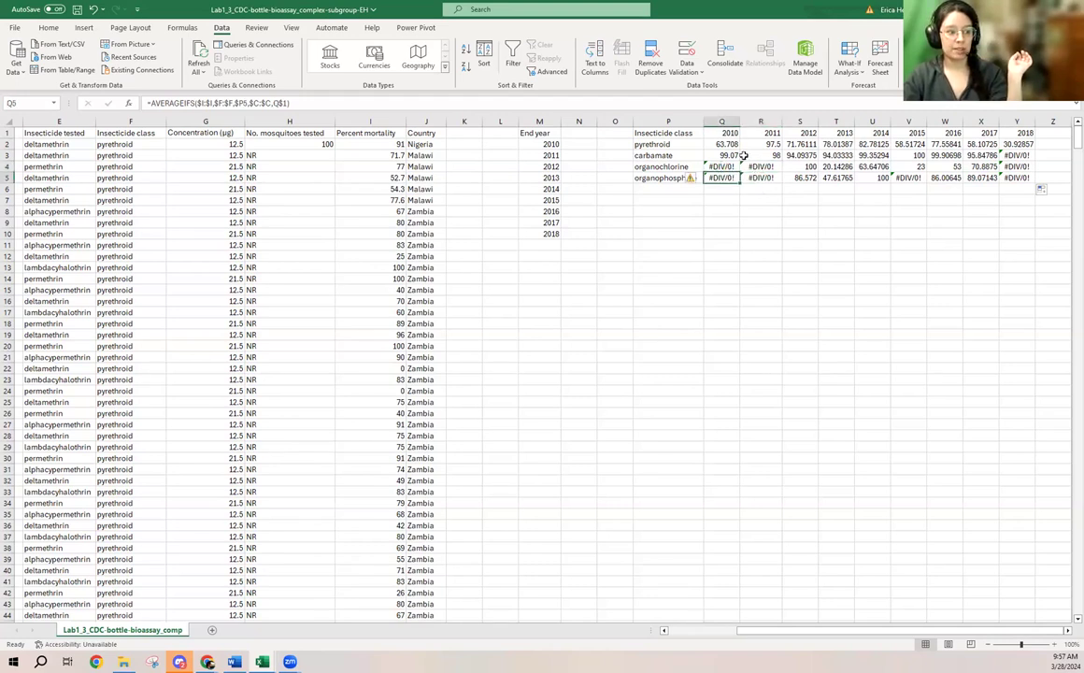
left_click(759, 166)
left_click(724, 166)
left_click(719, 188)
left_click(718, 177)
left_click(720, 167)
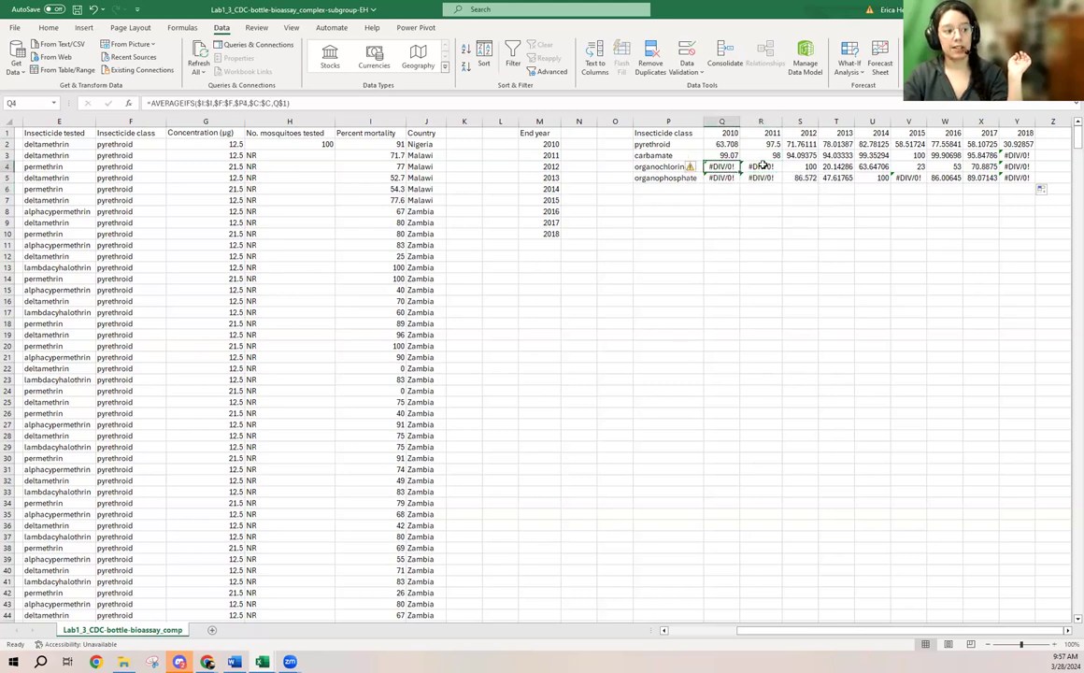
left_click(761, 178)
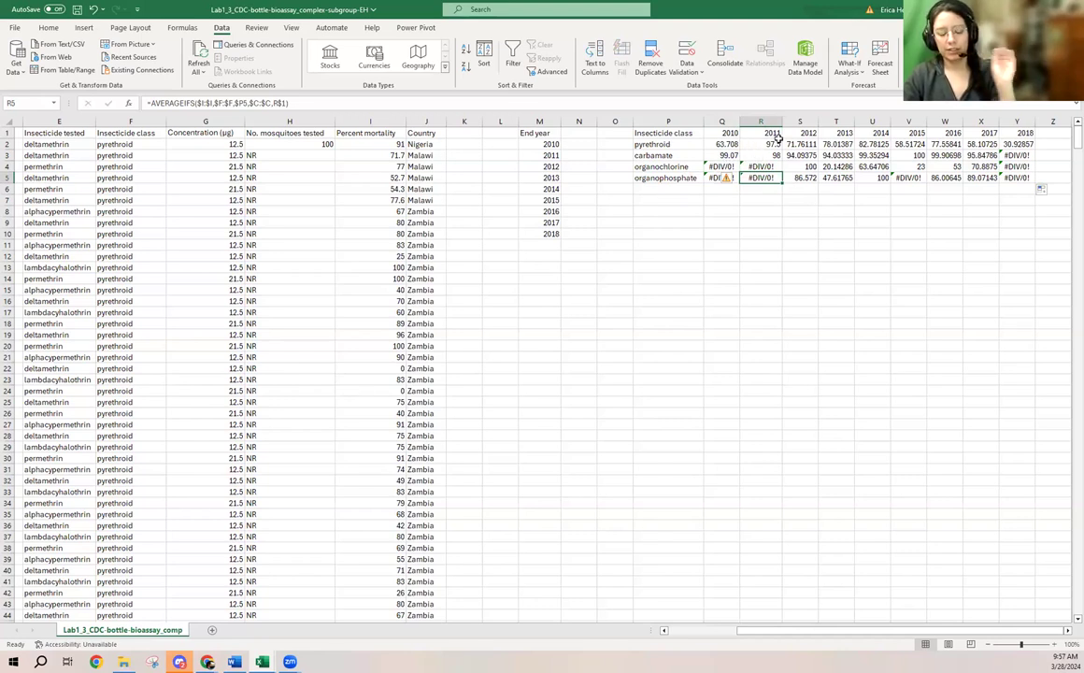
left_click(873, 155)
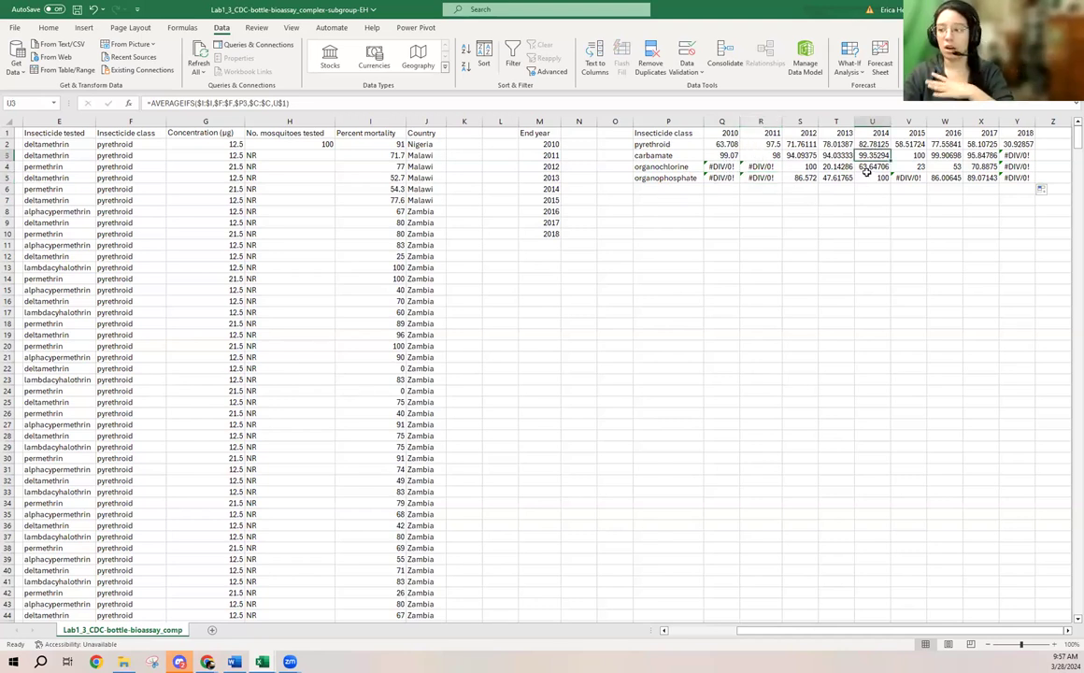
left_click(883, 168)
left_click(825, 178)
left_click(788, 179)
left_click(767, 178)
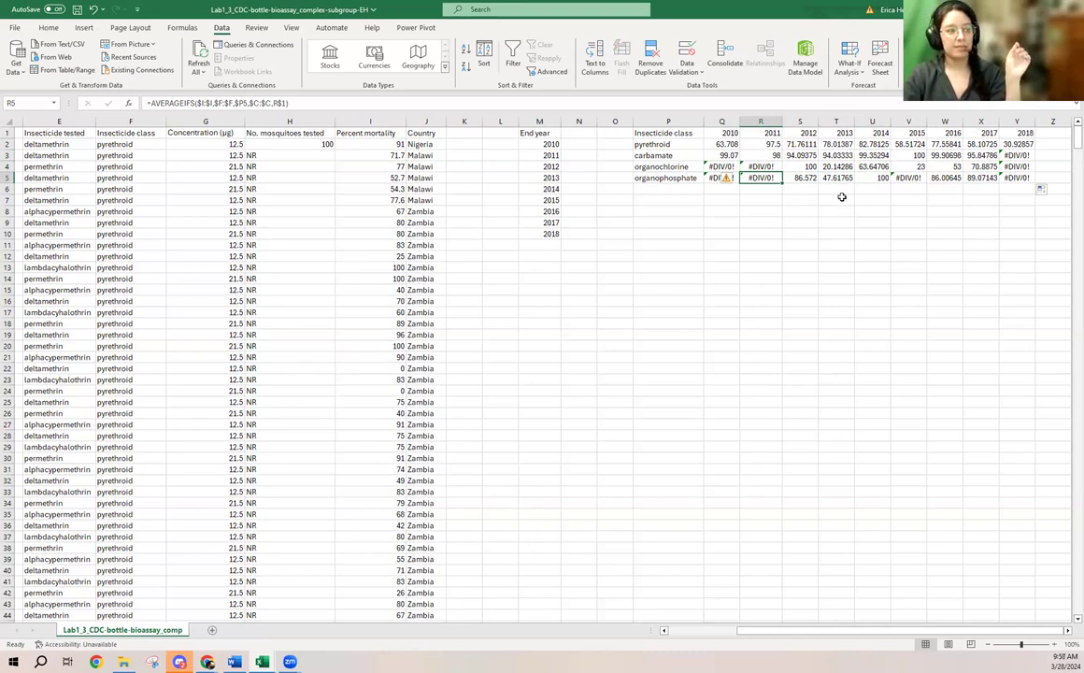
left_click(826, 168)
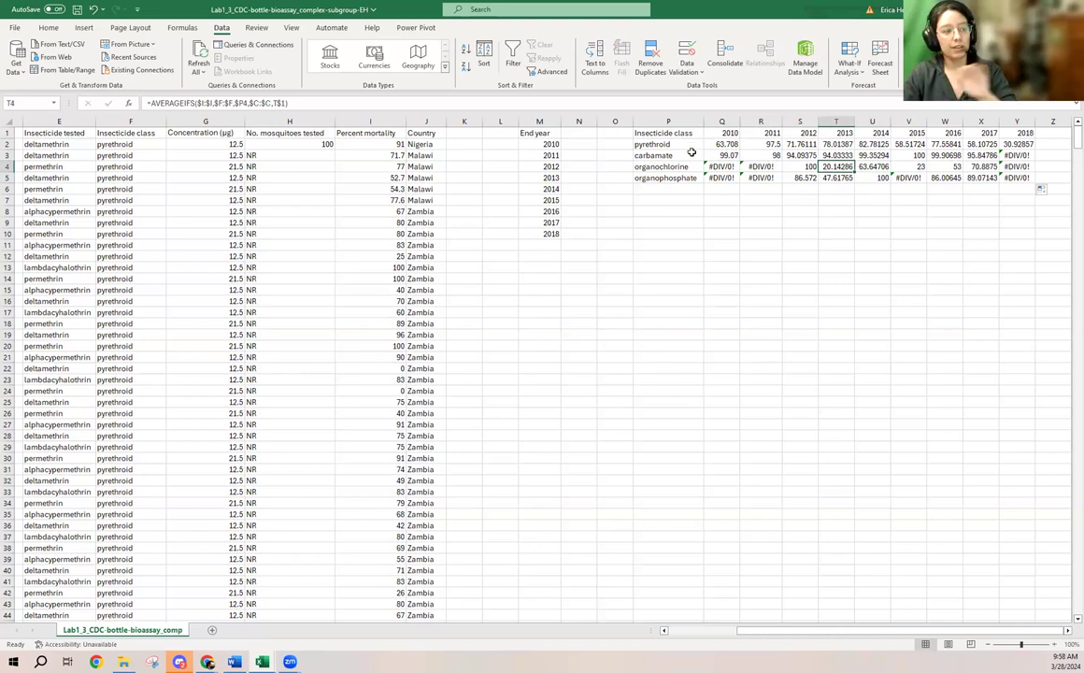
- Replace the 2010 and 2011 errors for organochlorine and organophosphate in Q4:R5 with 0
left_click(725, 167)
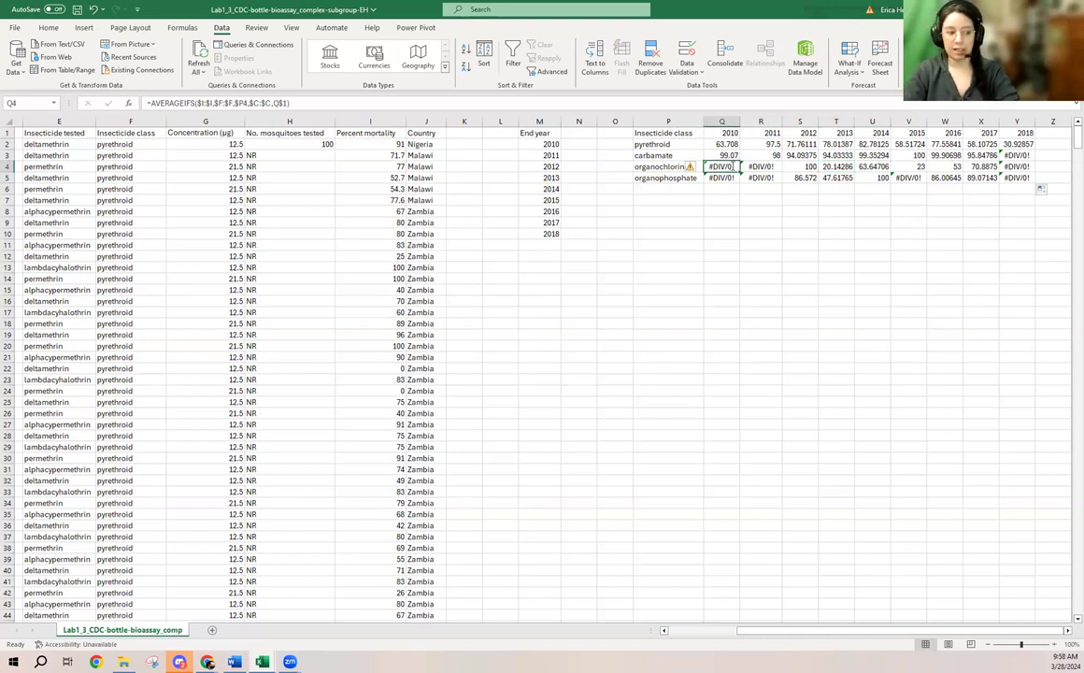
type("0")
key("Down")
type("0")
key("Right")
type("0")
key("Up")
type("0")
- Replace the remaining errors with 0: organophosphate for 2015 in V5 and the 2018 cells Y3:Y5
key("Right")
key("Right")
key("Right")
key("Right")
key("Down")
type("0")
key("Right")
key("Right")
key("Right")
type("0")
key("Up")
type("0")
key("Up")
type("0")
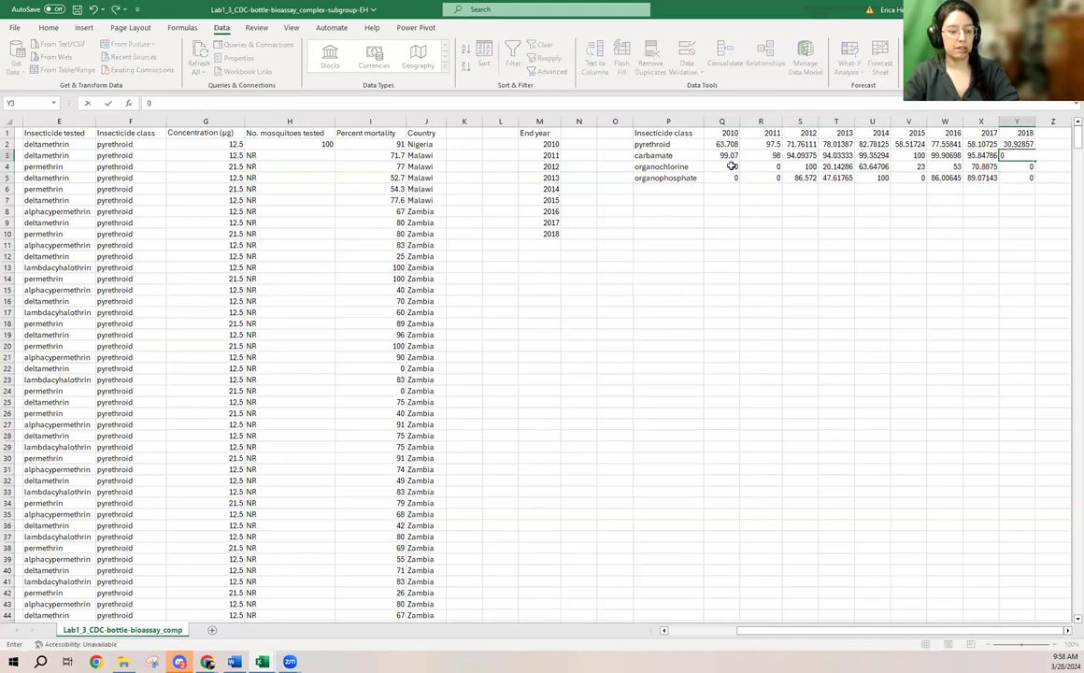
key("Return")
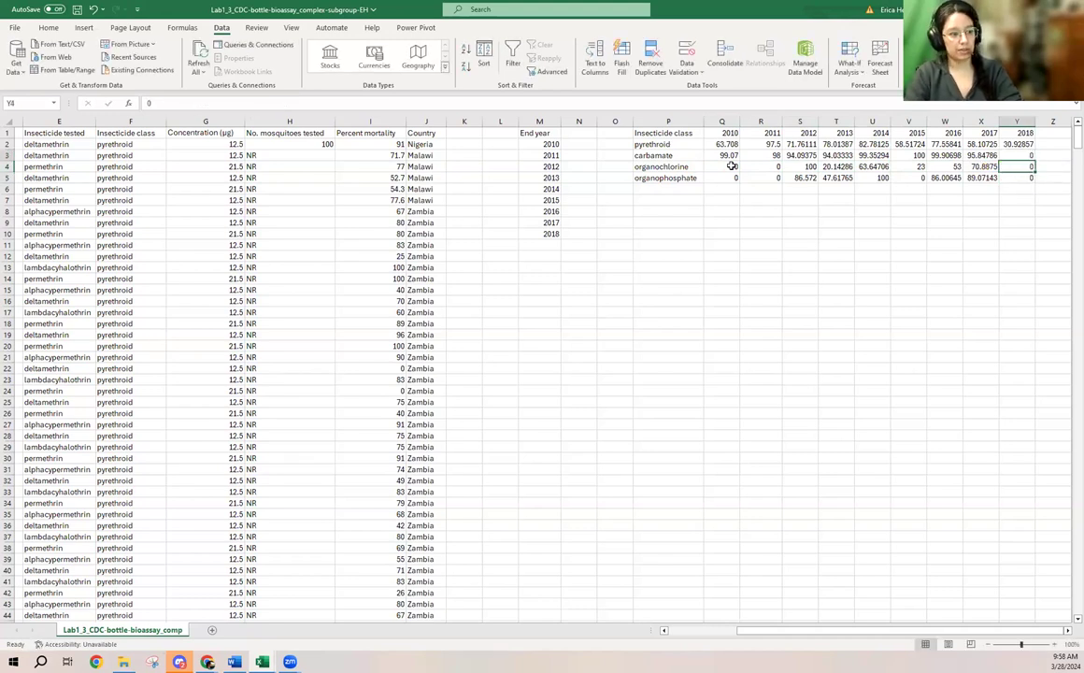
- Insert a line chart from P1:Y5 with years on the horizontal axis and one line per insecticide class, and place it below the table
left_click_drag(646, 134, 1023, 178)
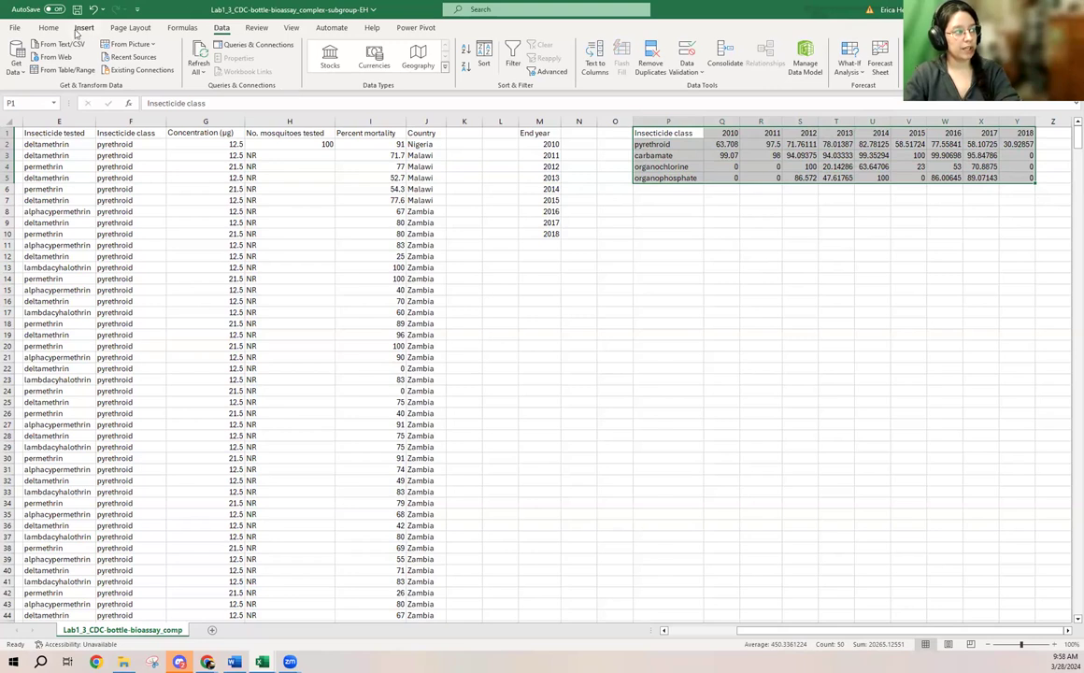
left_click(82, 28)
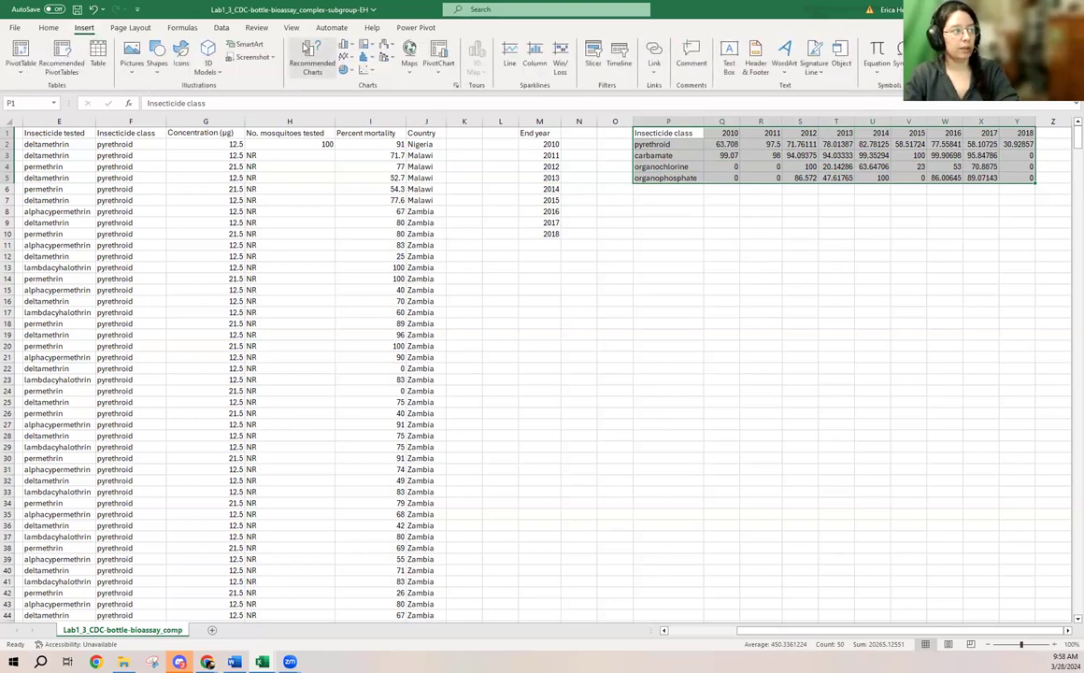
left_click(309, 54)
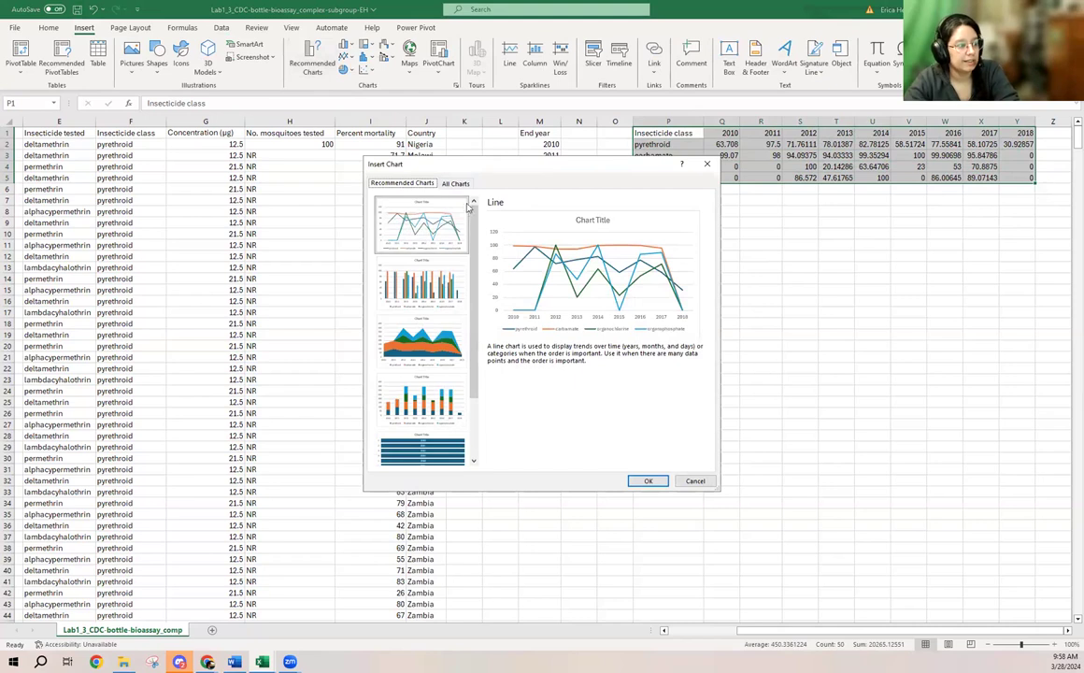
left_click(457, 185)
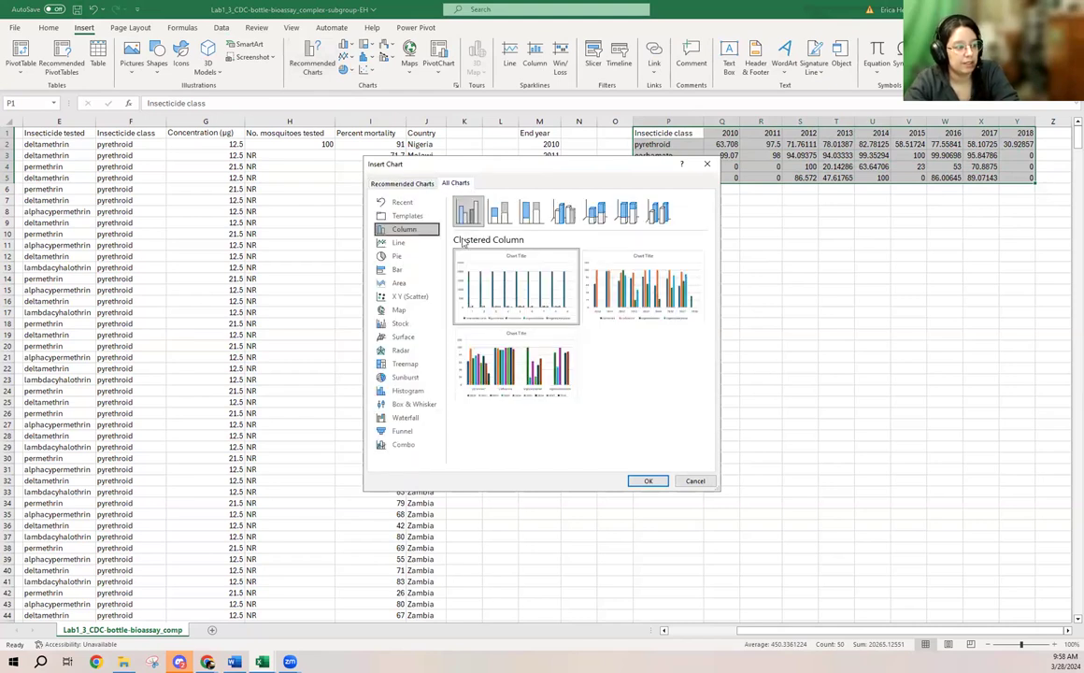
left_click(407, 247)
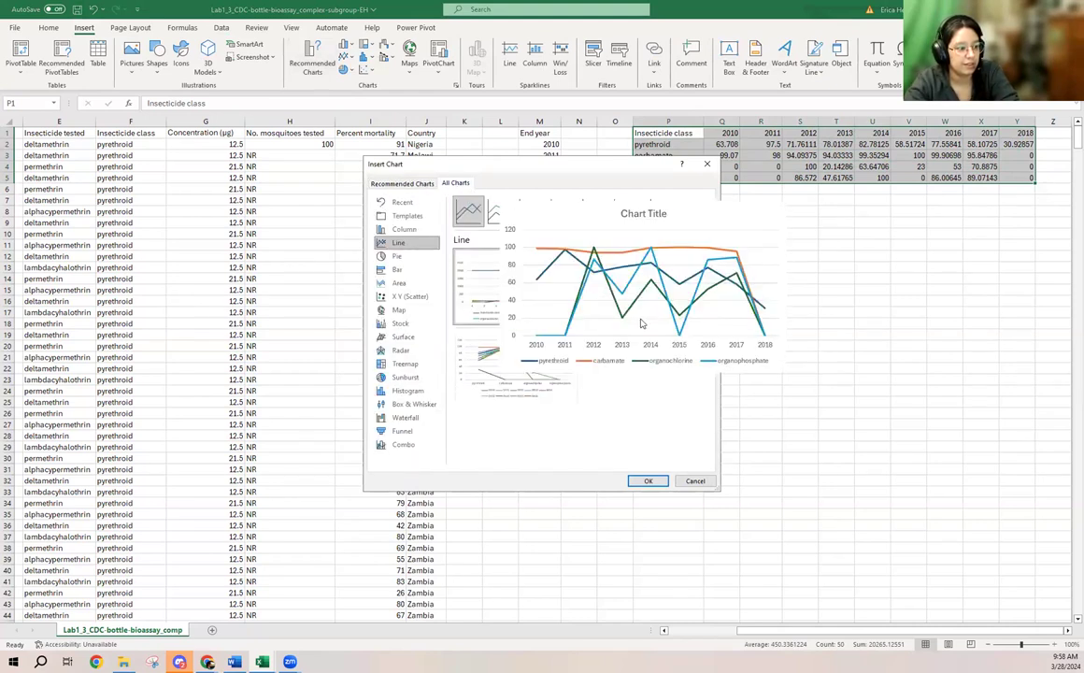
mouse_move(660, 305)
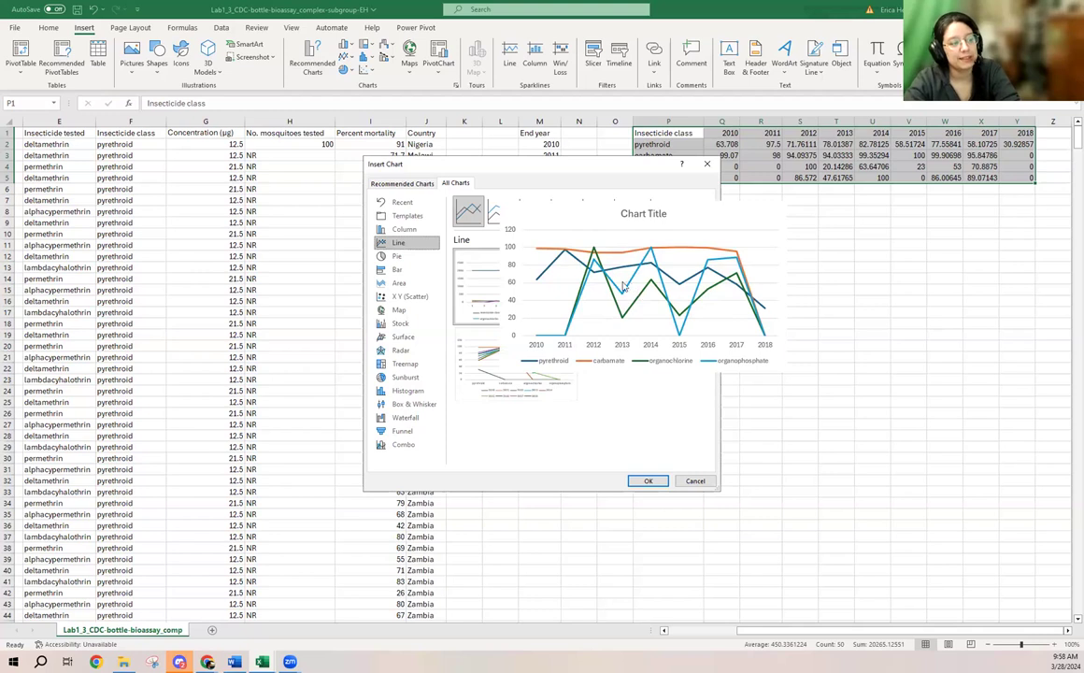
left_click(647, 481)
left_click_drag(637, 311, 847, 278)
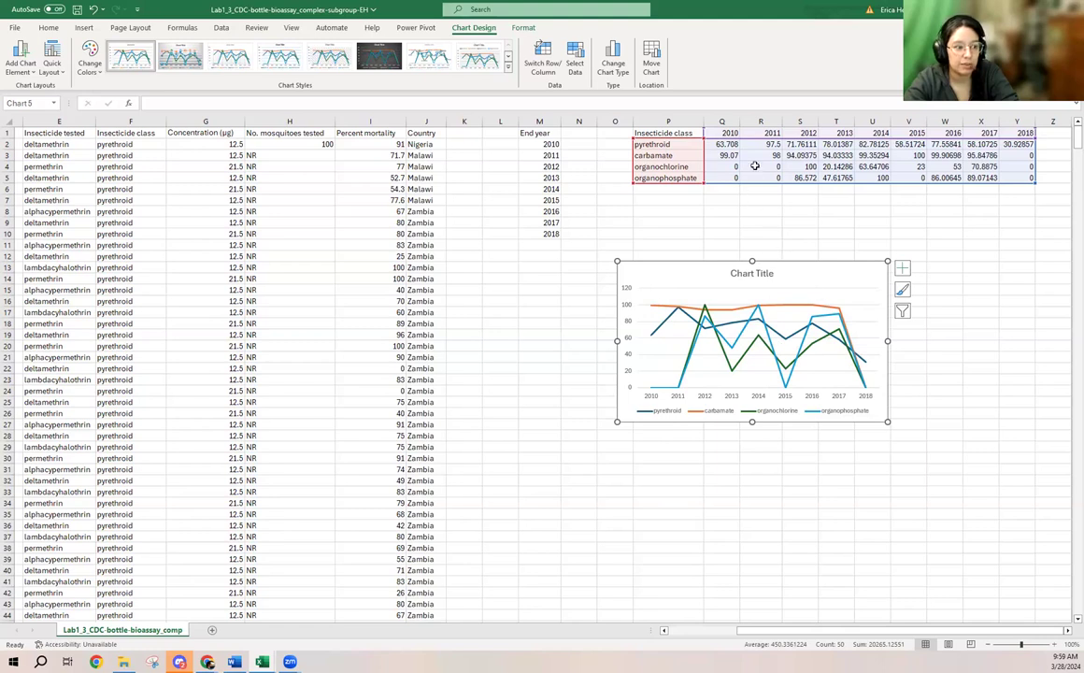
- Set the line chart's title to "Percent Mortality by Pesticide Class over Time"
left_click(764, 271)
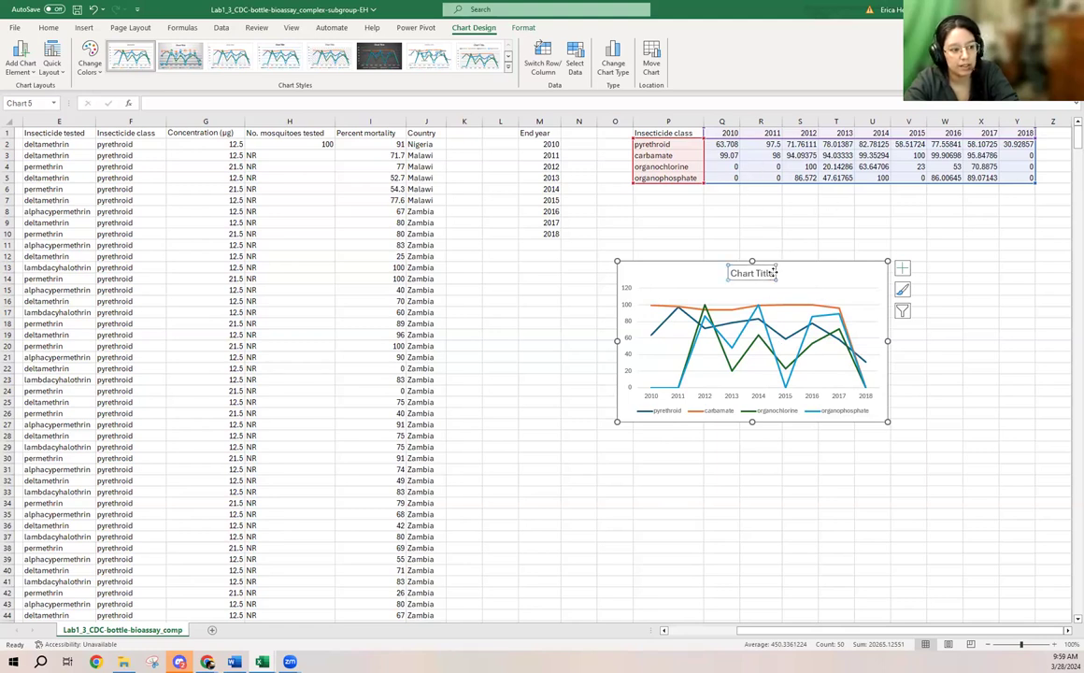
left_click_drag(776, 273, 727, 273)
type("Perc")
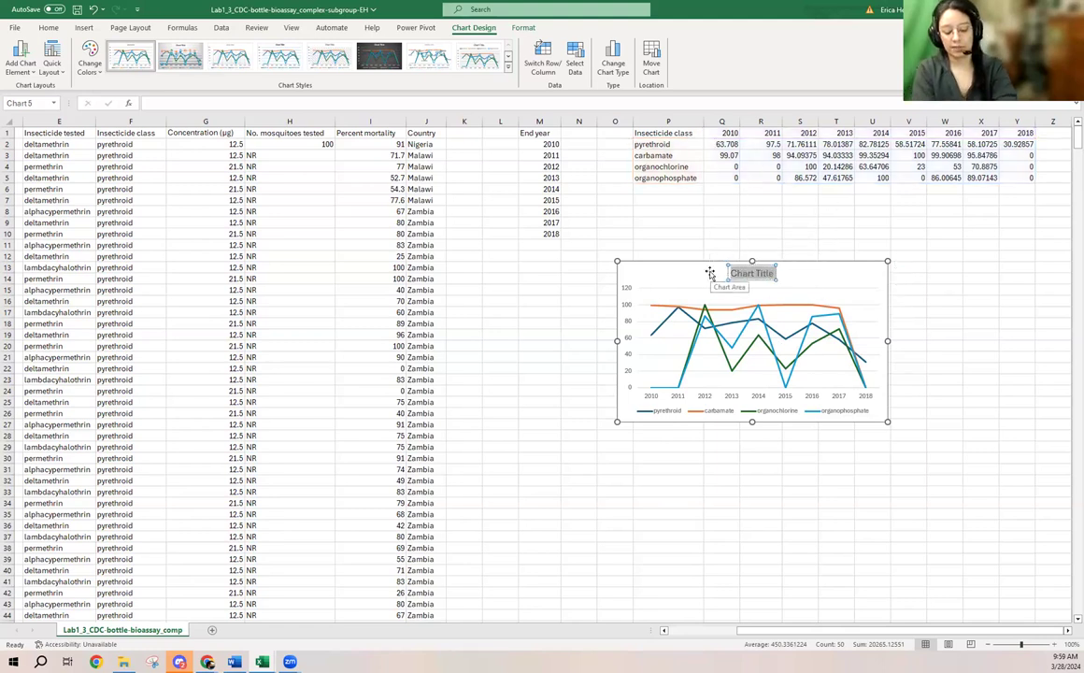
type("ent Mort")
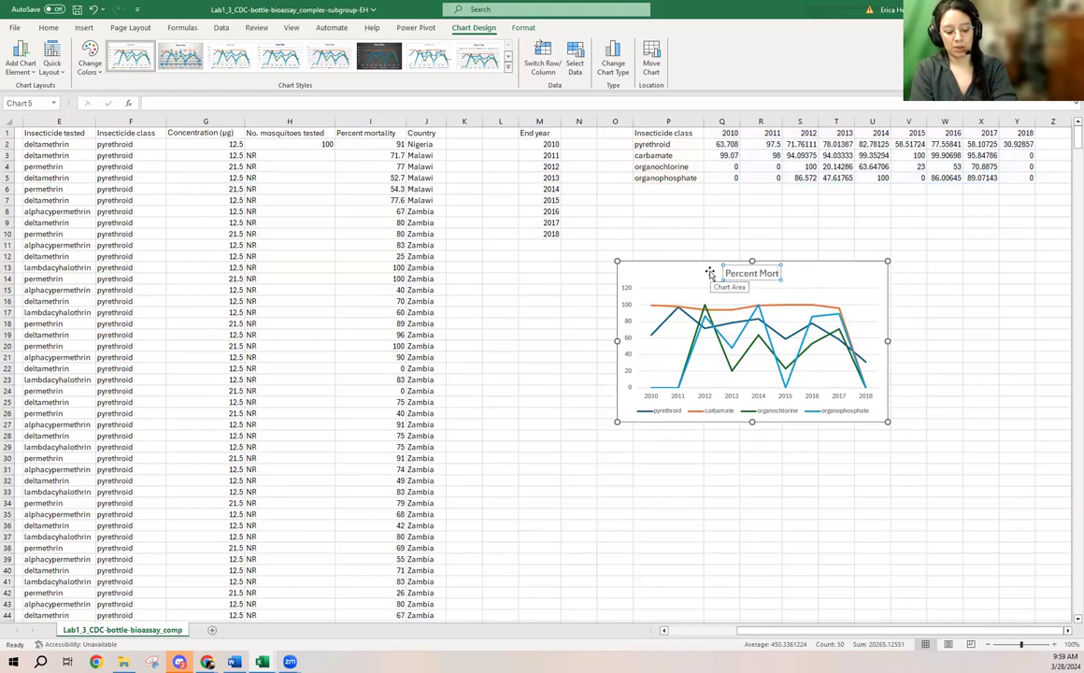
type("ality by")
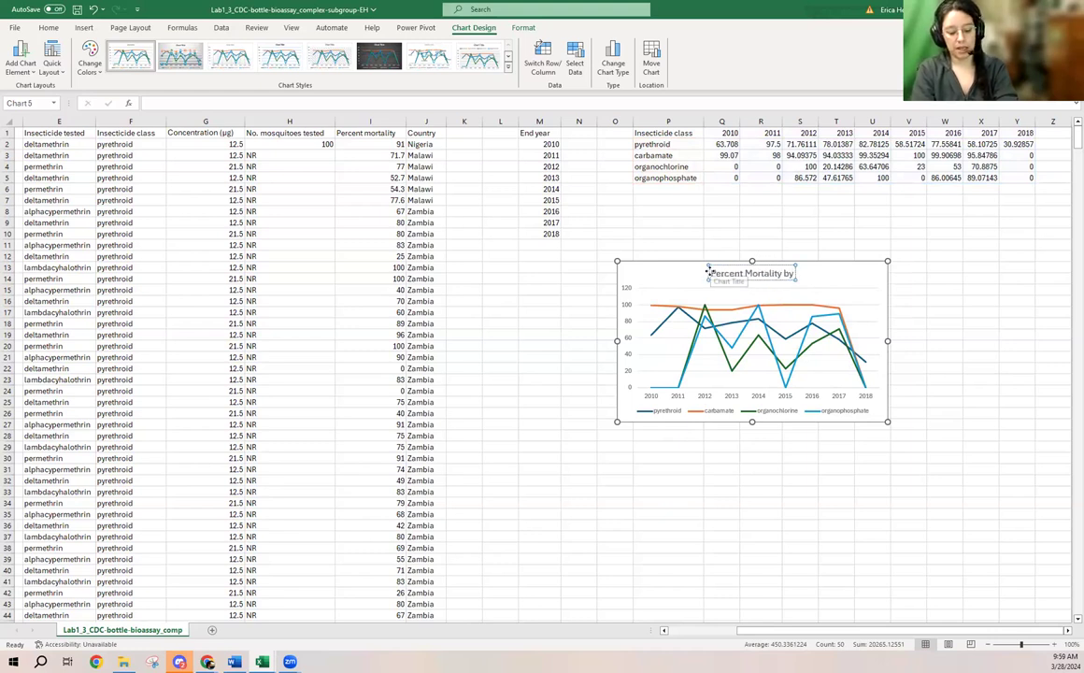
type(" Pesticide Cla")
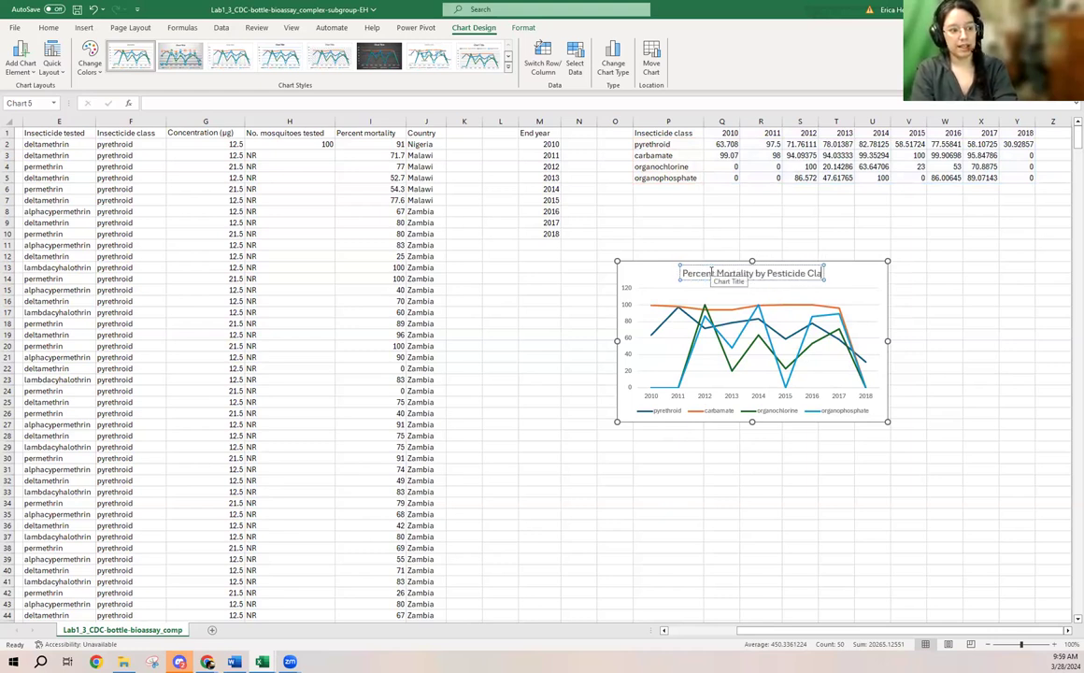
type("ss over Time")
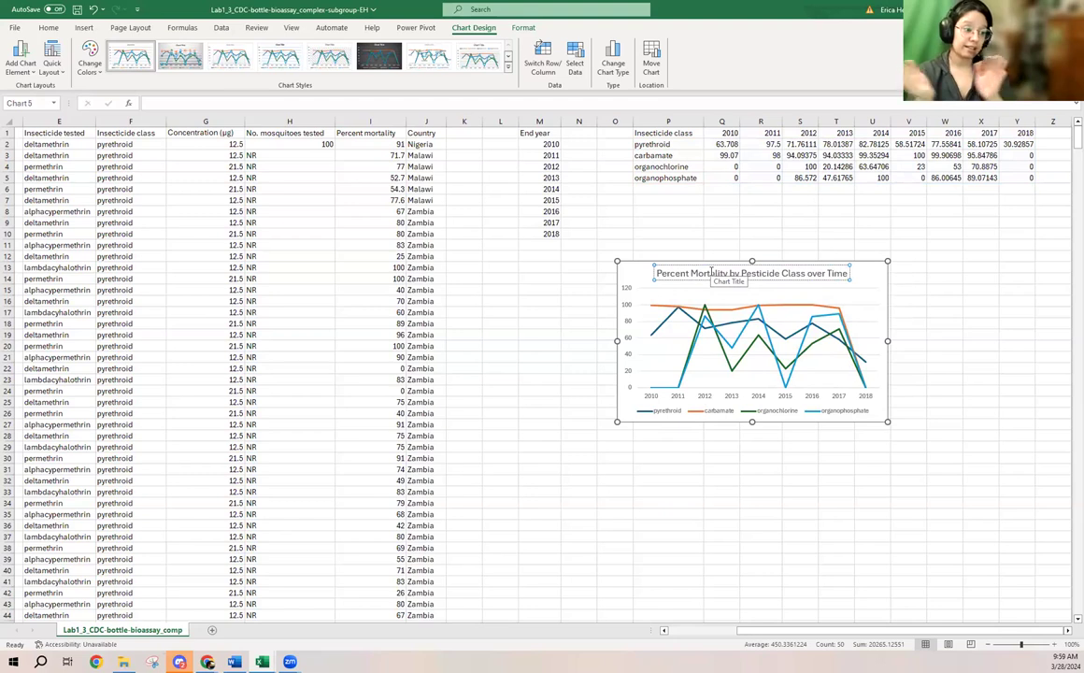
left_click(870, 282)
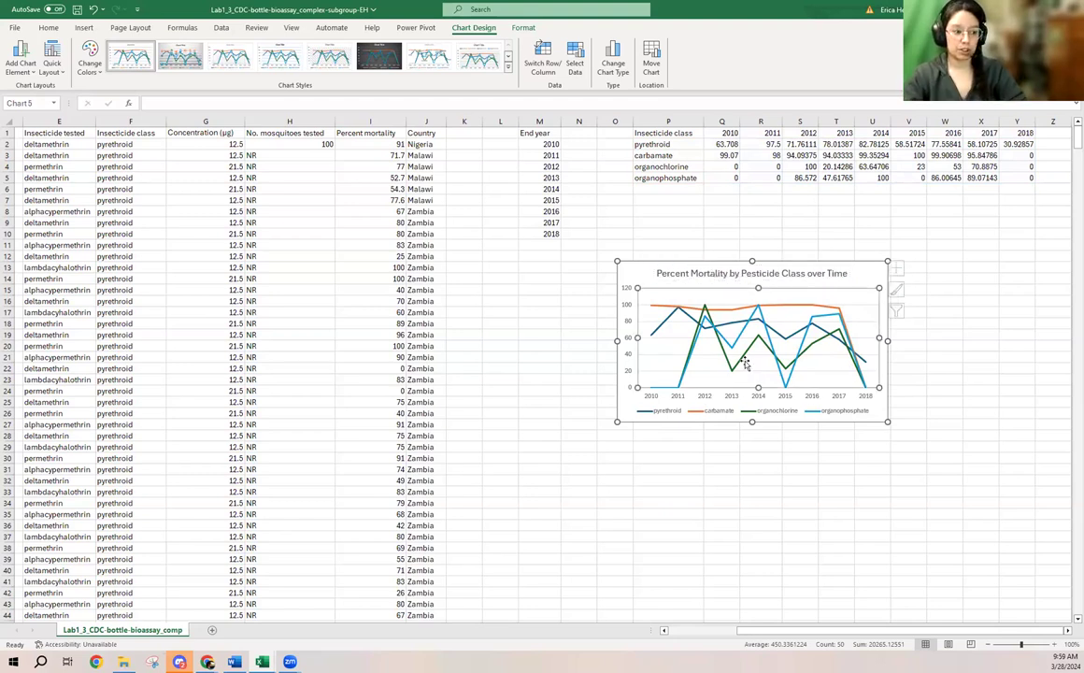
left_click(867, 279)
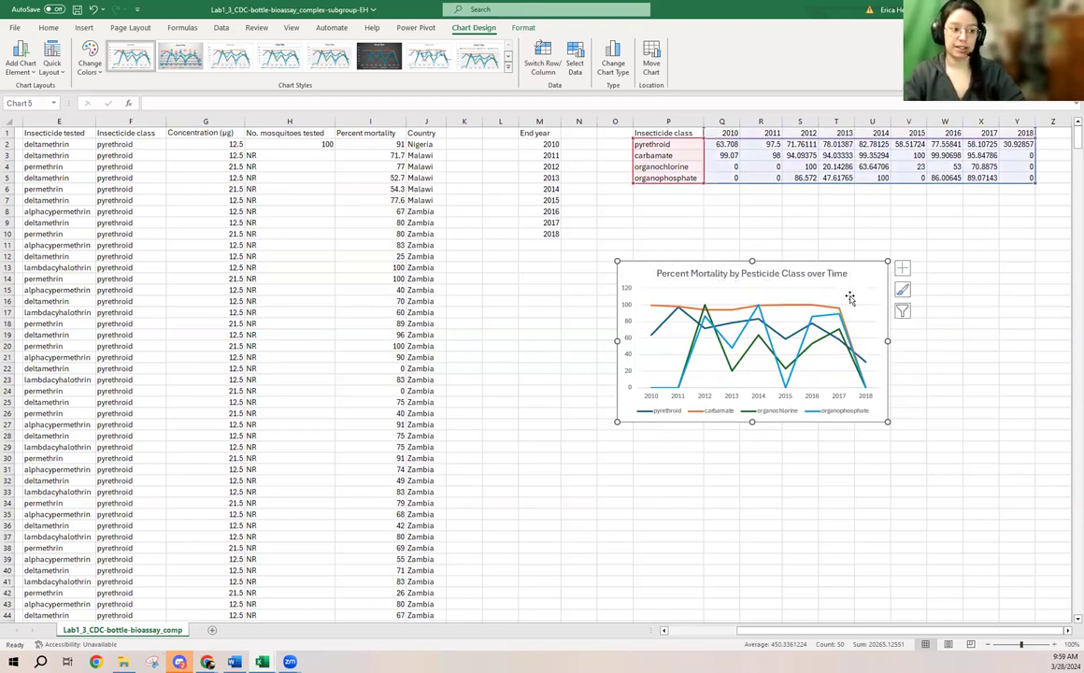
left_click(804, 339)
left_click(869, 281)
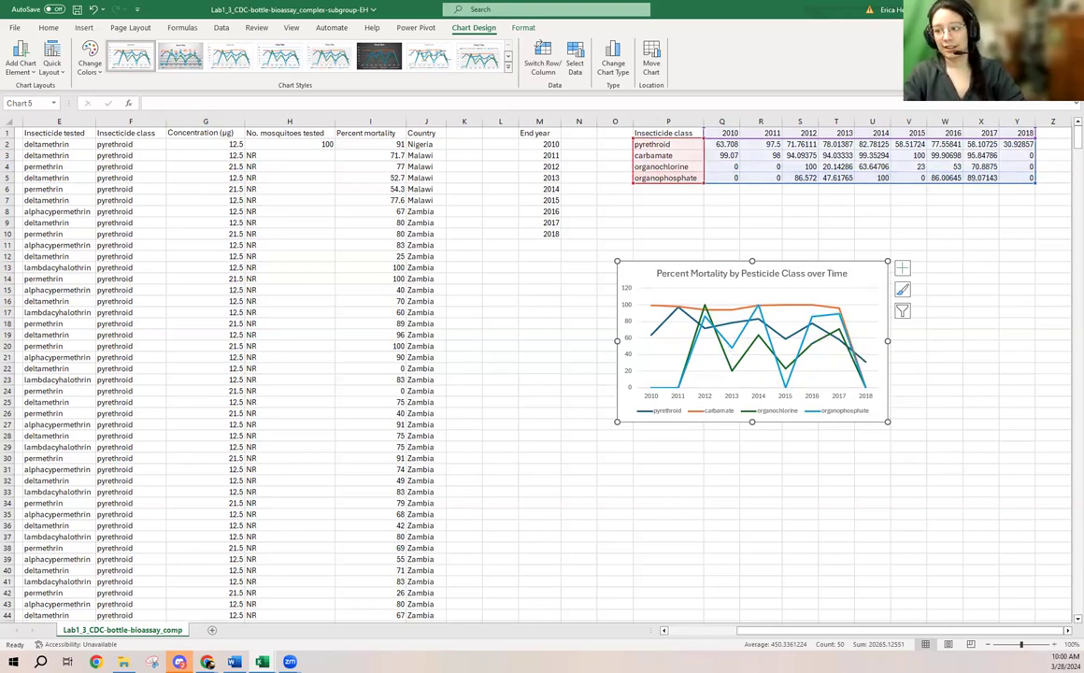